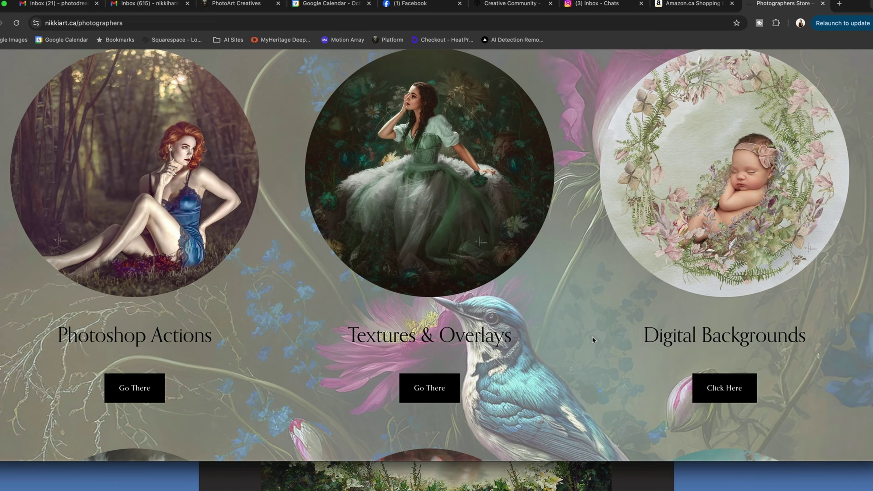
Go from the Digital Backgrounds collection to the Italian Photography Backgrounds product page, priced CA$35.00.
scroll(592, 336, up, 10)
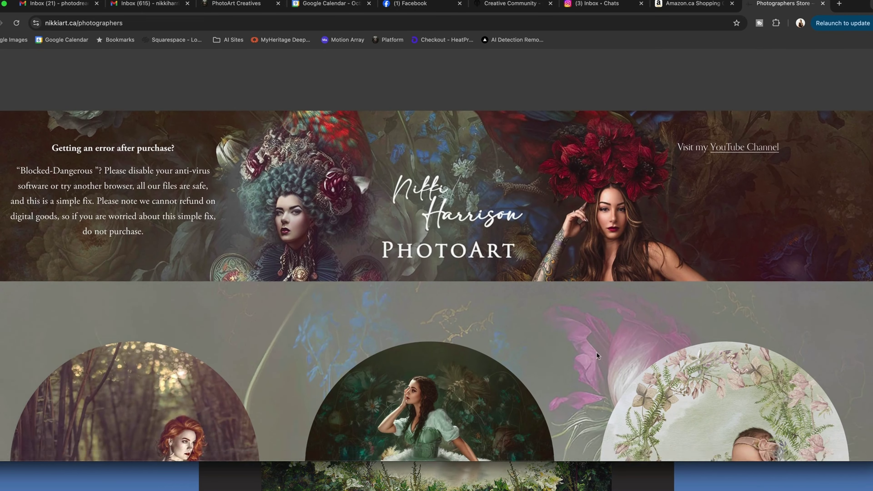
scroll(597, 355, down, 10)
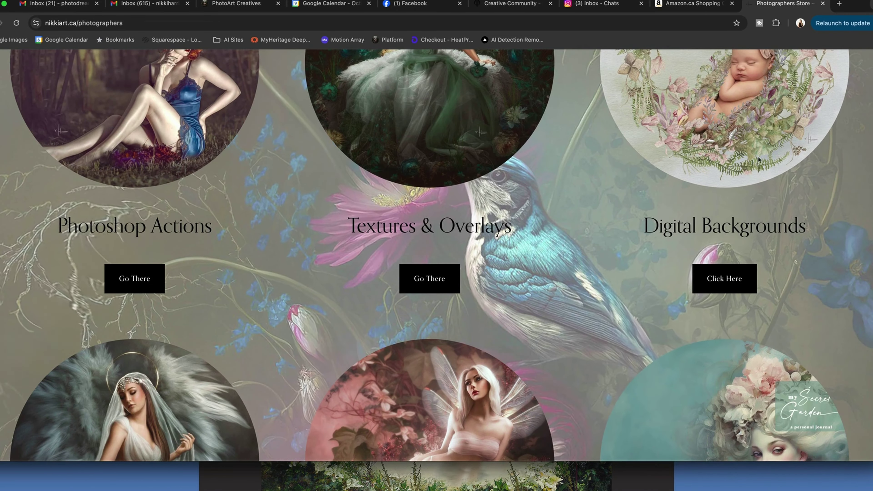
click(725, 279)
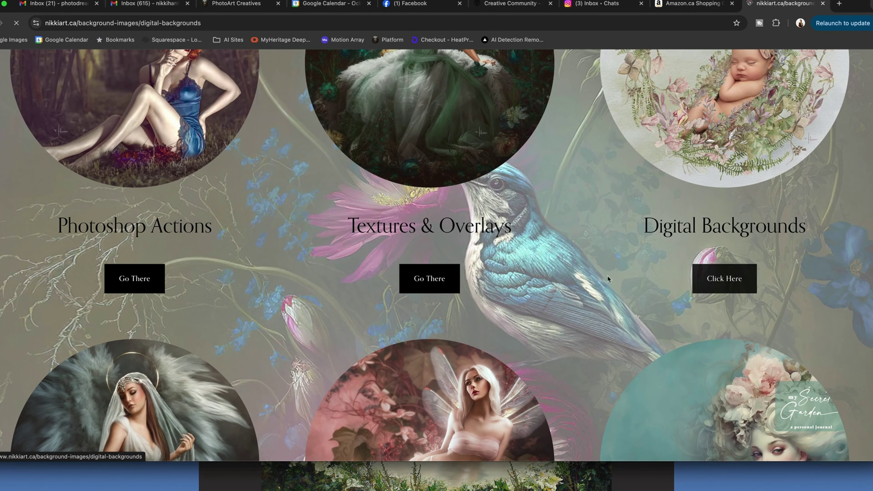
scroll(605, 278, down, 2)
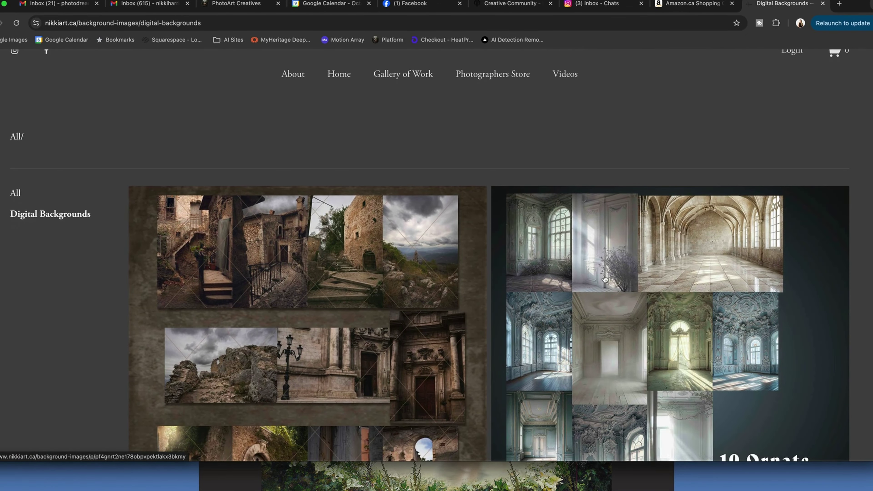
scroll(605, 278, down, 8)
scroll(605, 298, up, 3)
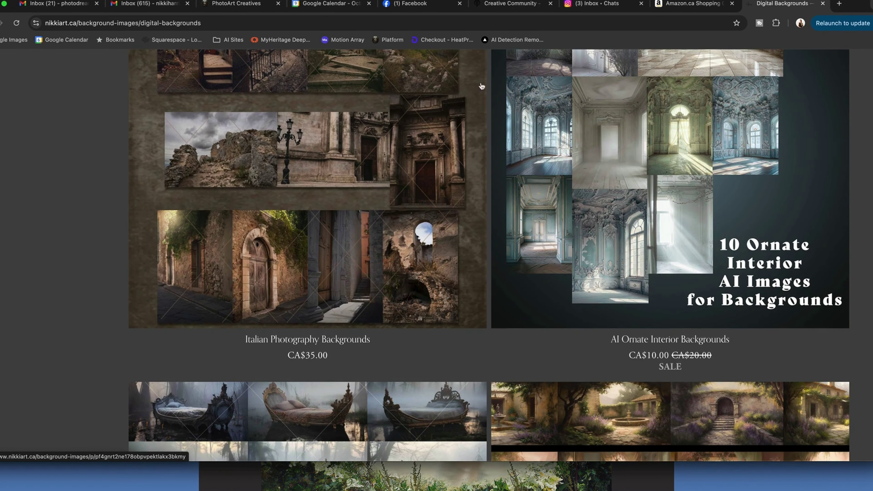
click(327, 129)
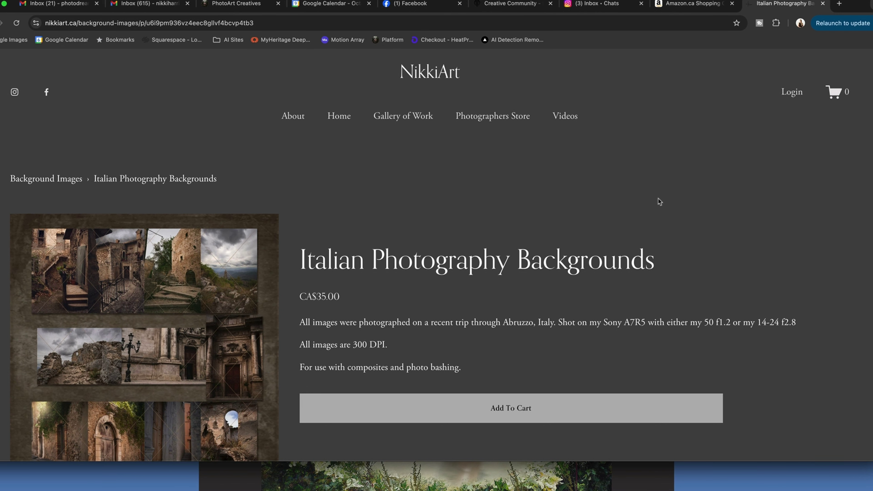
scroll(658, 198, down, 3)
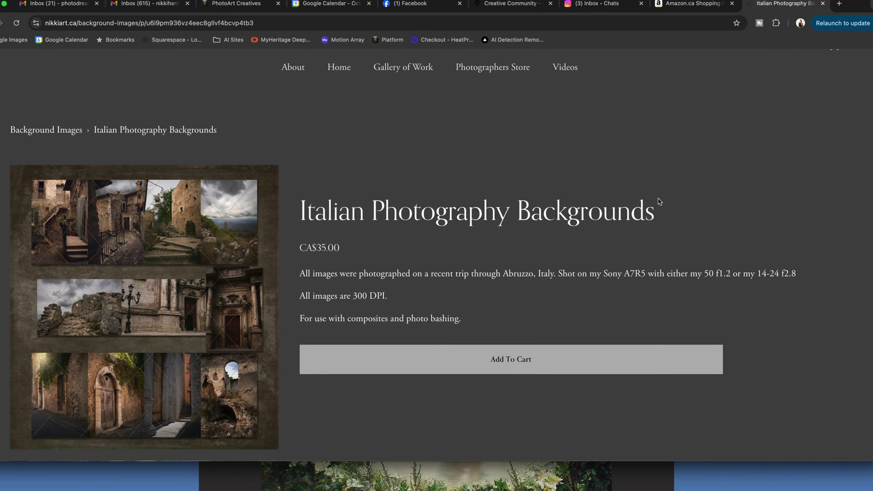
scroll(659, 201, down, 2)
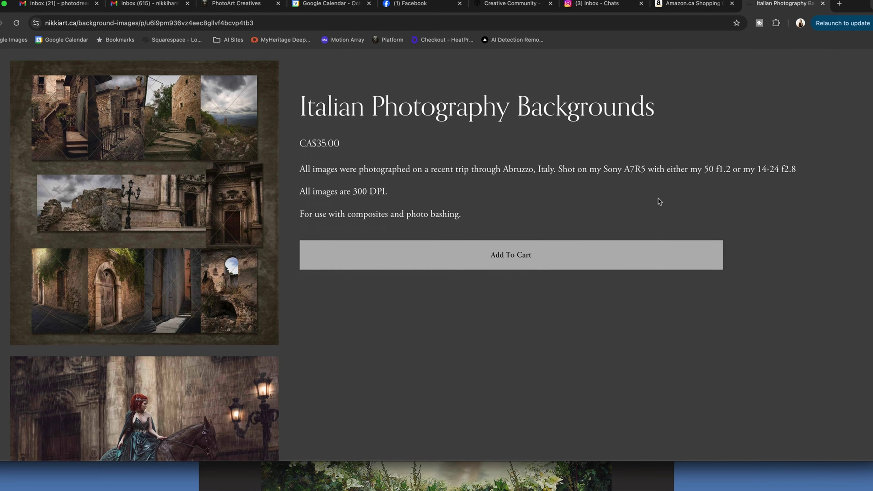
scroll(658, 201, up, 1)
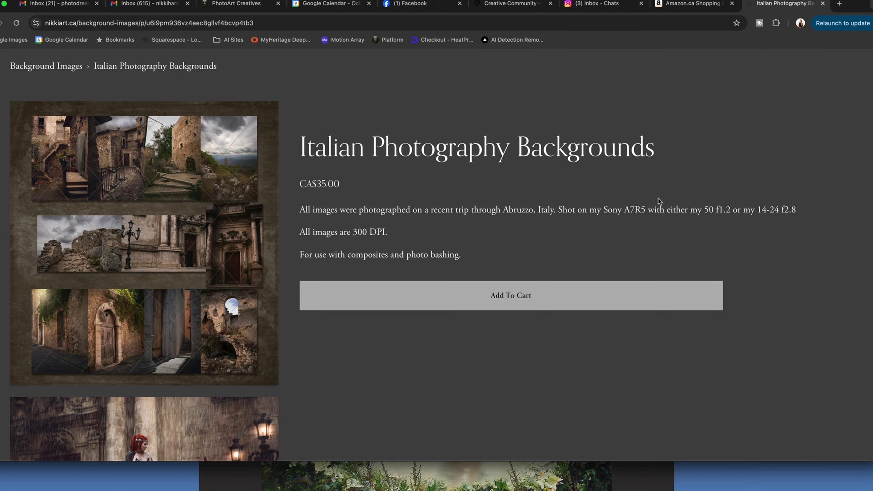
scroll(658, 198, down, 5)
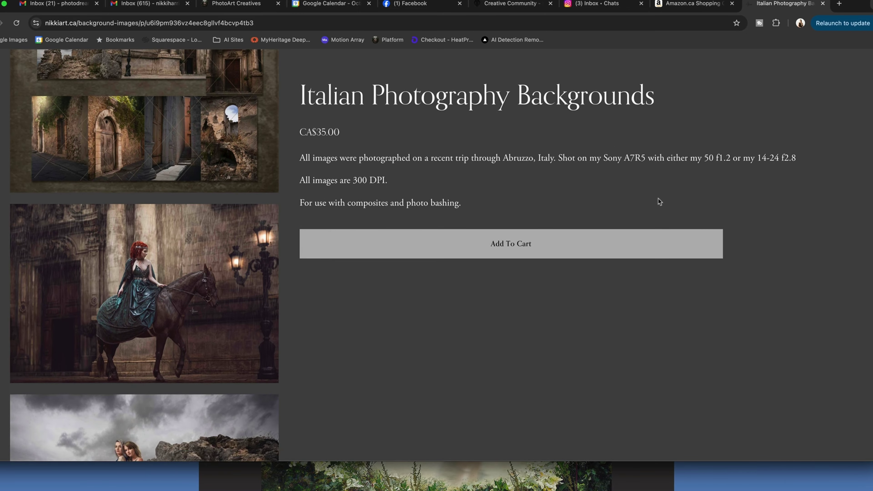
scroll(658, 199, down, 5)
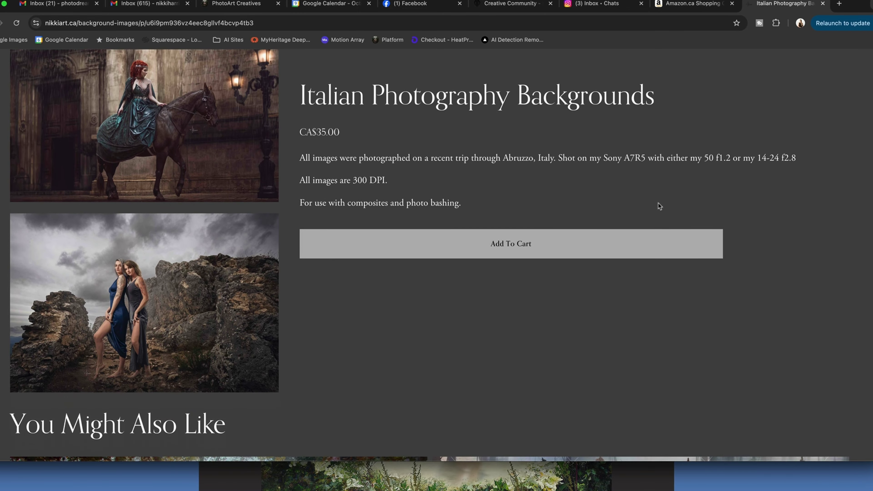
scroll(658, 202, down, 1)
scroll(681, 104, up, 1)
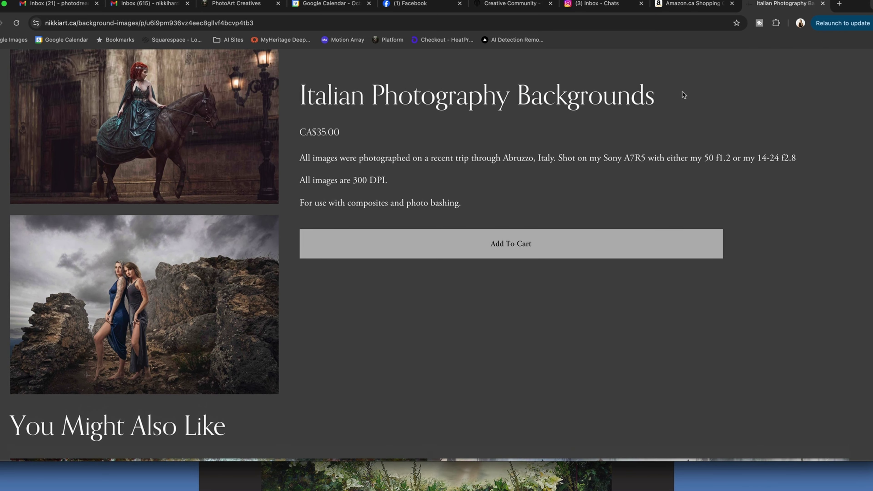
scroll(683, 95, up, 7)
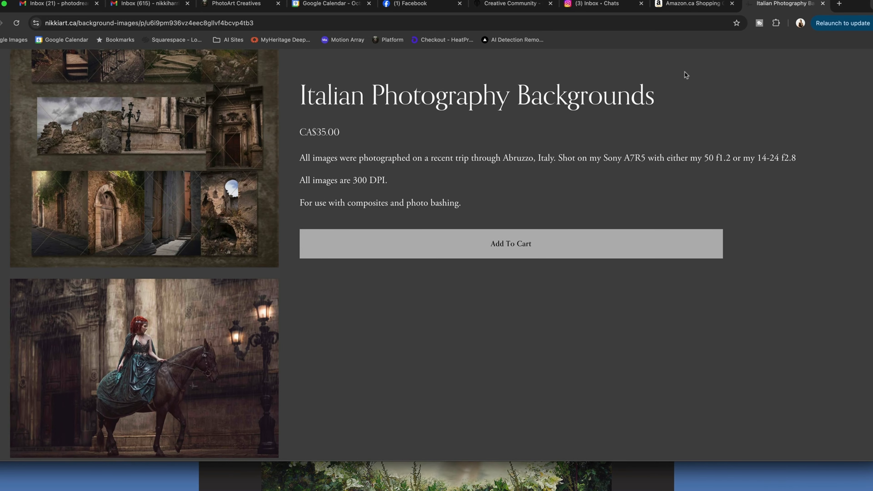
scroll(685, 69, up, 1)
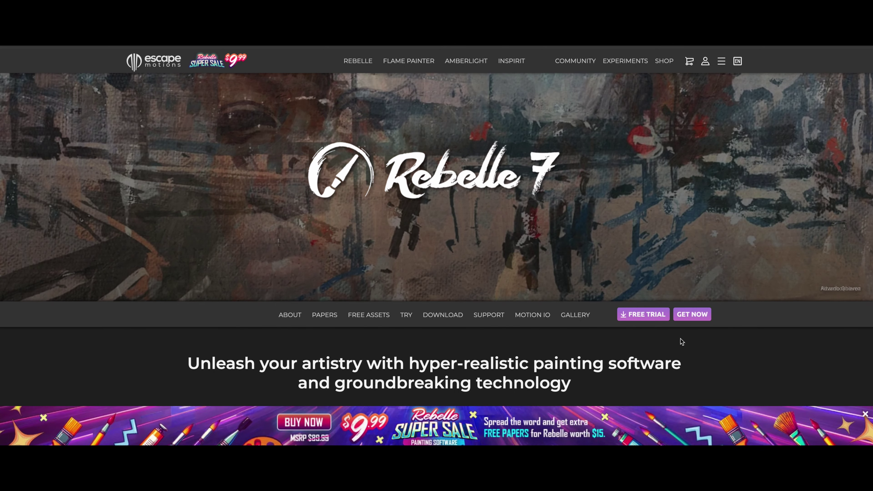
Scroll down the Rebelle 7 product page through its feature sections to Key Features.
scroll(542, 239, down, 5)
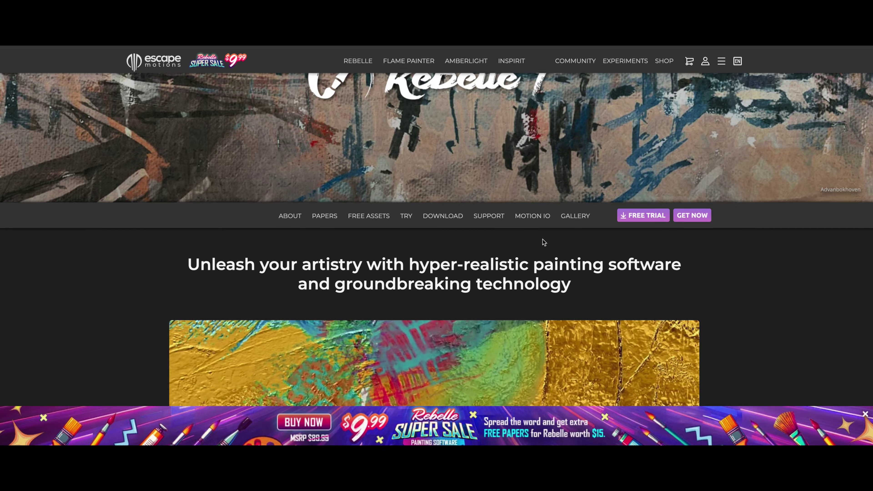
scroll(543, 240, down, 7)
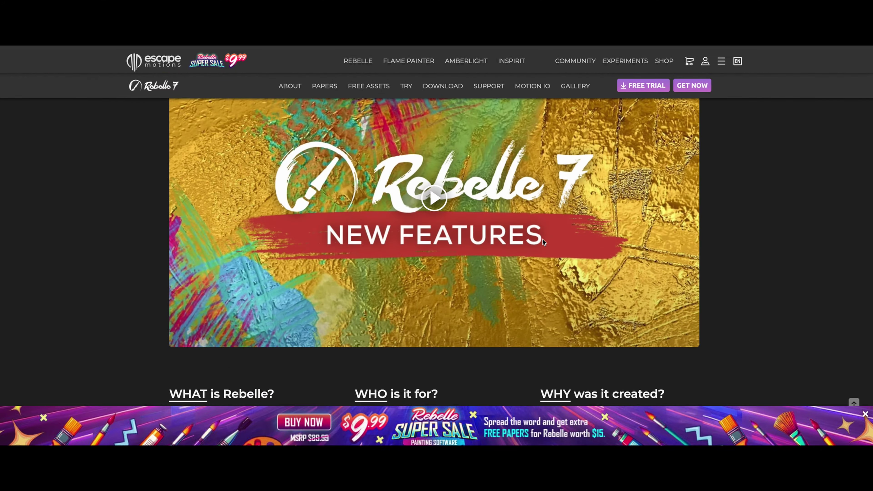
scroll(542, 240, down, 12)
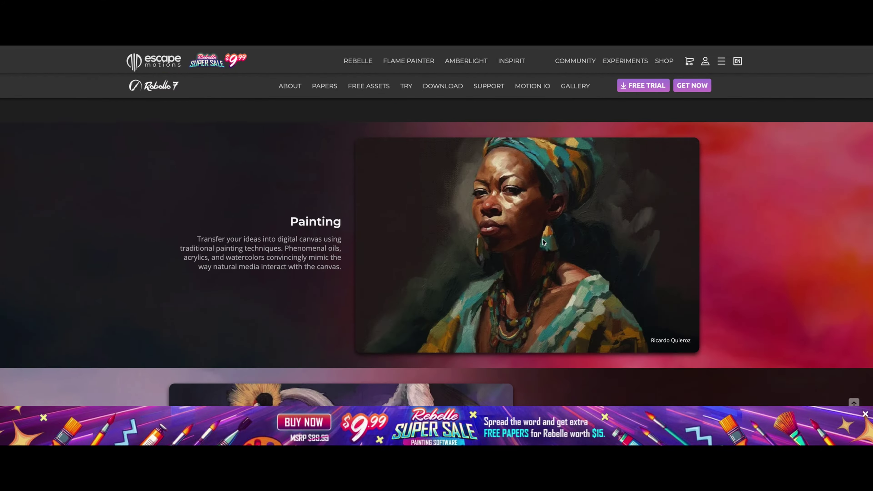
scroll(543, 240, down, 10)
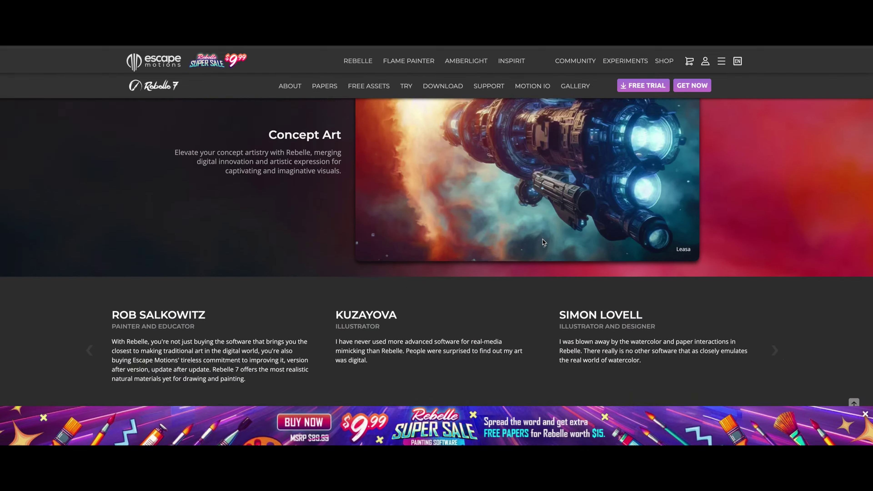
scroll(543, 240, down, 6)
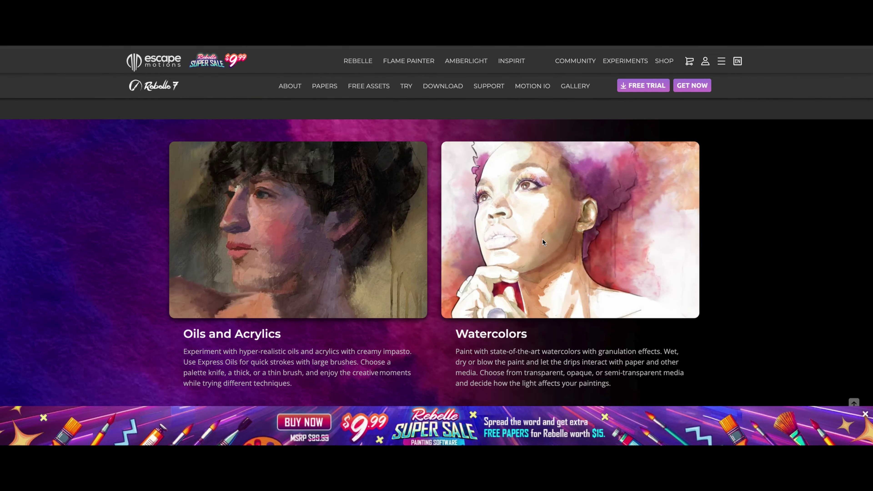
scroll(542, 240, down, 8)
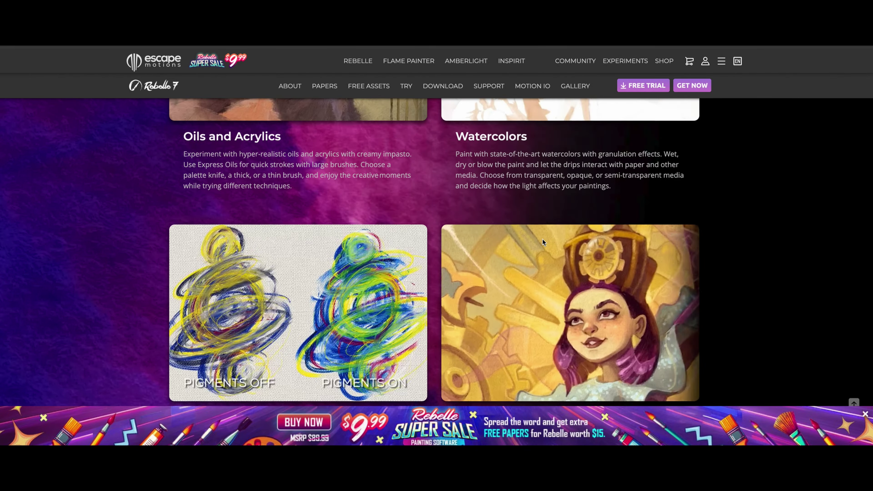
scroll(543, 240, down, 7)
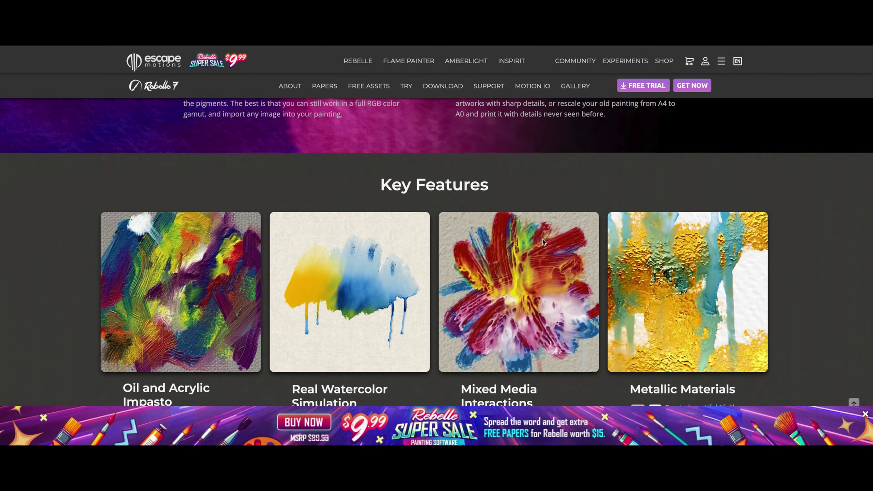
scroll(543, 262, down, 1)
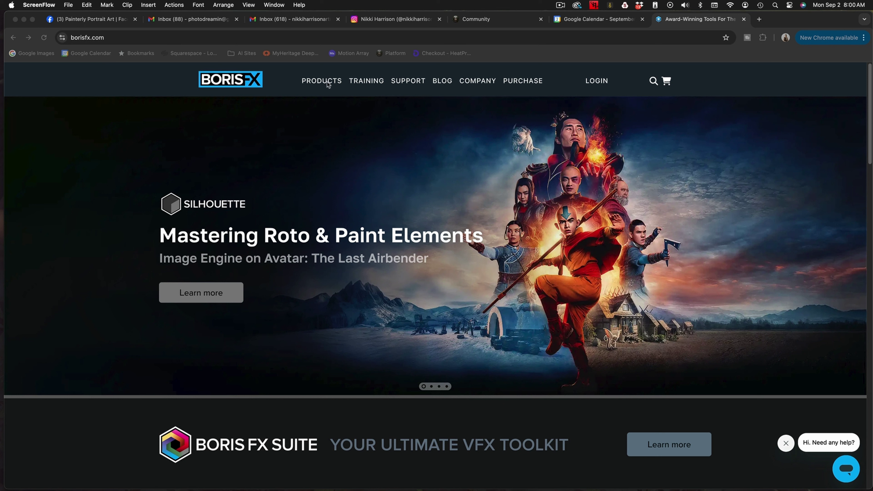
Open the Boris FX Optics 2024 product page ($99.00 USD) and browse its New for 2024 features.
click(327, 82)
mouse_move(326, 83)
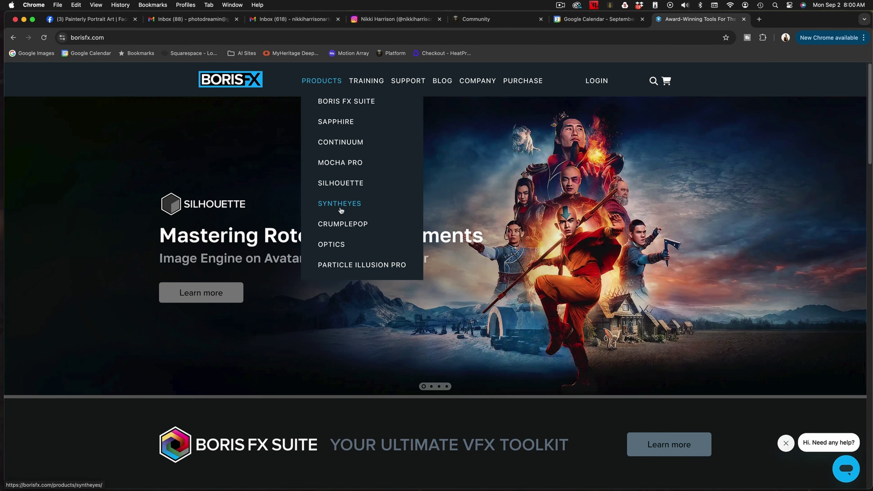
click(334, 244)
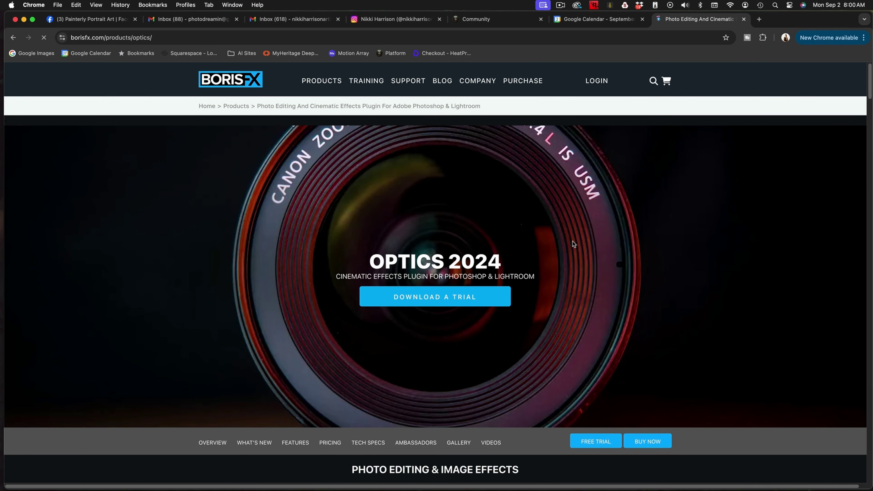
scroll(572, 241, down, 1)
scroll(572, 241, down, 5)
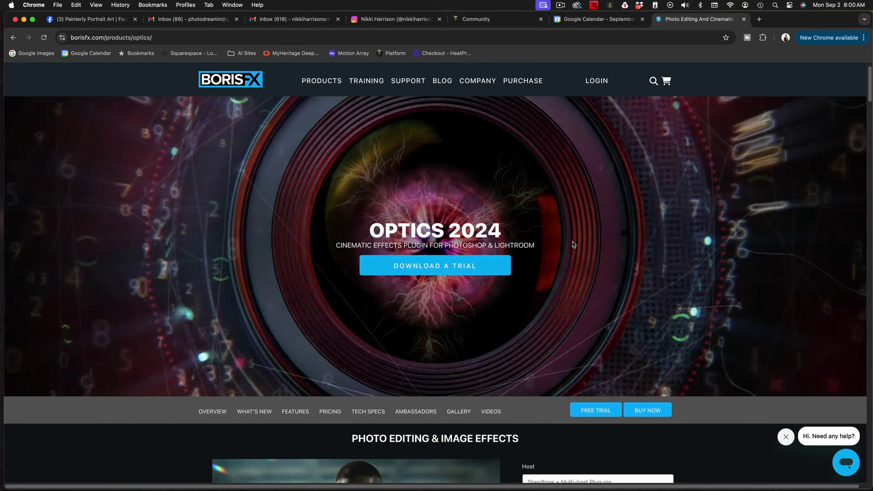
scroll(573, 244, down, 10)
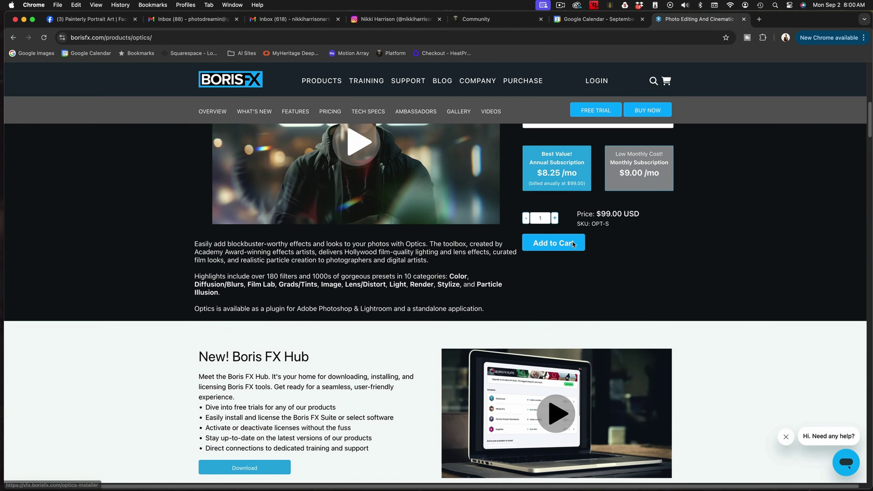
scroll(572, 241, down, 9)
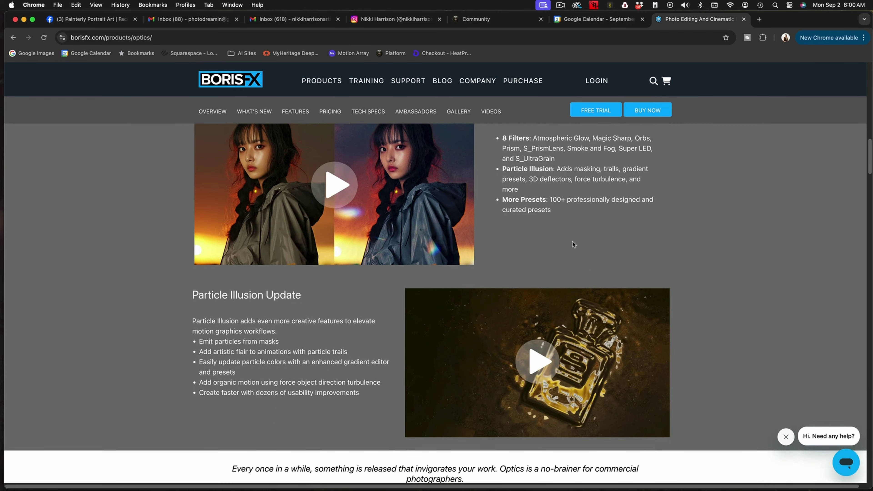
scroll(572, 241, down, 2)
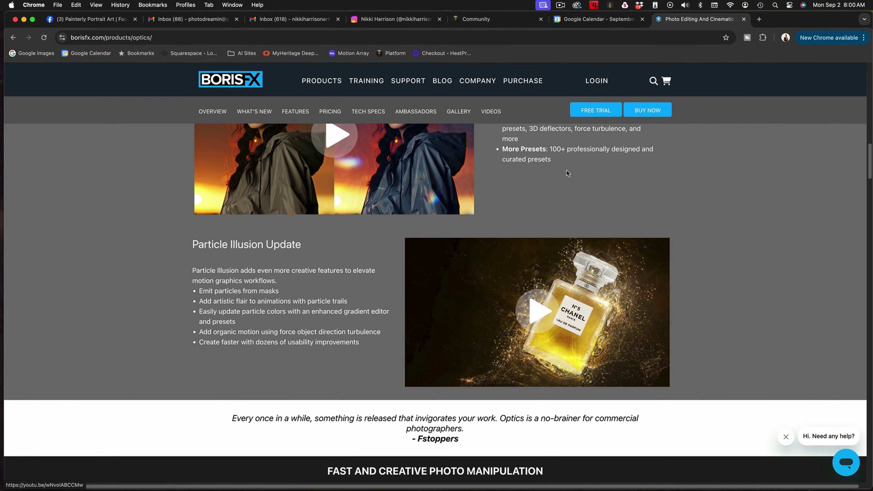
Switch from Chrome to Photoshop, showing the workshop portrait of the woman with a flower basket.
click(555, 8)
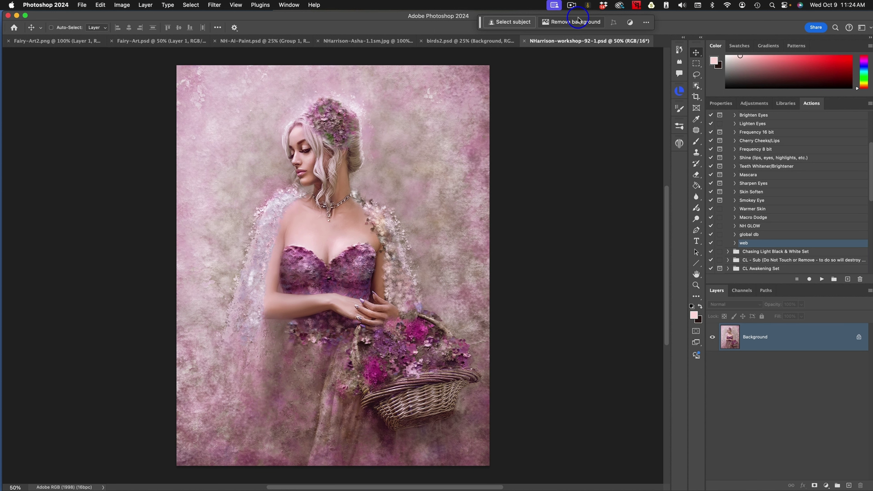
Magnify the workshop portrait to 200% and pan across the painted chest details.
key(super+equal)
key(super+equal)
key(super+equal)
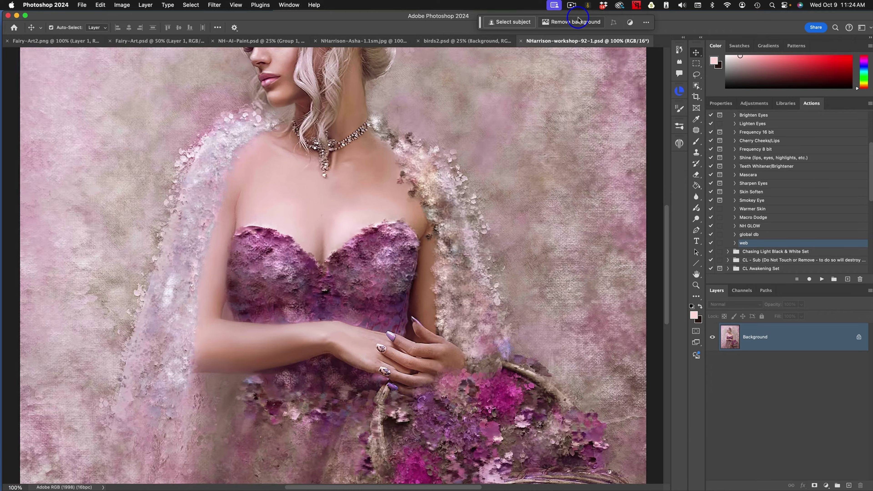
scroll(499, 200, down, 15)
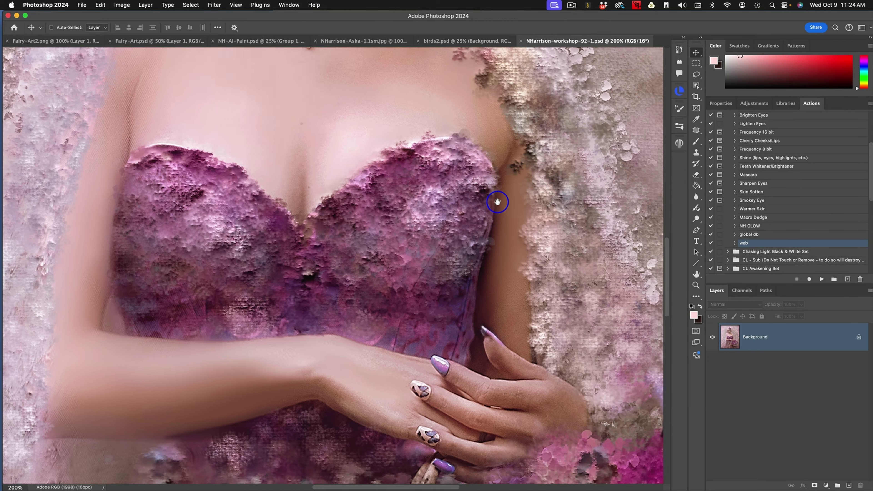
scroll(499, 109, right, 6)
scroll(496, 294, right, 3)
scroll(497, 294, down, 1)
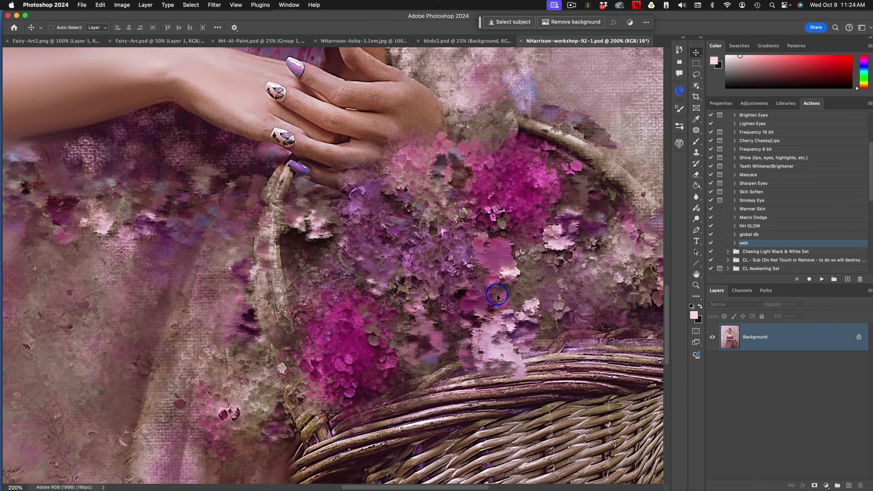
scroll(497, 295, up, 4)
scroll(497, 295, right, 1)
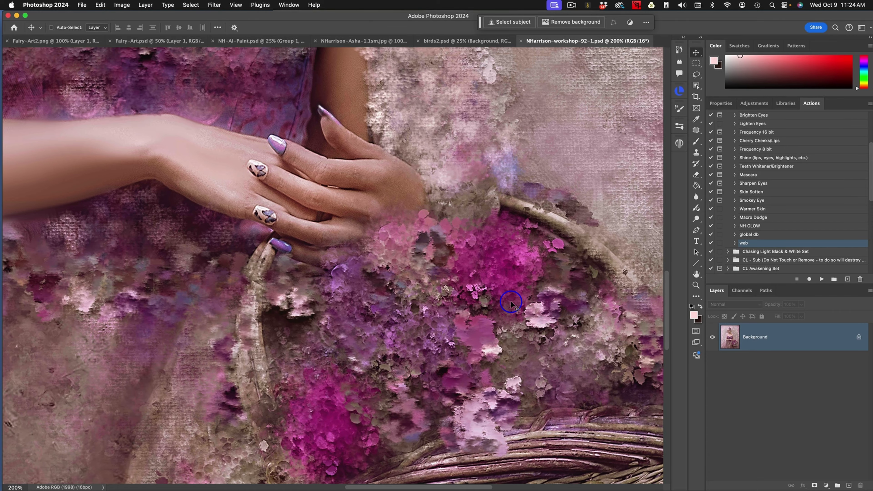
Zoom the portrait back out to 50%, then bring up the birds2.psd parrot document.
key(super+minus)
key(super+minus)
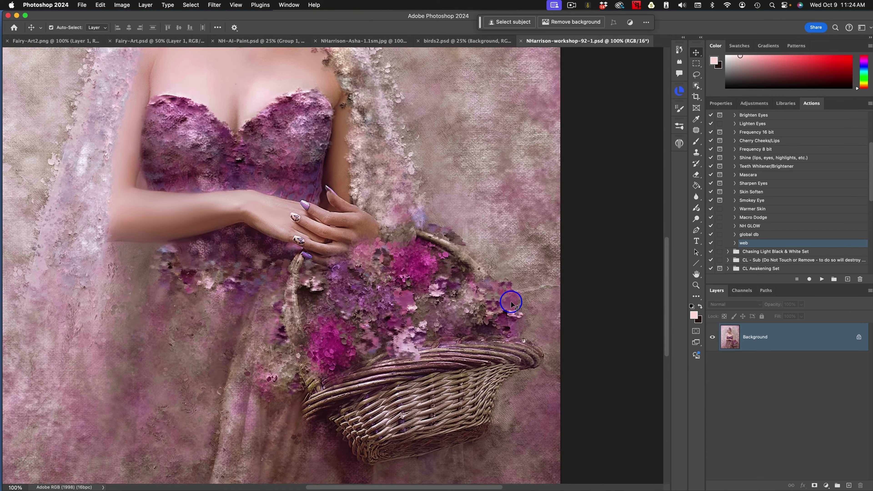
scroll(458, 232, up, 1)
scroll(516, 250, left, 3)
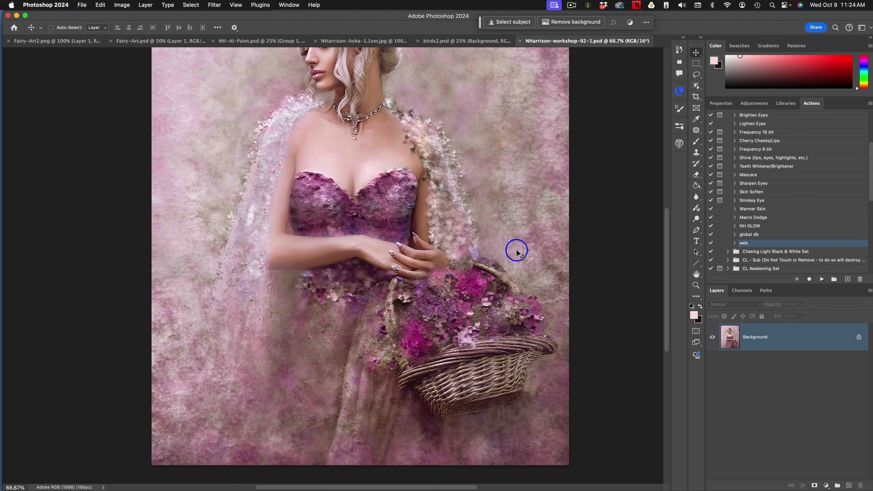
key(super+plus)
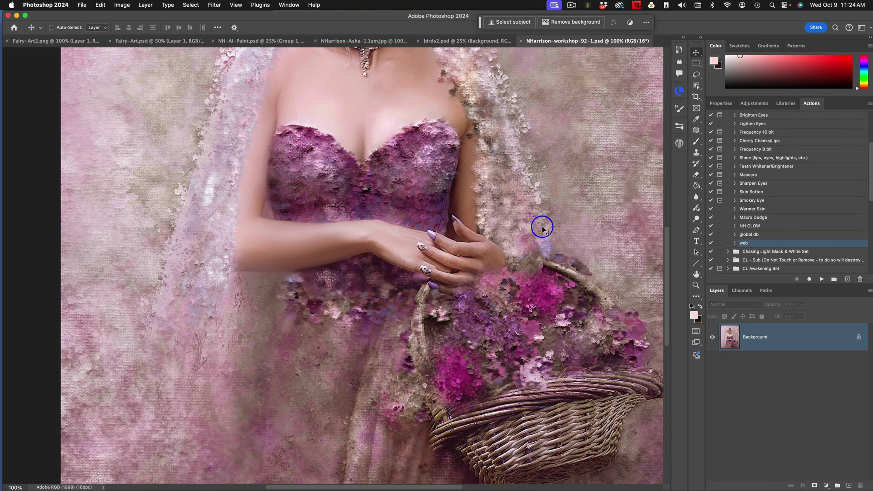
key(super+minus)
key(super+minus)
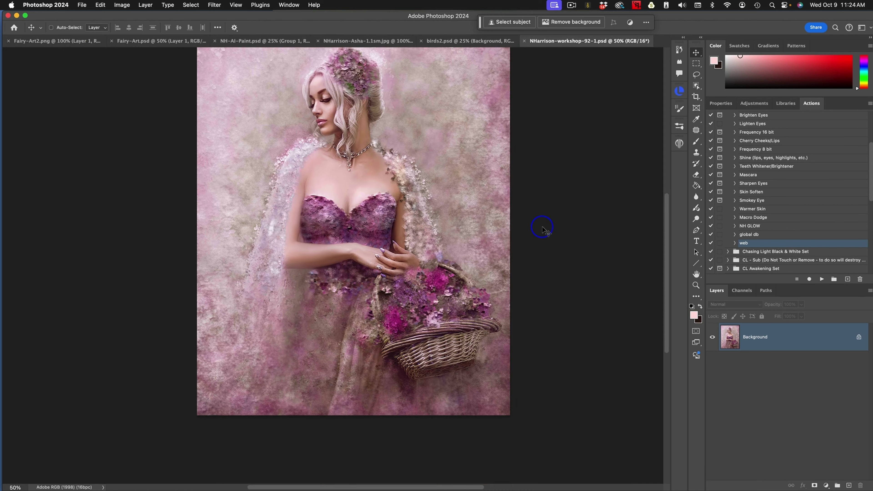
drag(542, 226, 513, 270)
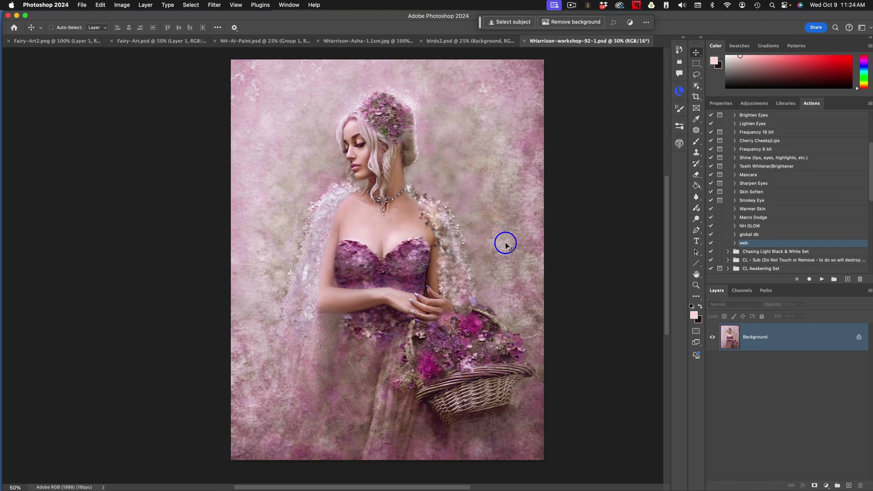
click(487, 40)
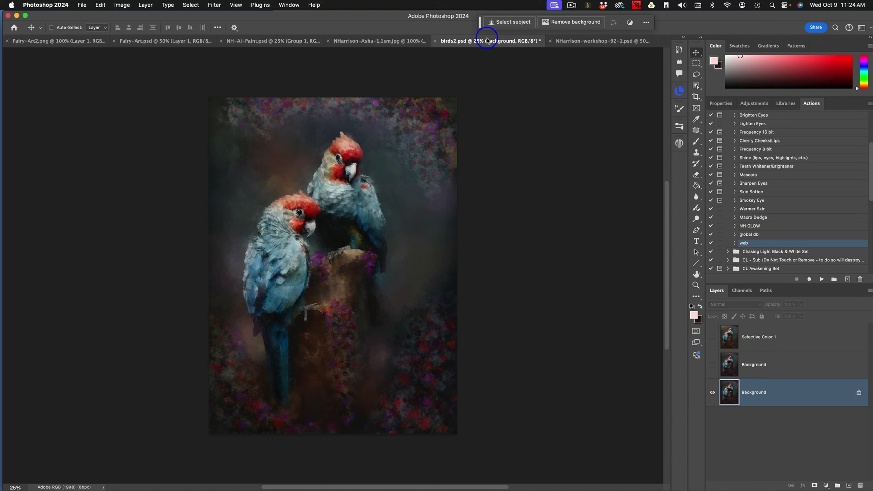
Hide and reshow the middle Background layer to compare the parrot painting.
click(713, 366)
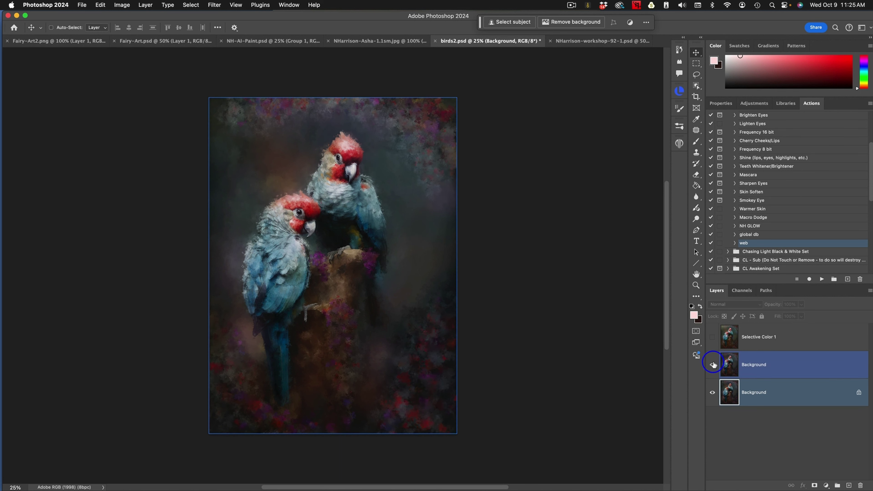
click(713, 365)
click(714, 365)
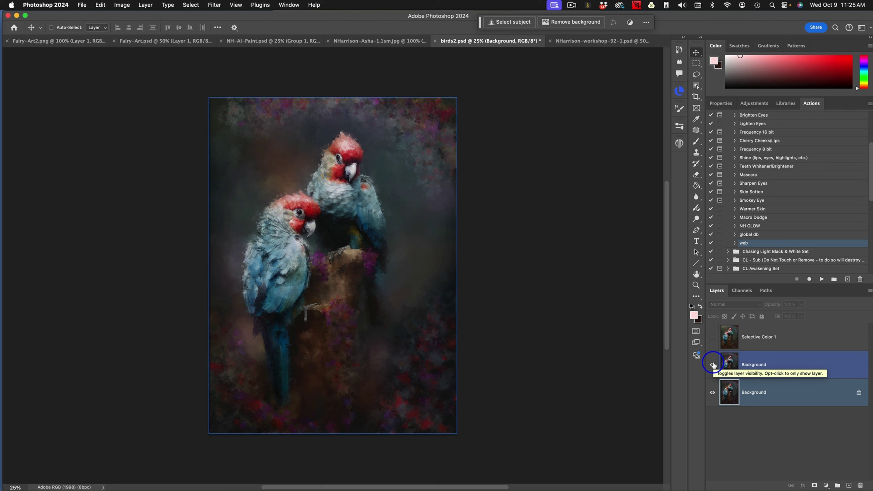
Turn on Selective Color 1, comparing it on and off while zoomed on the parrots' heads.
click(712, 337)
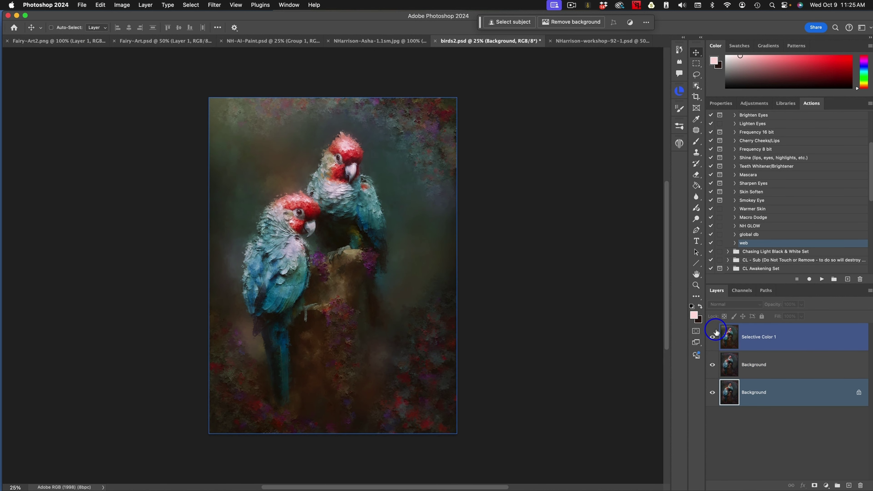
click(712, 337)
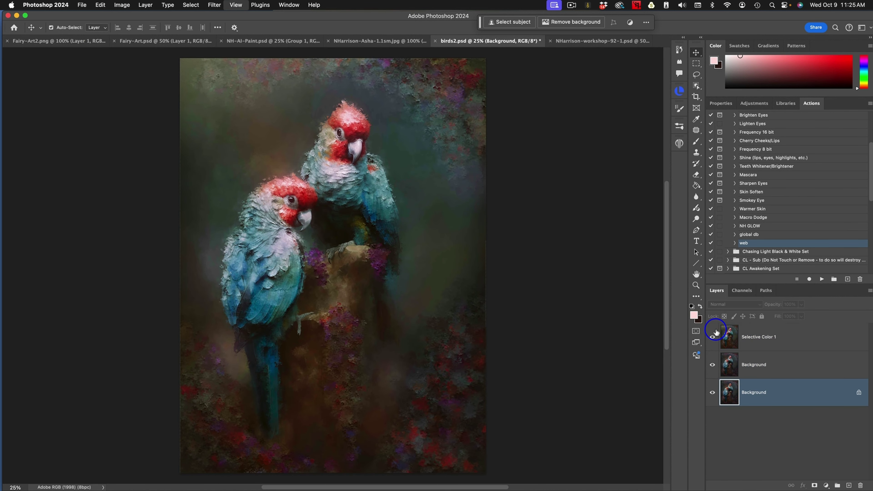
key(super+plus)
click(713, 337)
scroll(504, 197, down, 10)
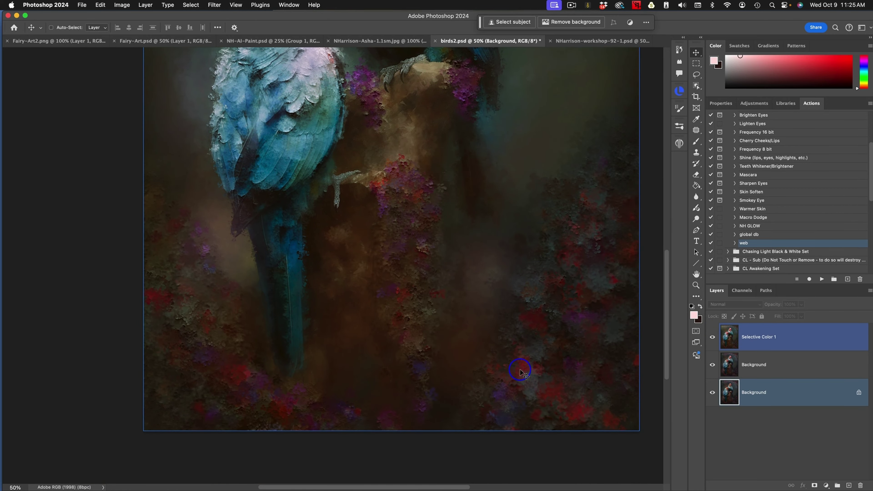
drag(507, 161, 460, 375)
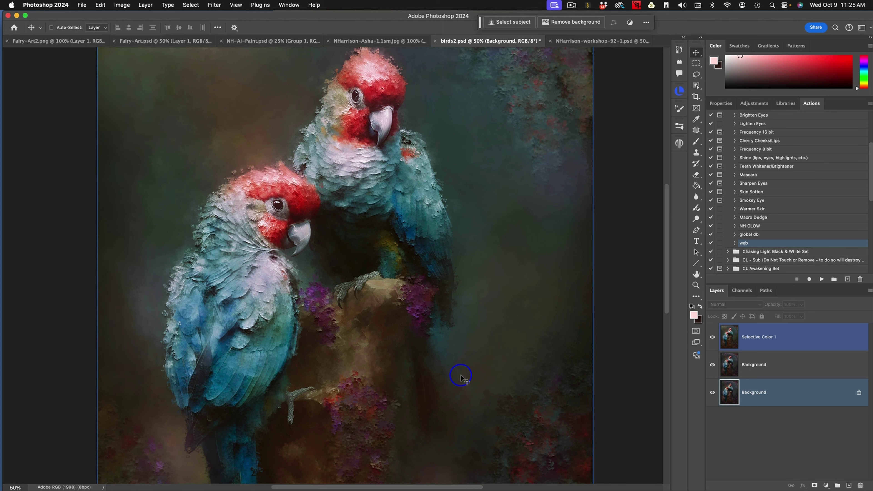
key(super+minus)
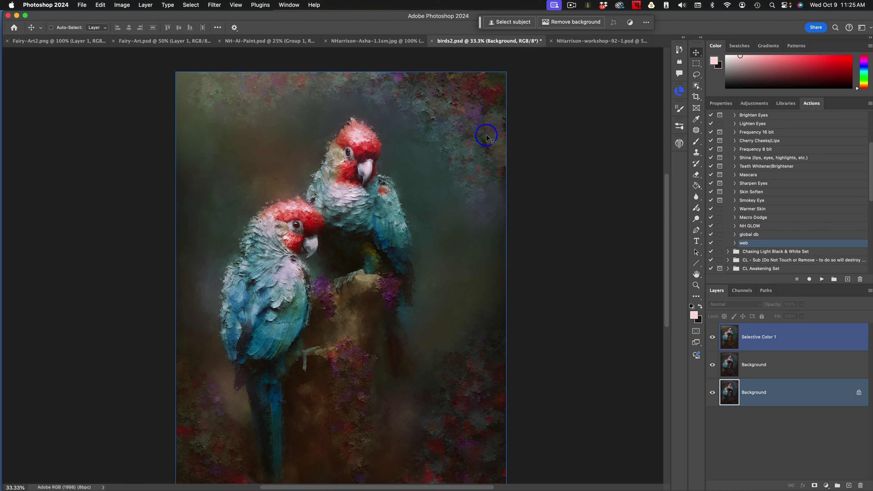
click(395, 39)
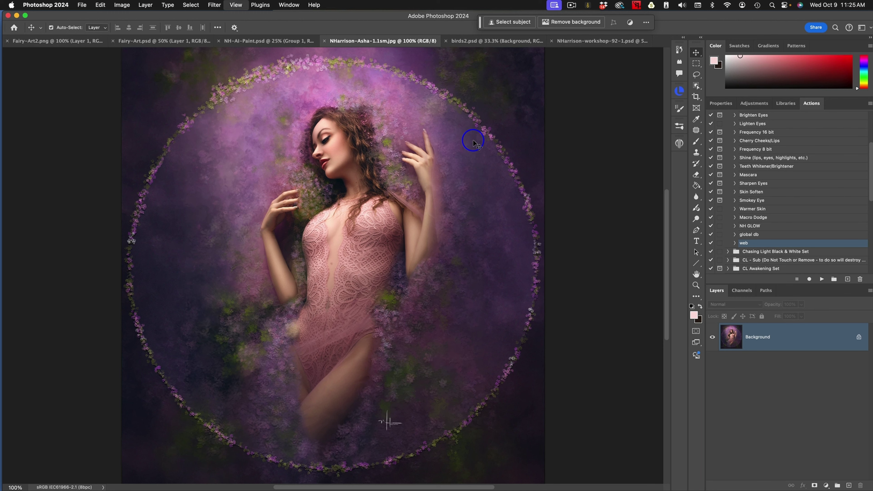
key(super+equal)
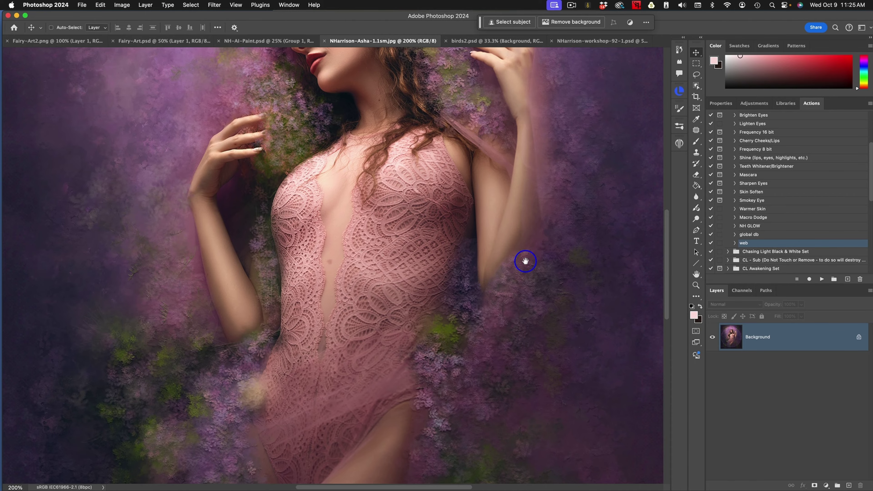
drag(525, 259, 307, 184)
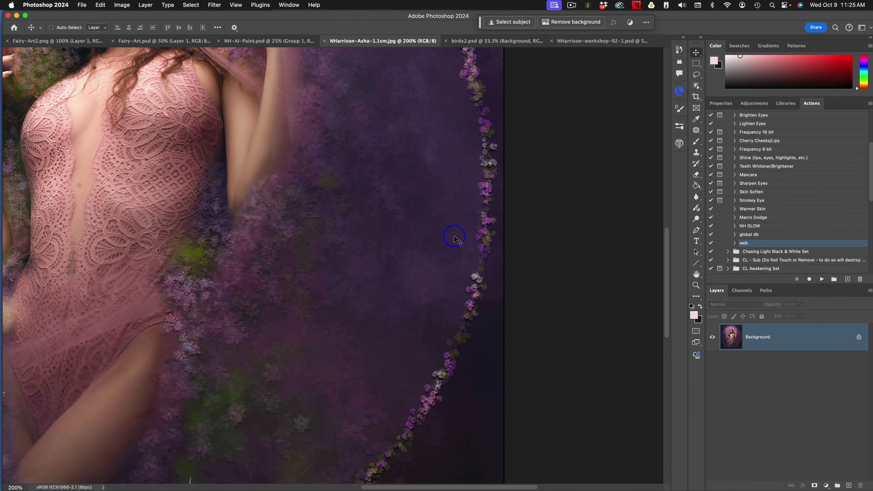
drag(357, 201, 522, 364)
key(super+minus)
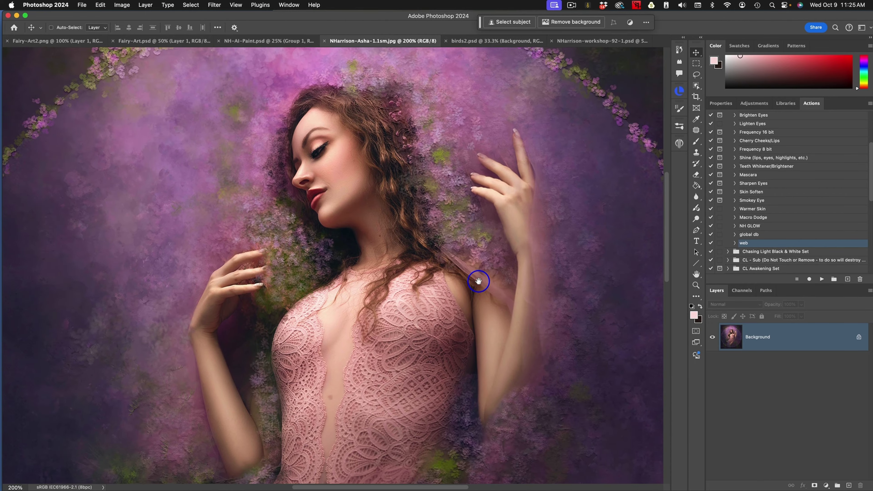
scroll(479, 281, down, 3)
scroll(479, 281, left, 3)
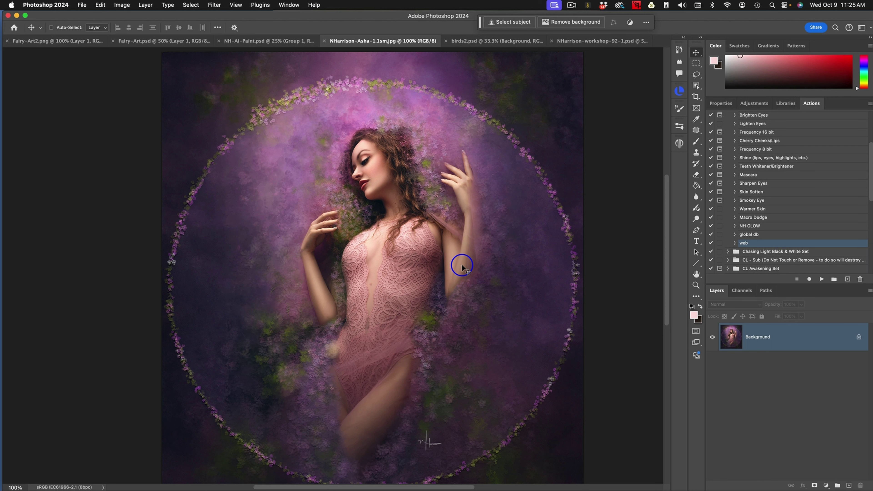
click(283, 37)
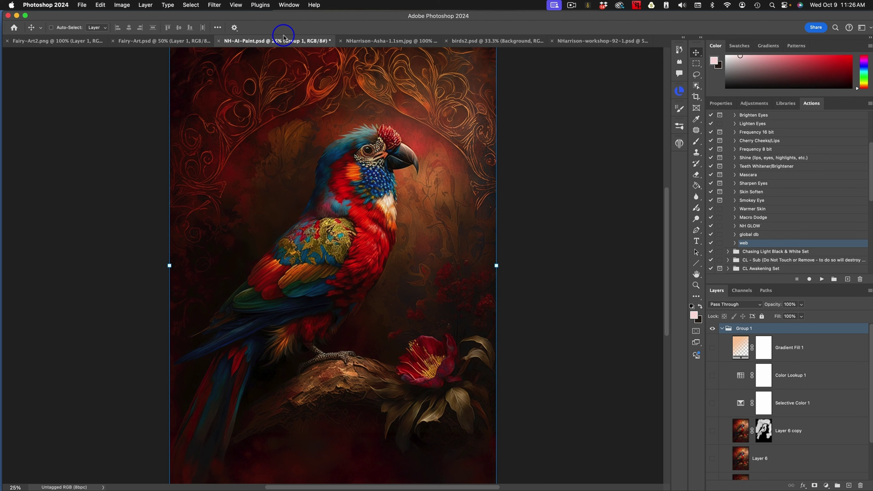
scroll(869, 401, down, 2)
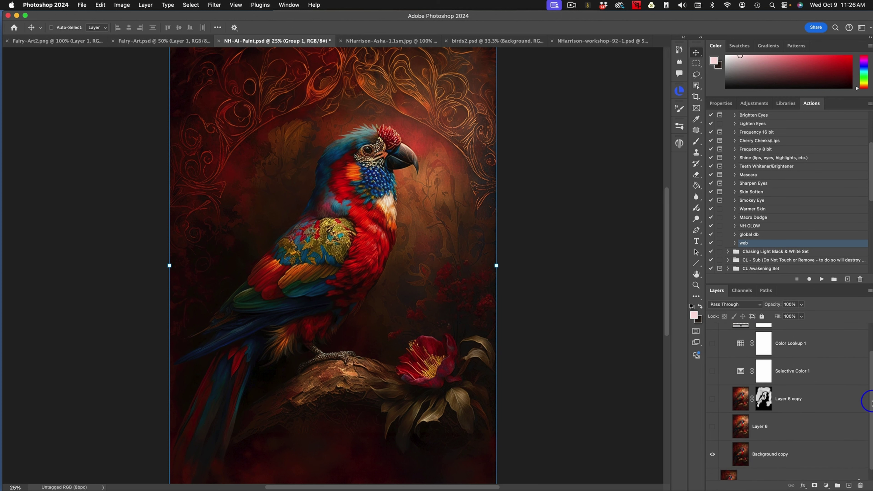
click(713, 426)
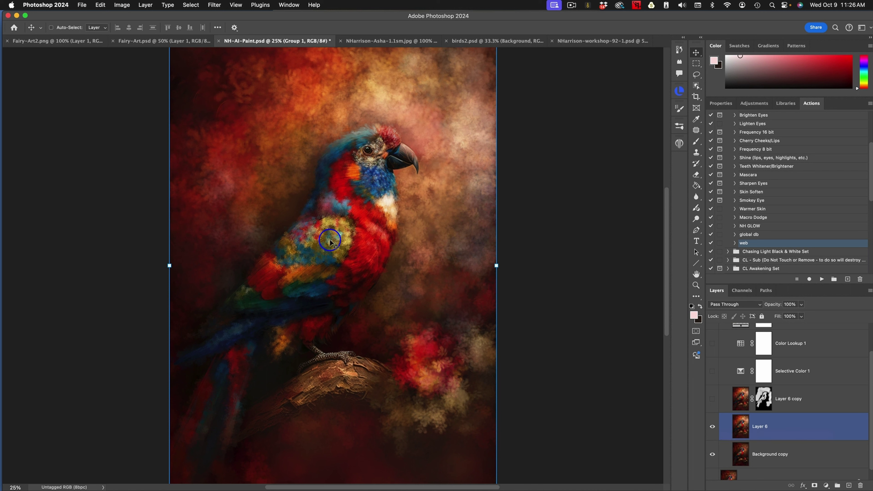
click(713, 399)
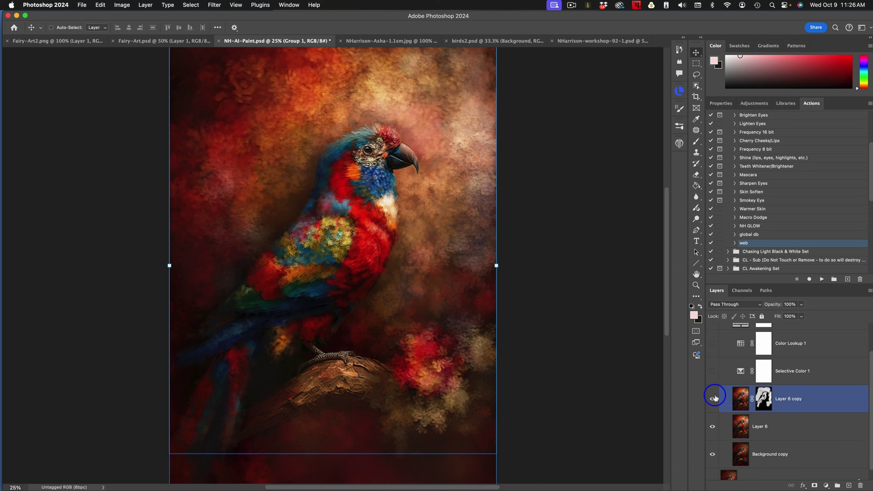
click(713, 399)
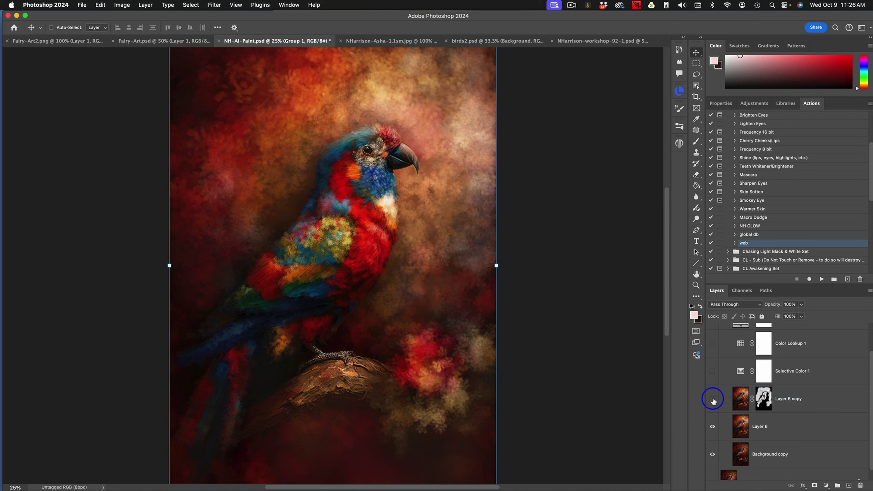
click(713, 399)
click(707, 418)
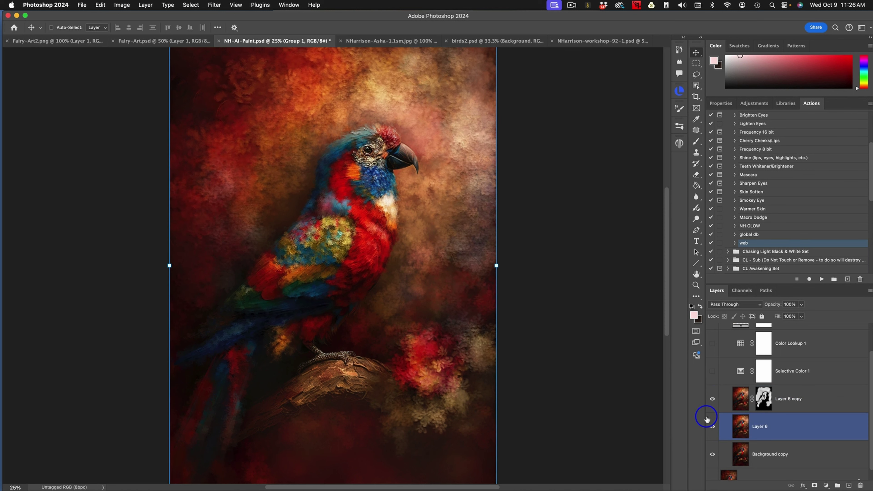
drag(869, 373, 869, 335)
click(826, 326)
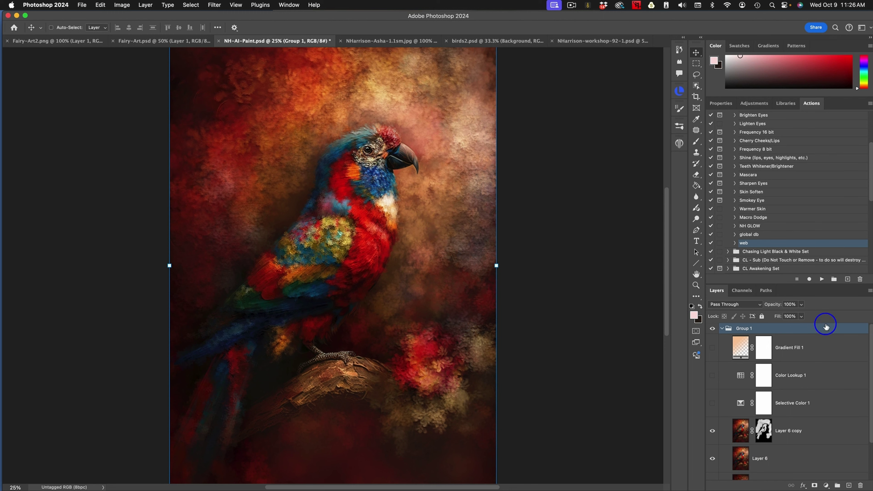
drag(712, 402, 715, 344)
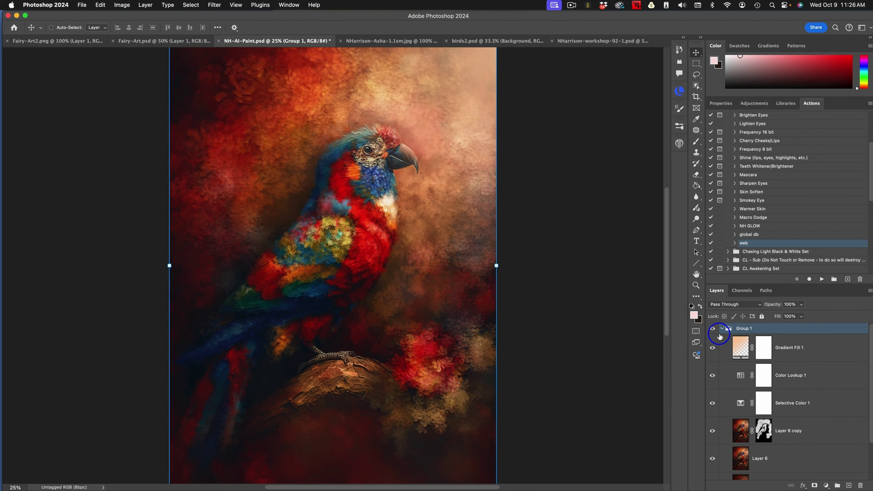
click(720, 337)
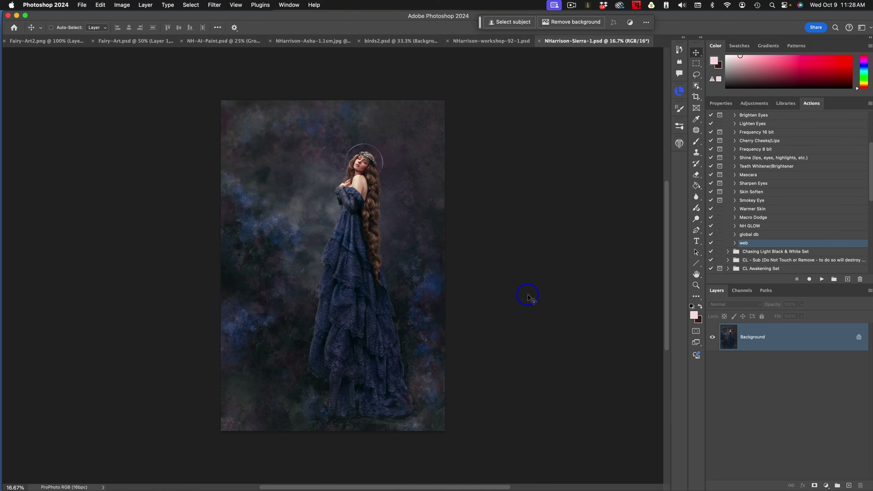
Zoom to 25% and frame the whole Sierra figure, then add an empty Layer 1 above Background.
key(super+equal)
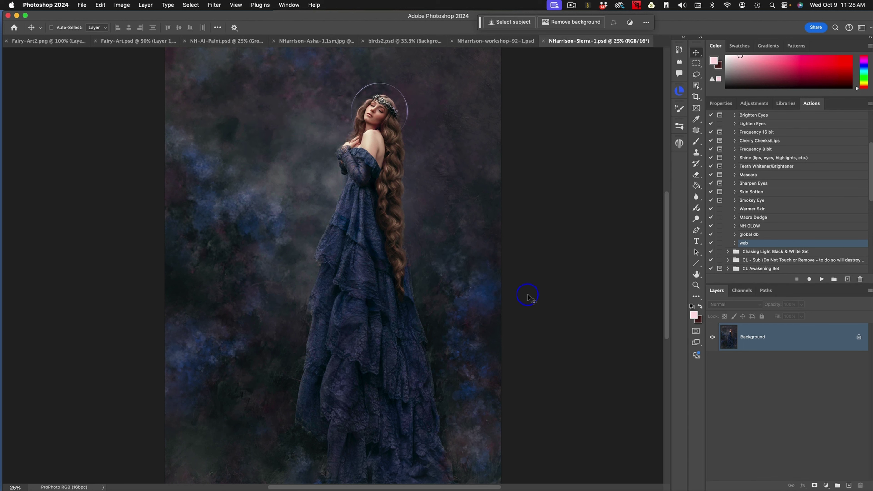
scroll(504, 275, left, 5)
scroll(503, 275, down, 5)
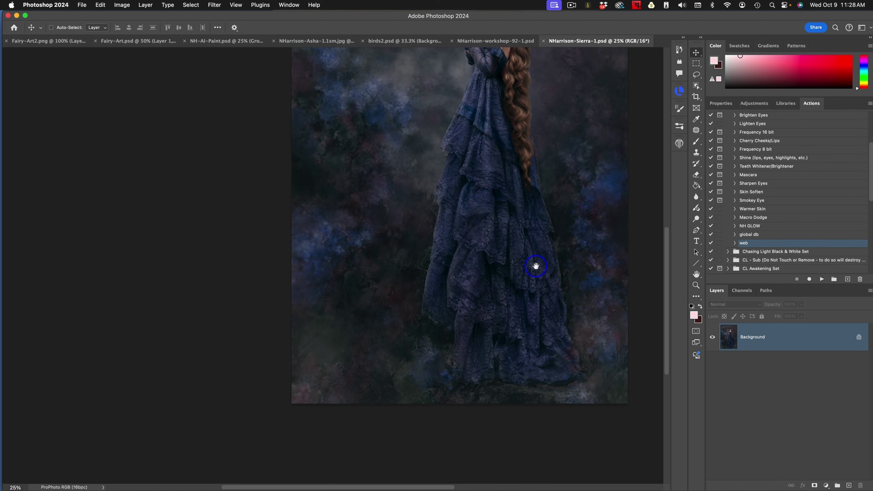
drag(536, 266, 477, 431)
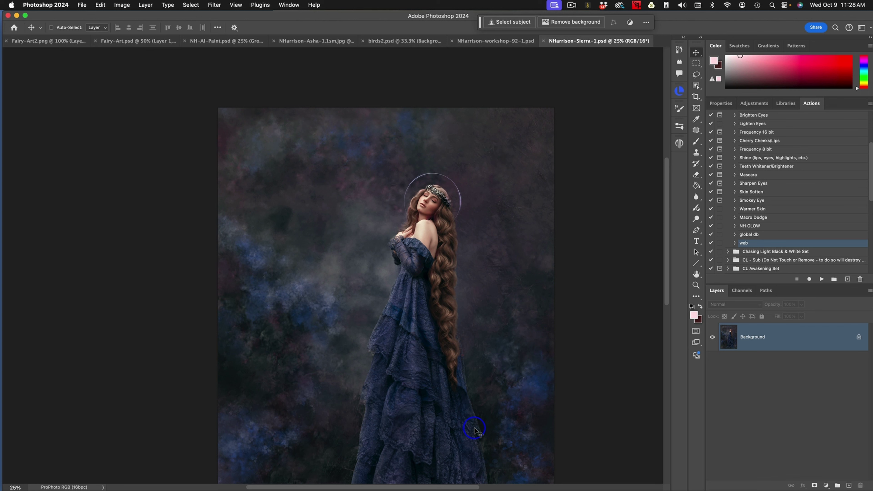
drag(454, 334, 499, 226)
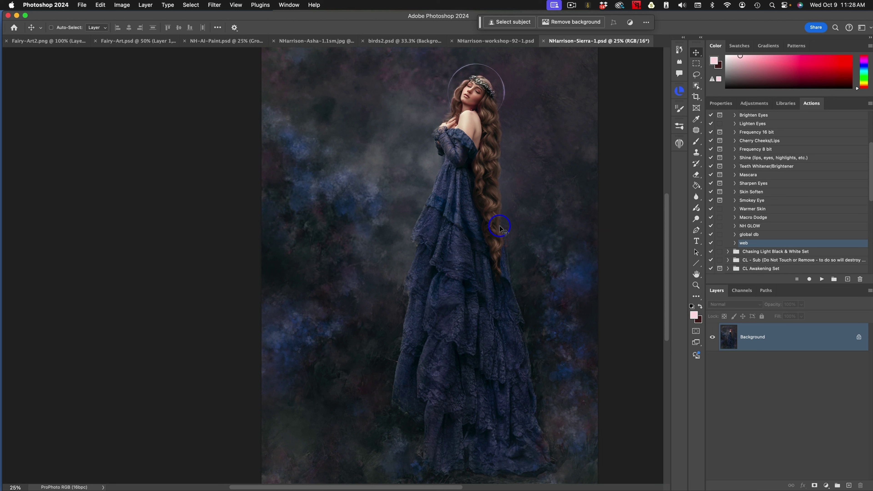
click(849, 484)
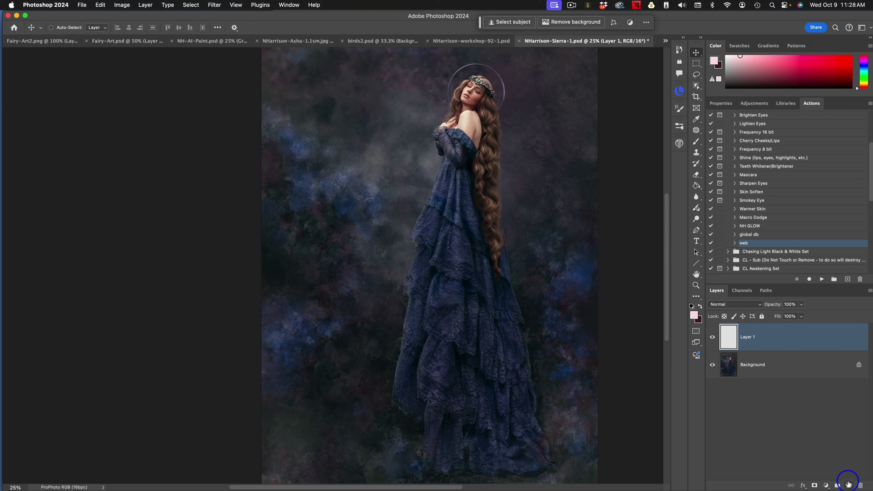
Set up the Pattern Stamp tool with the second Masters Color Blends pattern and the PAT-NH-Pieces brush.
key(s)
click(304, 27)
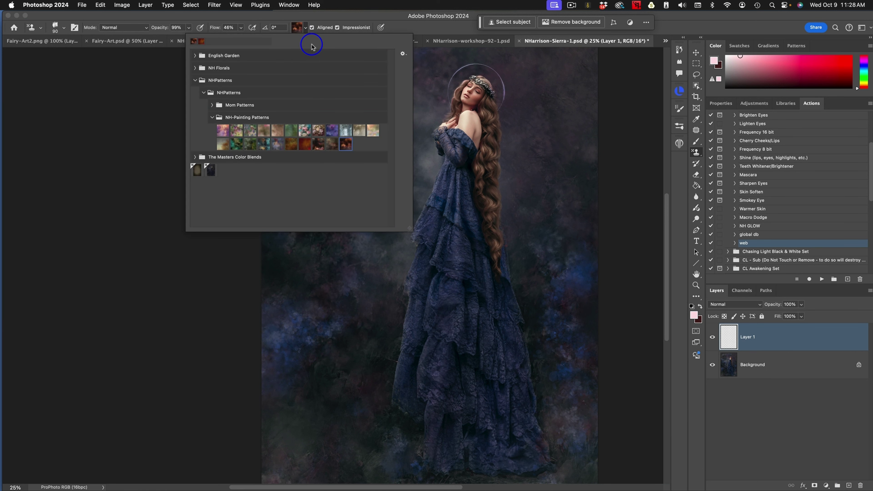
click(210, 168)
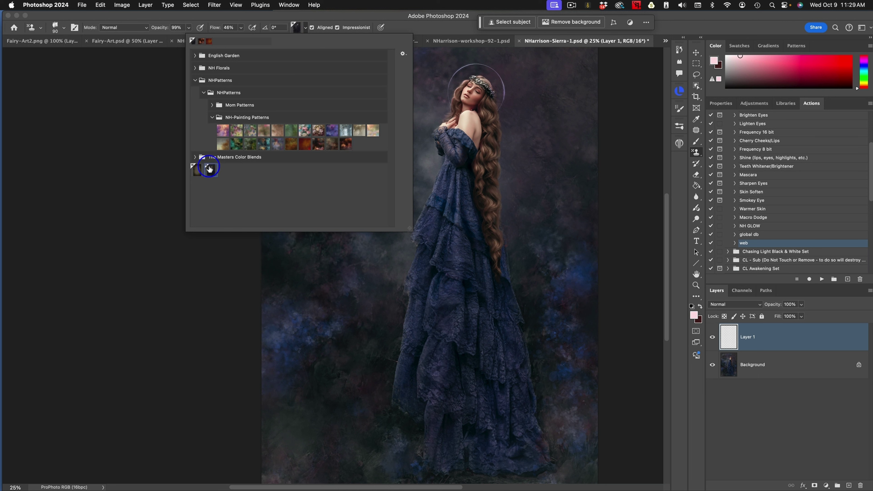
click(643, 135)
click(685, 124)
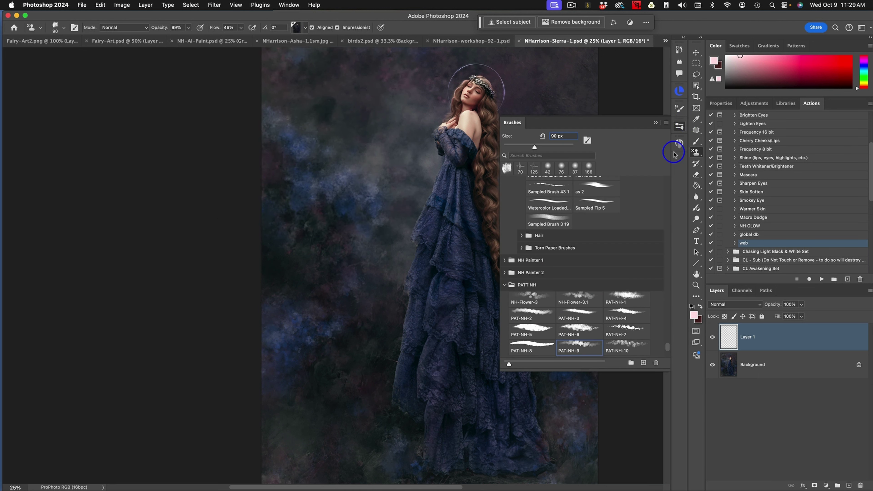
scroll(668, 344, down, 5)
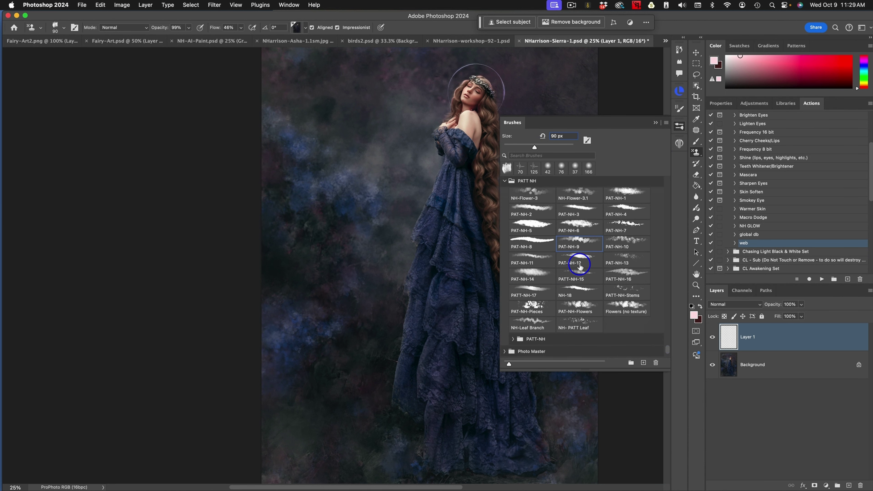
click(542, 304)
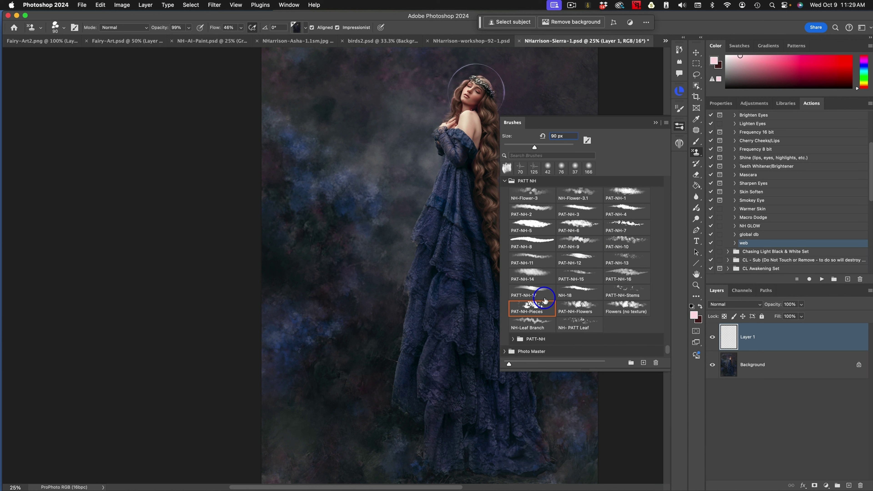
click(655, 122)
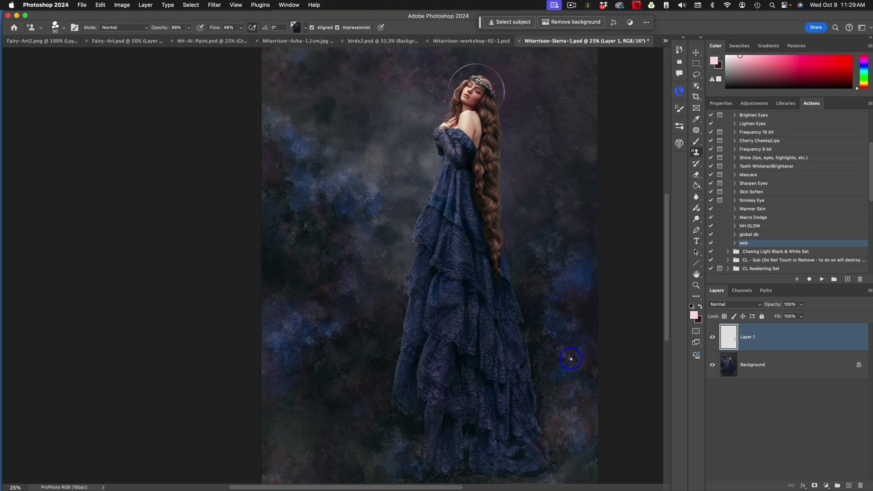
Stamp pattern texture through the smoky background left of the figure, enlarging the brush to 100 px.
mouse_move(562, 377)
mouse_down()
mouse_move(561, 413)
mouse_move(554, 399)
mouse_move(571, 424)
mouse_move(562, 430)
mouse_move(573, 432)
mouse_move(565, 440)
mouse_move(558, 404)
mouse_up()
mouse_move(338, 177)
mouse_down()
mouse_move(337, 196)
mouse_move(311, 178)
mouse_move(300, 187)
mouse_move(301, 201)
mouse_move(294, 197)
mouse_move(287, 173)
mouse_move(297, 155)
mouse_move(309, 162)
mouse_move(267, 126)
mouse_move(325, 152)
mouse_move(354, 188)
mouse_move(344, 197)
mouse_move(343, 163)
mouse_up()
key(bracketright)
mouse_move(315, 327)
mouse_down()
mouse_move(294, 314)
mouse_move(310, 341)
mouse_move(336, 325)
mouse_move(313, 347)
mouse_move(279, 309)
mouse_move(277, 337)
mouse_move(288, 354)
mouse_up()
drag(322, 319, 342, 321)
mouse_move(294, 187)
mouse_down()
mouse_move(347, 179)
mouse_move(350, 157)
mouse_move(379, 192)
mouse_move(356, 190)
mouse_move(382, 220)
mouse_up()
Stamp texture near the lower-left corner and along the dress hem.
drag(501, 312, 510, 230)
alt+click(294, 395)
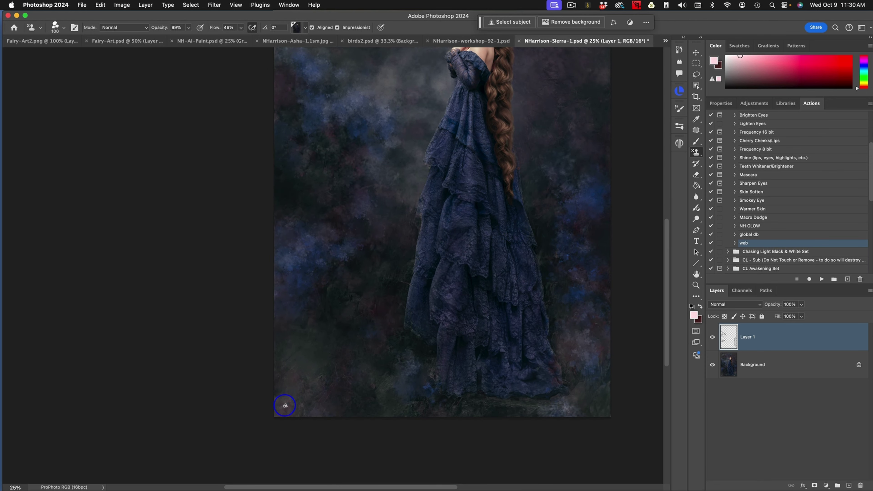
mouse_move(306, 376)
mouse_down()
mouse_move(326, 397)
mouse_move(319, 376)
mouse_move(331, 386)
mouse_move(306, 404)
mouse_move(302, 398)
mouse_move(322, 385)
mouse_up()
alt+click(581, 331)
mouse_move(587, 353)
mouse_down()
mouse_move(603, 372)
mouse_move(607, 362)
mouse_move(592, 375)
mouse_up()
alt+click(593, 375)
mouse_move(562, 409)
mouse_down()
mouse_move(550, 408)
mouse_move(565, 402)
mouse_up()
alt+click(415, 363)
drag(407, 362, 402, 379)
Switch to the painting brush and select the cloud brush preset.
click(696, 141)
click(680, 109)
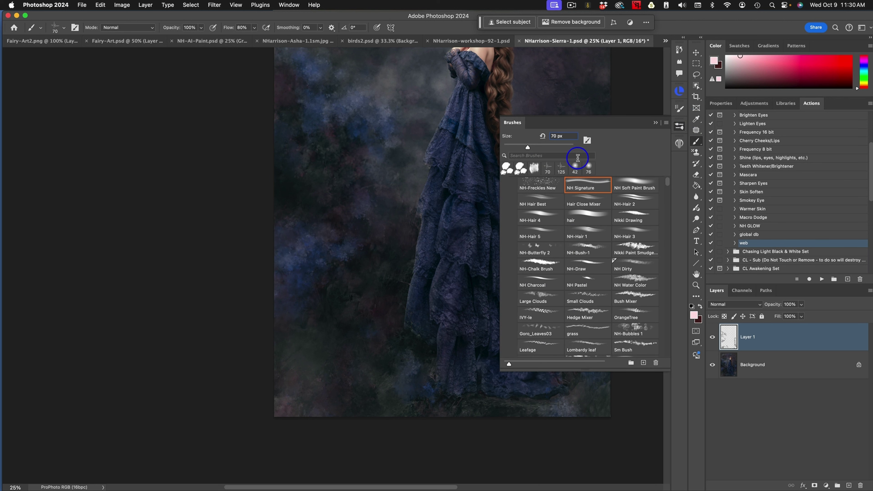
click(506, 168)
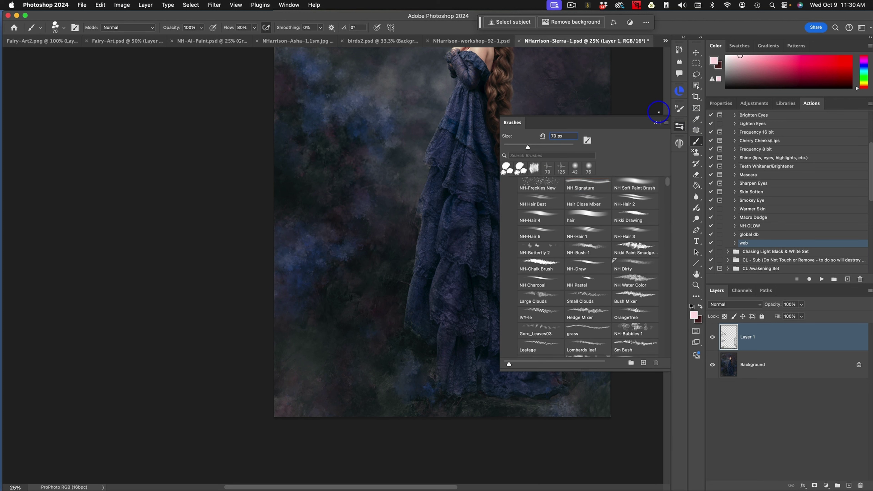
click(659, 119)
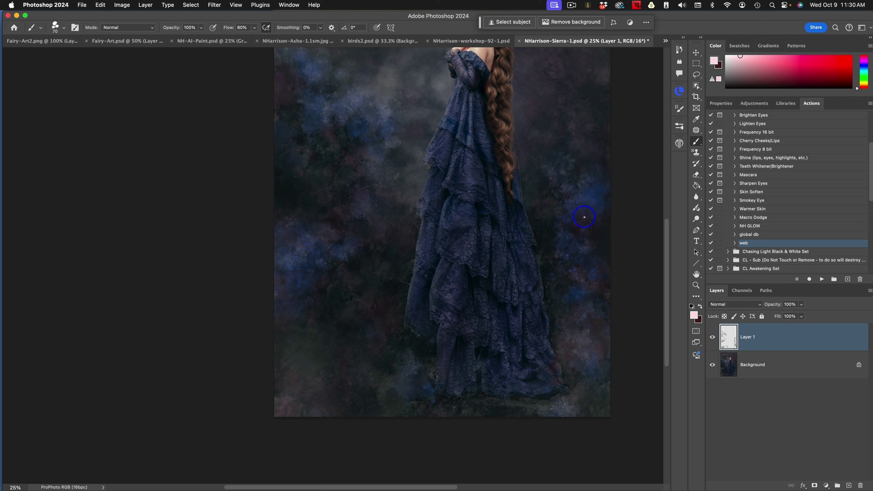
Pick a pale blue-grey colour, set flow to 34%, and dab specks on the right background.
alt+click(586, 199)
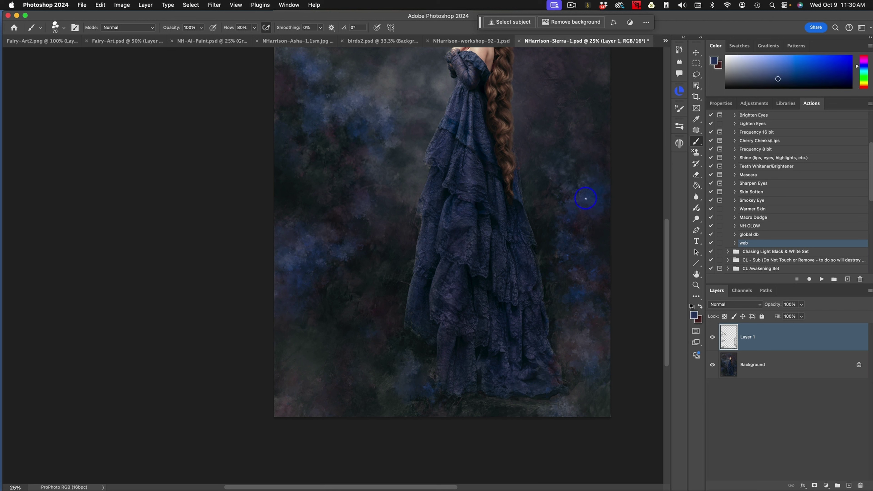
click(745, 64)
drag(254, 28, 236, 37)
mouse_move(579, 207)
mouse_down()
mouse_move(588, 198)
mouse_move(580, 190)
mouse_up()
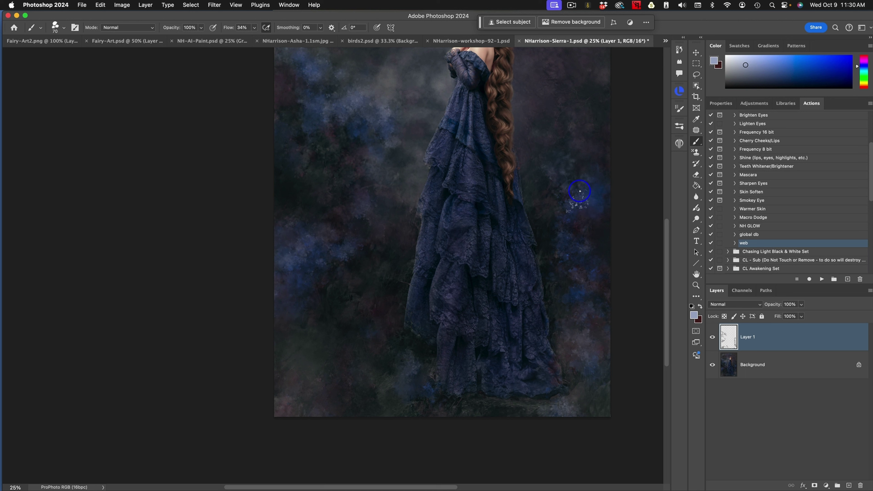
Set brush flow to 15% and paint faint pale specks around the background on both sides of the dress.
click(254, 27)
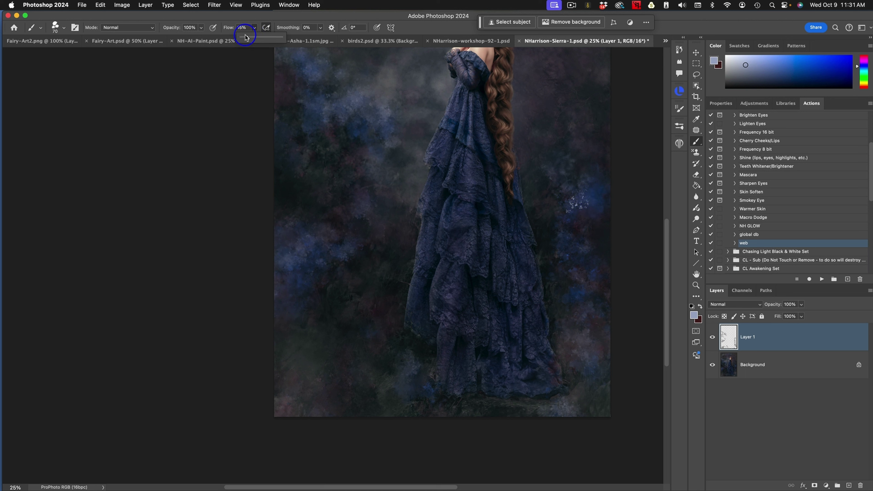
click(340, 97)
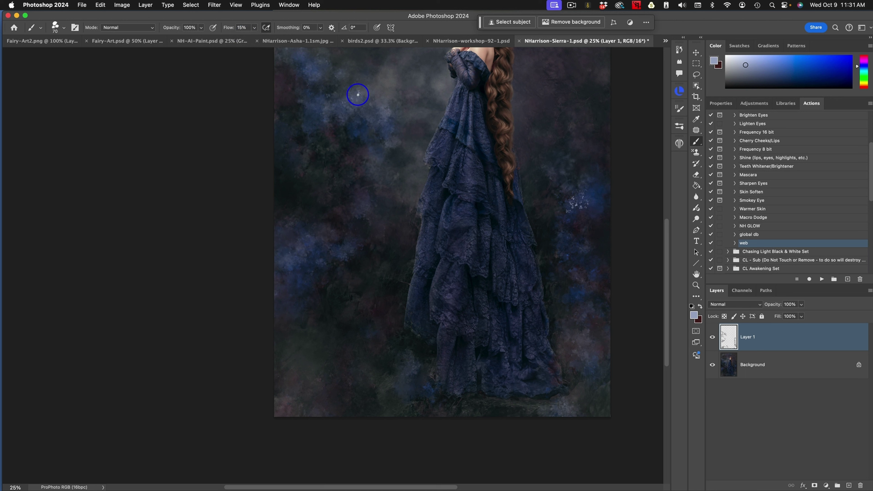
mouse_move(358, 94)
mouse_down()
mouse_move(376, 109)
mouse_move(365, 95)
mouse_move(384, 106)
mouse_move(369, 109)
mouse_move(388, 130)
mouse_move(358, 124)
mouse_move(328, 104)
mouse_move(335, 95)
mouse_move(341, 111)
mouse_move(320, 61)
mouse_move(380, 157)
mouse_move(368, 164)
mouse_move(392, 169)
mouse_up()
mouse_move(560, 172)
mouse_down()
mouse_move(582, 215)
mouse_move(589, 189)
mouse_up()
mouse_move(349, 243)
mouse_down()
mouse_move(305, 239)
mouse_move(311, 246)
mouse_move(294, 253)
mouse_move(300, 259)
mouse_move(287, 256)
mouse_move(301, 279)
mouse_up()
drag(359, 208, 370, 196)
mouse_move(583, 320)
mouse_down()
mouse_move(571, 333)
mouse_move(580, 338)
mouse_move(573, 348)
mouse_move(581, 362)
mouse_move(595, 352)
mouse_move(585, 294)
mouse_up()
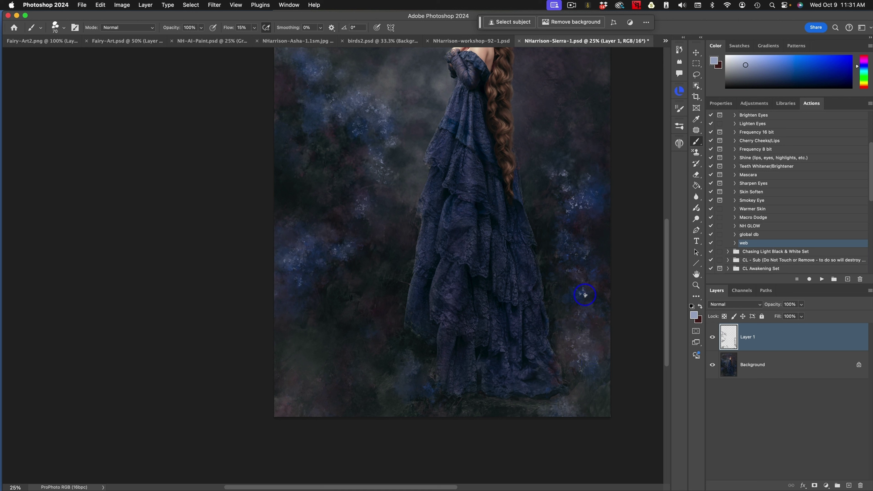
mouse_move(407, 380)
mouse_down()
mouse_move(408, 373)
mouse_move(400, 388)
mouse_move(402, 367)
mouse_up()
Add texture in the upper-left background, then switch to lighter grey-blue for speckles in the left fog.
key(h)
drag(434, 391, 506, 325)
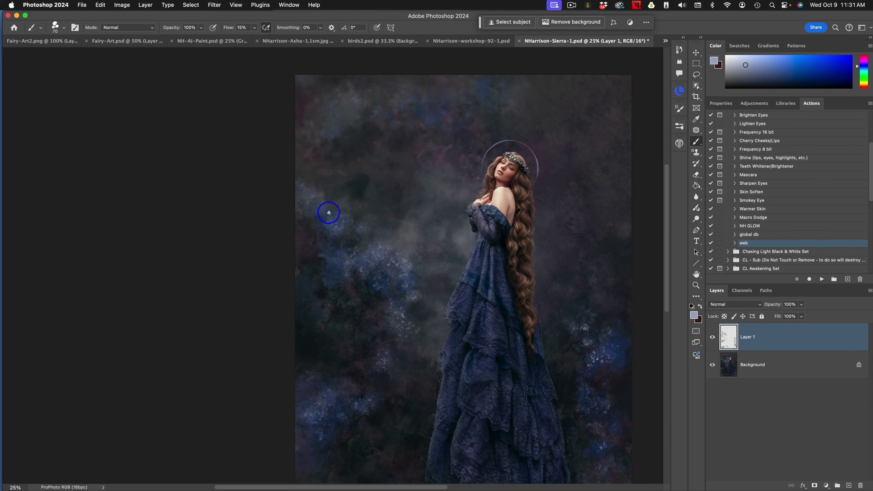
mouse_move(317, 198)
mouse_down()
mouse_move(303, 187)
mouse_move(350, 203)
mouse_move(344, 218)
mouse_move(339, 207)
mouse_move(357, 244)
mouse_move(333, 264)
mouse_move(395, 242)
mouse_up()
alt+click(409, 233)
mouse_move(393, 274)
mouse_down()
mouse_move(409, 318)
mouse_move(394, 320)
mouse_move(399, 337)
mouse_move(388, 359)
mouse_up()
drag(364, 400, 364, 405)
drag(588, 293, 597, 211)
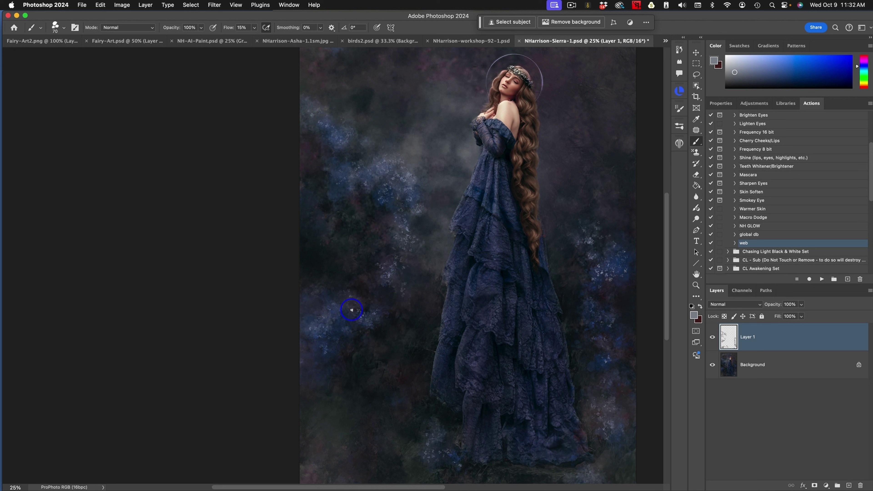
Drop Layer 1's opacity to about 57% and select the Background layer.
click(801, 304)
drag(803, 315, 790, 318)
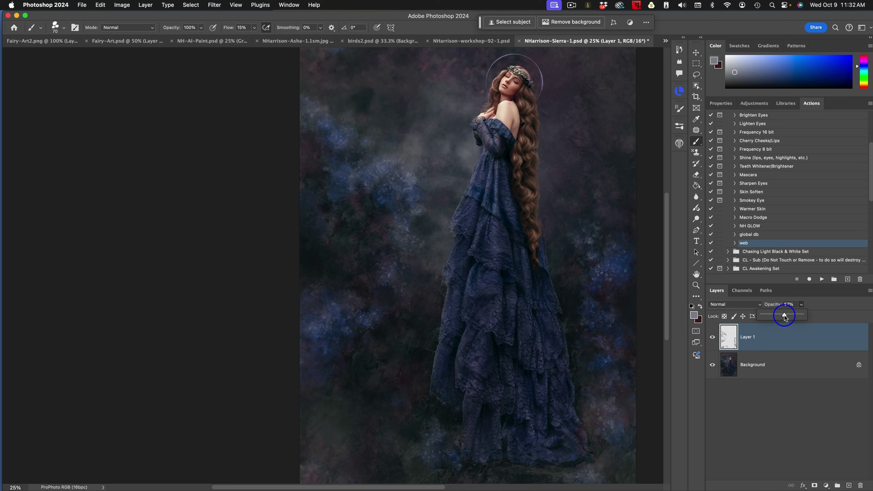
click(779, 354)
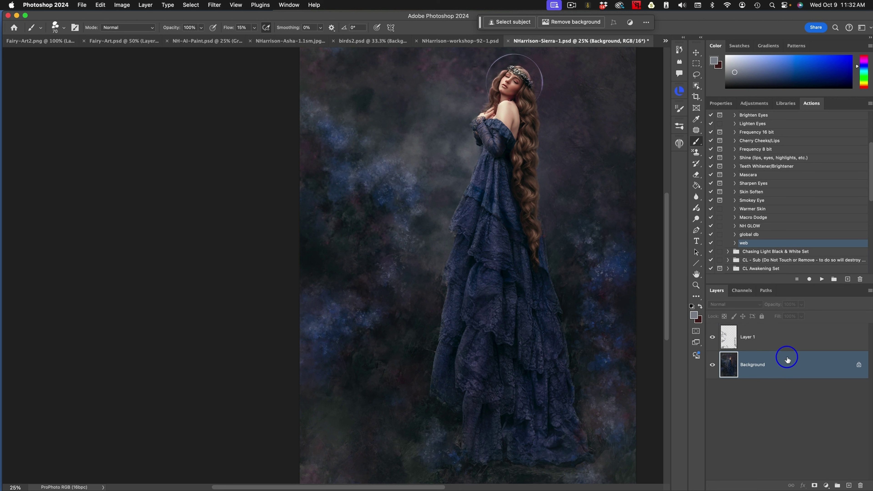
Duplicate the Background, merge the copy with Layer 1, zoom out to 16.67%, and open Filter.
key(super+j)
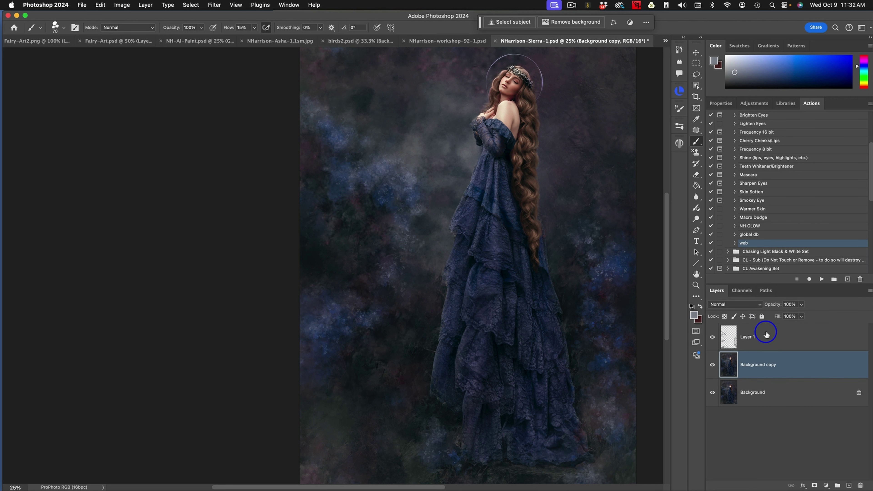
shift+click(774, 334)
right_click(776, 336)
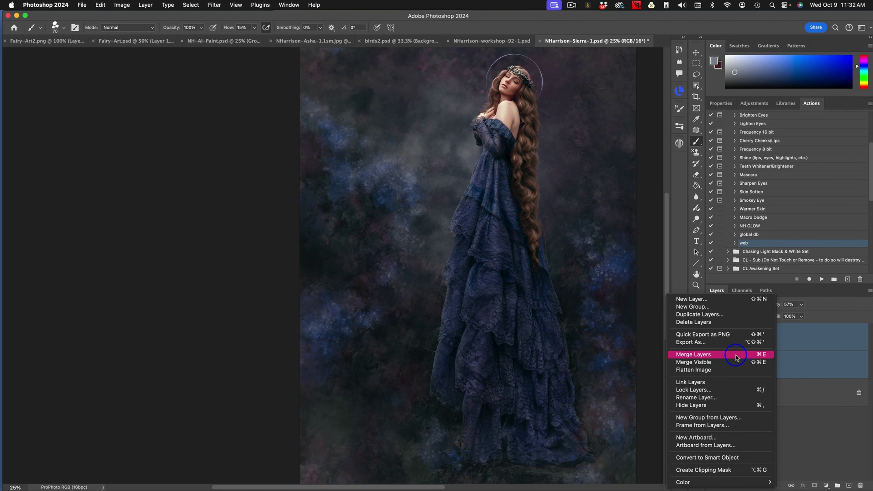
click(739, 354)
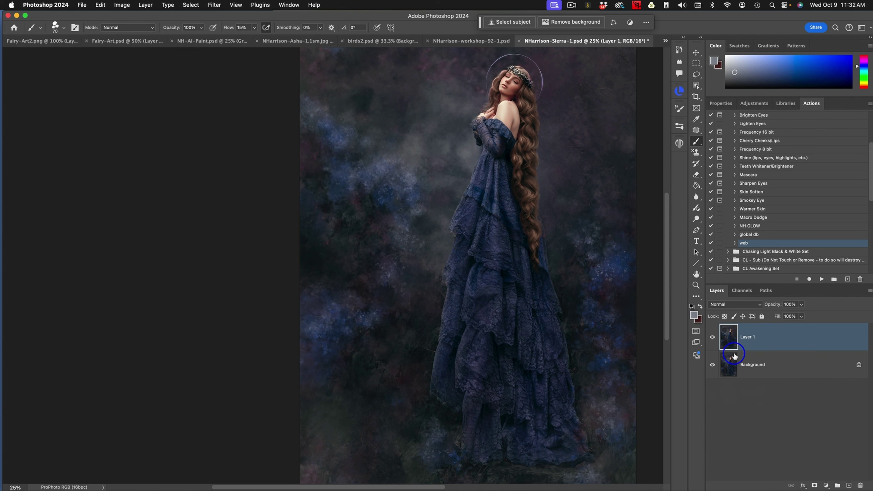
key(super+minus)
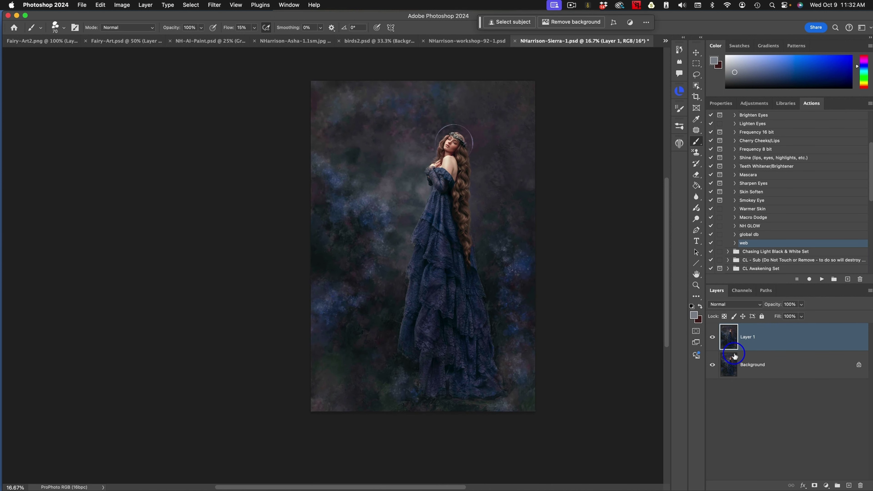
click(214, 5)
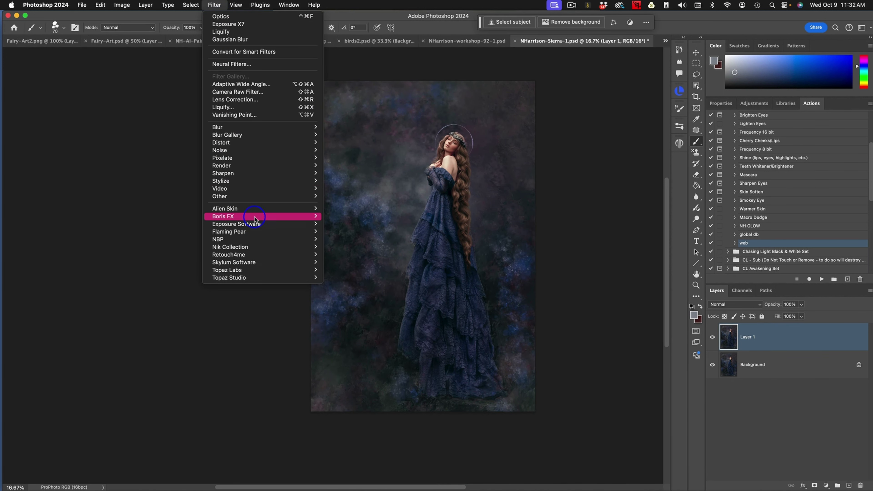
Launch Boris FX Optics, declining to reapply previous filters and masks.
mouse_move(302, 216)
click(354, 217)
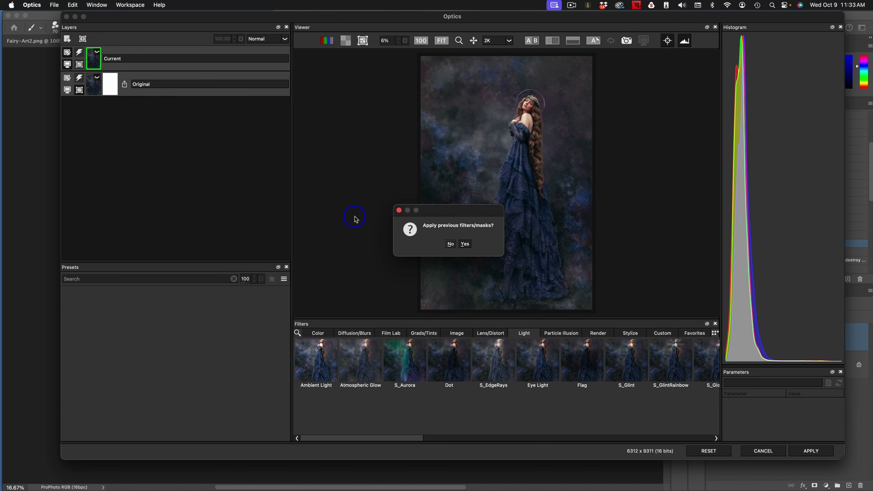
click(450, 243)
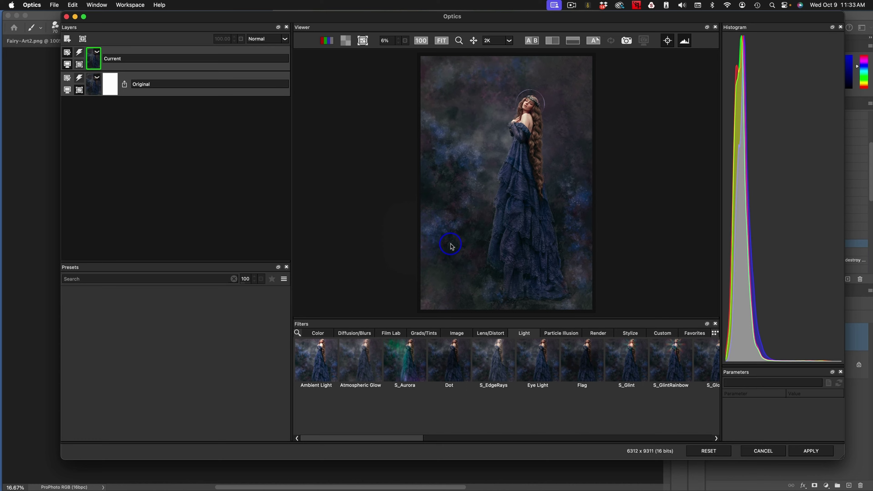
Add a Parallel Key Light effect, adjust its Strength, and apply it to the photo.
drag(416, 438, 520, 434)
click(570, 366)
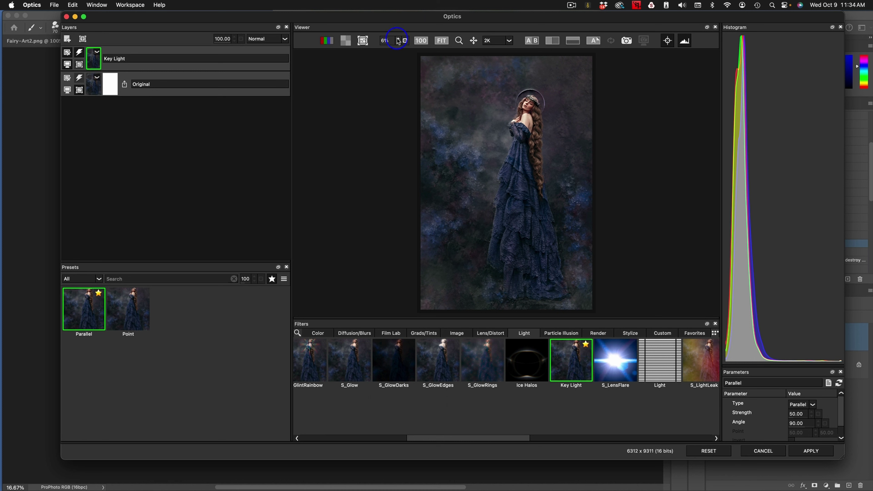
drag(387, 41, 393, 41)
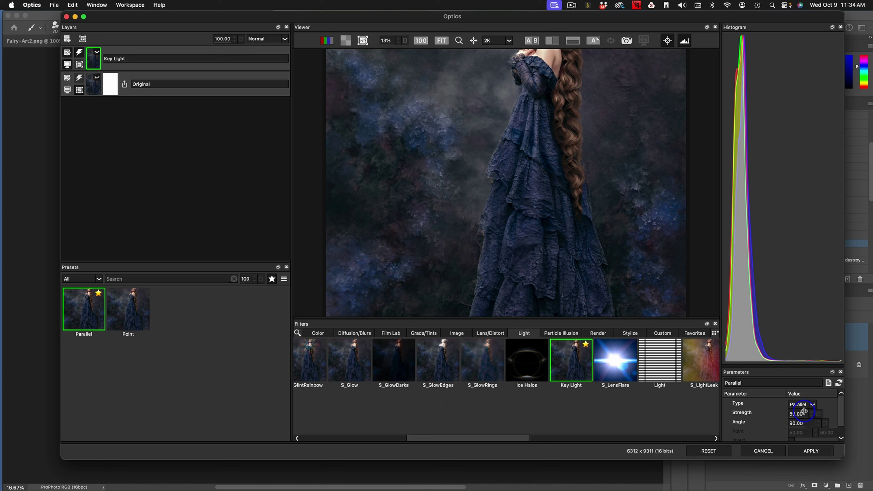
drag(797, 413, 801, 413)
click(810, 450)
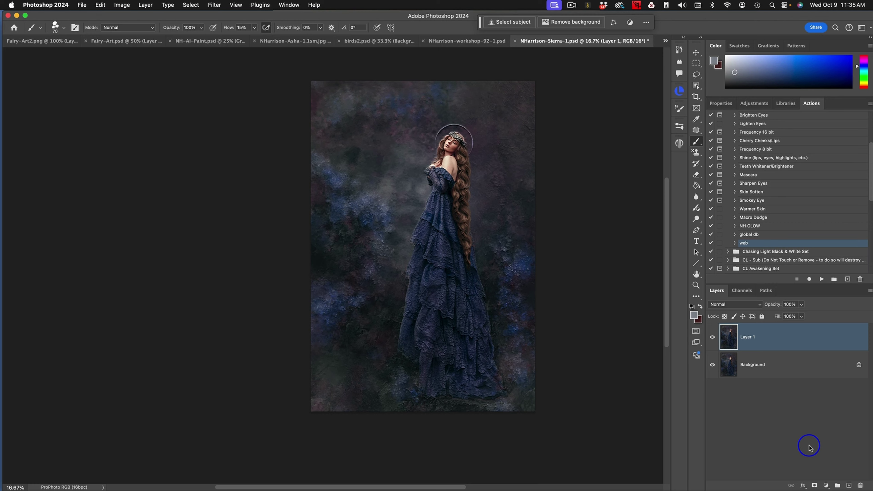
Zoom in on the head, hide Layer 1 behind a black mask, and make white the paint colour.
key(super+equal)
key(super+equal)
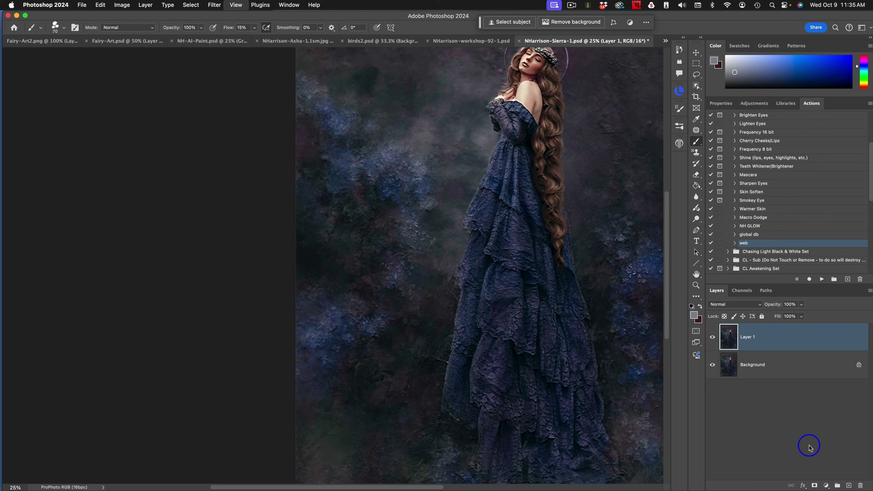
drag(578, 294, 437, 366)
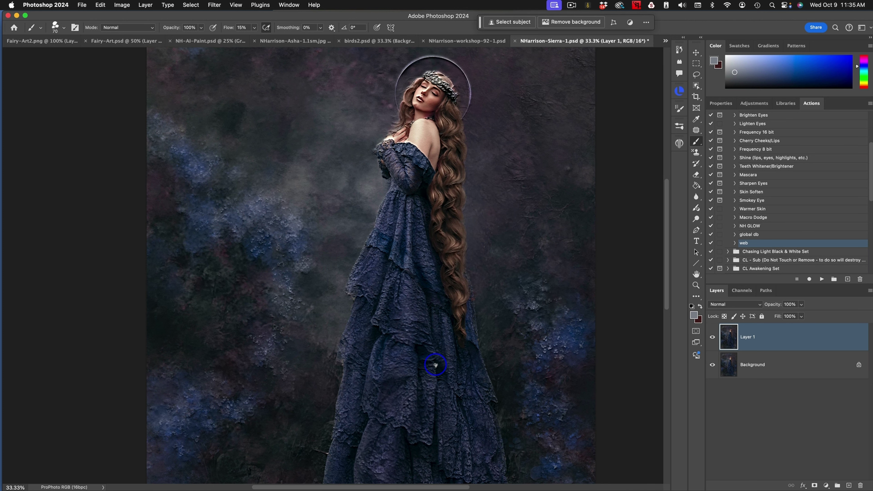
alt+click(813, 485)
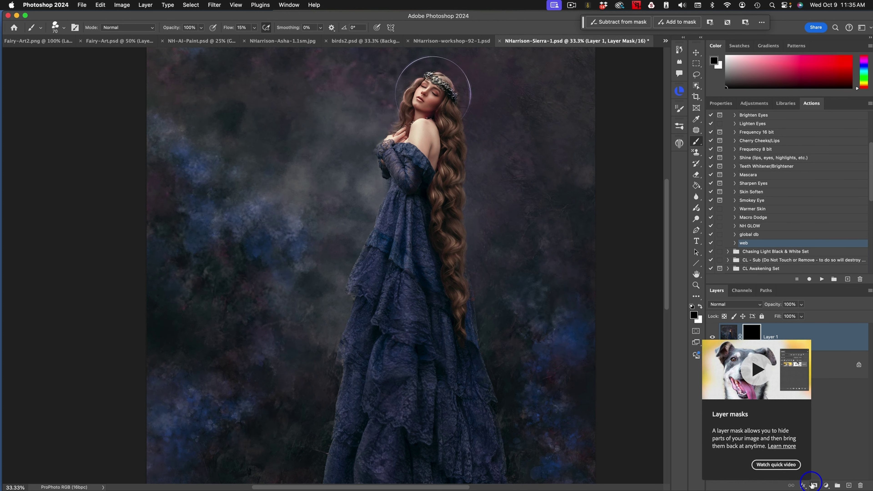
key(x)
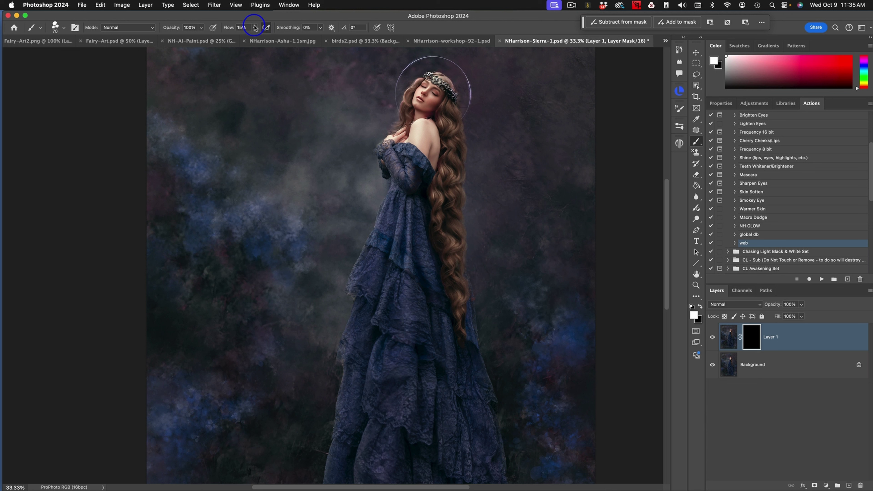
Choose the NH Soft Paint Brush and set its flow to 46%.
click(679, 124)
click(635, 183)
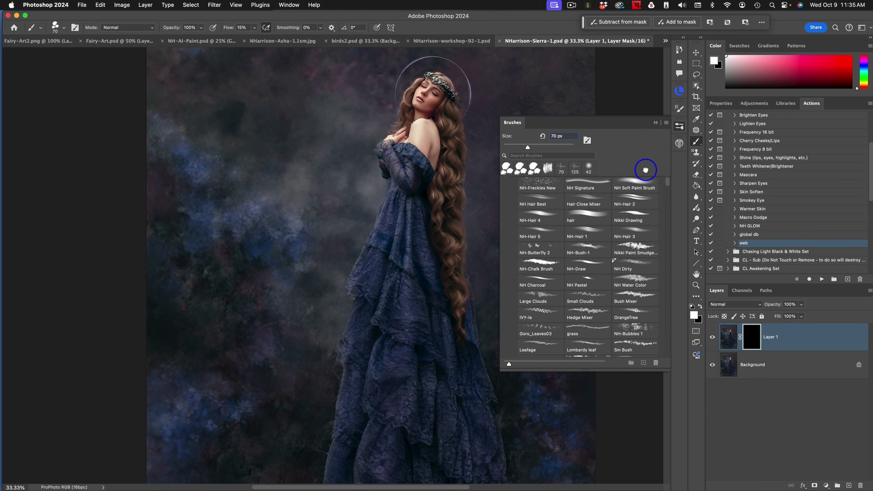
click(655, 123)
click(254, 28)
drag(254, 37, 266, 38)
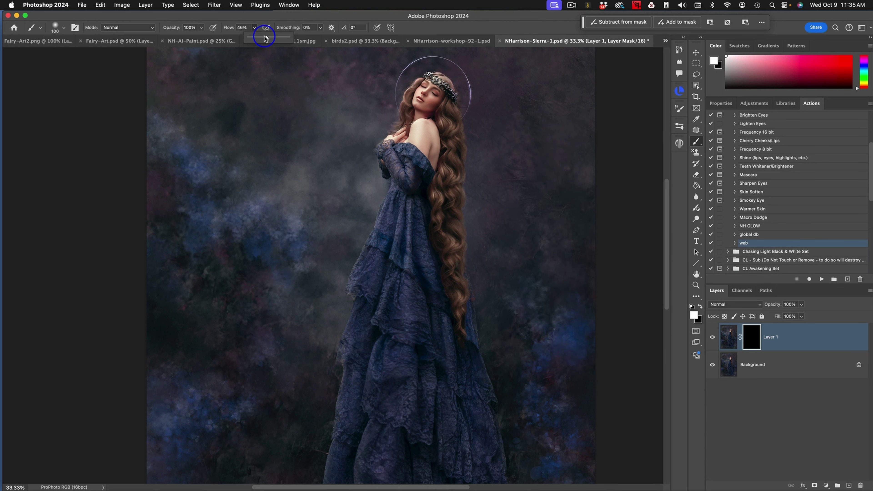
Enlarge the brush to about 479 px and paint the Key Light back into the right and left background.
mouse_move(526, 302)
mouse_down()
mouse_move(554, 292)
mouse_move(564, 331)
mouse_move(568, 207)
mouse_move(511, 197)
mouse_move(526, 230)
mouse_move(552, 238)
mouse_move(565, 223)
mouse_move(573, 246)
mouse_move(543, 276)
mouse_move(528, 275)
mouse_move(528, 288)
mouse_move(553, 275)
mouse_move(544, 246)
mouse_move(527, 240)
mouse_move(565, 218)
mouse_move(571, 240)
mouse_move(542, 298)
mouse_move(544, 323)
mouse_move(563, 344)
mouse_move(539, 364)
mouse_move(517, 337)
mouse_move(507, 234)
mouse_move(518, 247)
mouse_move(560, 254)
mouse_move(570, 237)
mouse_move(518, 223)
mouse_move(503, 245)
mouse_move(510, 268)
mouse_move(560, 232)
mouse_move(570, 276)
mouse_move(545, 348)
mouse_move(526, 366)
mouse_move(539, 356)
mouse_move(548, 239)
mouse_up()
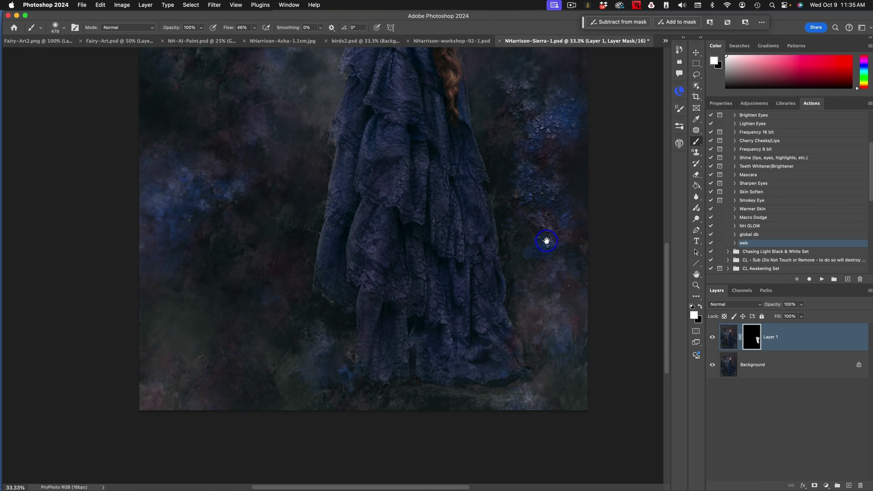
mouse_move(552, 331)
mouse_down()
mouse_move(530, 324)
mouse_move(559, 339)
mouse_move(549, 332)
mouse_move(521, 405)
mouse_move(340, 374)
mouse_move(307, 320)
mouse_move(343, 373)
mouse_move(337, 381)
mouse_move(309, 352)
mouse_move(295, 302)
mouse_move(321, 349)
mouse_up()
scroll(338, 363, left, 10)
scroll(337, 362, up, 3)
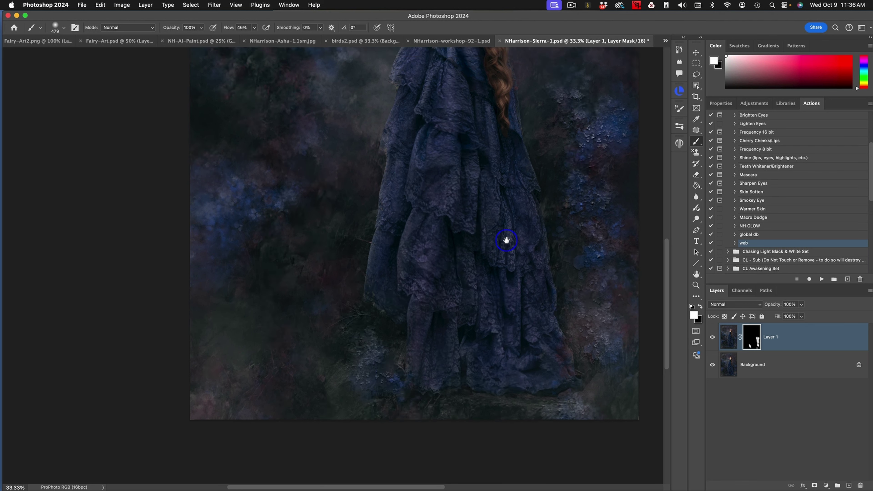
mouse_move(433, 233)
mouse_down()
mouse_move(419, 280)
mouse_move(428, 287)
mouse_move(400, 266)
mouse_move(356, 254)
mouse_move(330, 214)
mouse_move(356, 264)
mouse_move(348, 246)
mouse_move(331, 298)
mouse_move(339, 247)
mouse_move(424, 248)
mouse_up()
scroll(419, 245, up, 6)
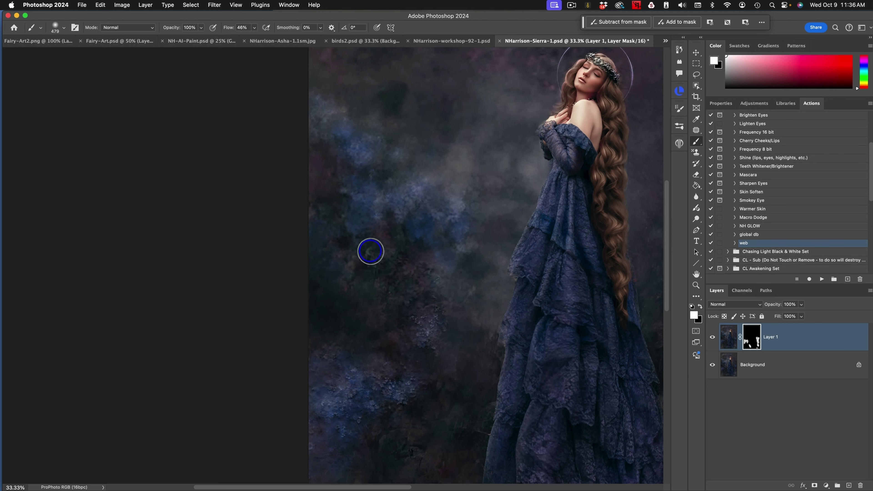
mouse_move(387, 272)
mouse_down()
mouse_move(376, 230)
mouse_move(365, 224)
mouse_move(406, 236)
mouse_move(442, 229)
mouse_move(449, 287)
mouse_move(446, 185)
mouse_move(377, 191)
mouse_move(449, 223)
mouse_move(458, 296)
mouse_move(380, 247)
mouse_move(342, 205)
mouse_move(320, 201)
mouse_move(364, 229)
mouse_move(409, 296)
mouse_move(387, 272)
mouse_move(372, 273)
mouse_move(385, 295)
mouse_move(420, 289)
mouse_move(431, 272)
mouse_move(431, 294)
mouse_move(379, 263)
mouse_move(350, 232)
mouse_move(421, 263)
mouse_move(437, 257)
mouse_move(459, 278)
mouse_move(463, 269)
mouse_move(457, 294)
mouse_move(448, 277)
mouse_move(393, 268)
mouse_move(372, 298)
mouse_move(321, 326)
mouse_move(385, 324)
mouse_move(452, 295)
mouse_move(423, 359)
mouse_up()
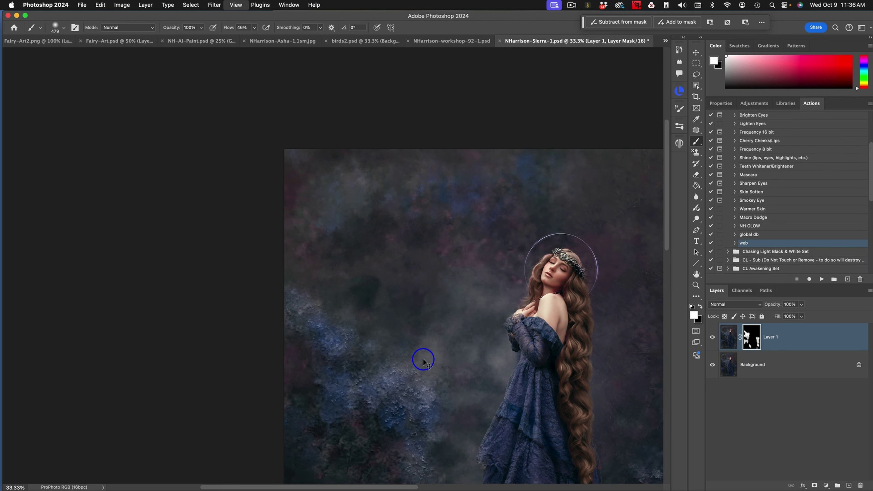
Zoom out to review more of the portrait and switch to black to hide light where needed.
key(super+minus)
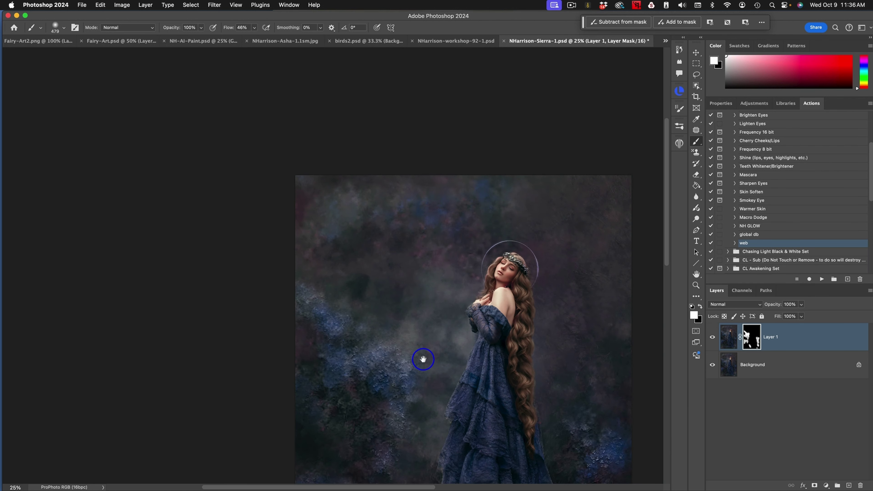
scroll(522, 172, down, 5)
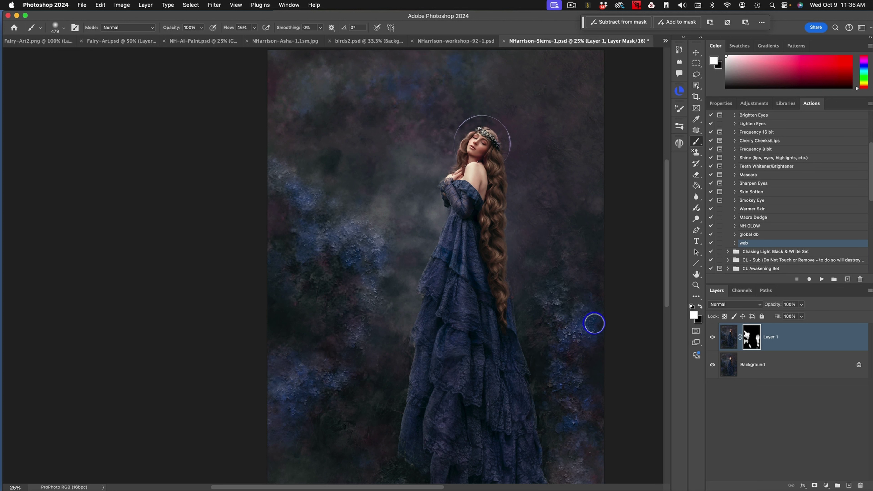
drag(571, 356, 571, 283)
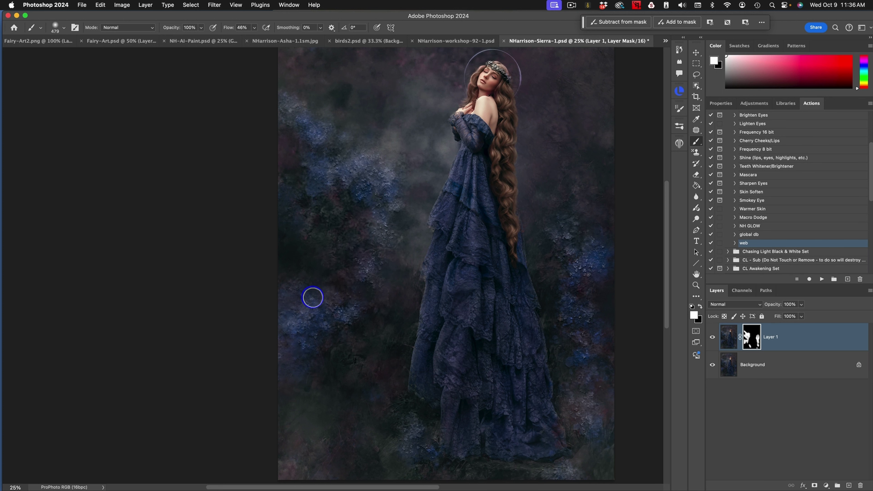
scroll(416, 297, down, 4)
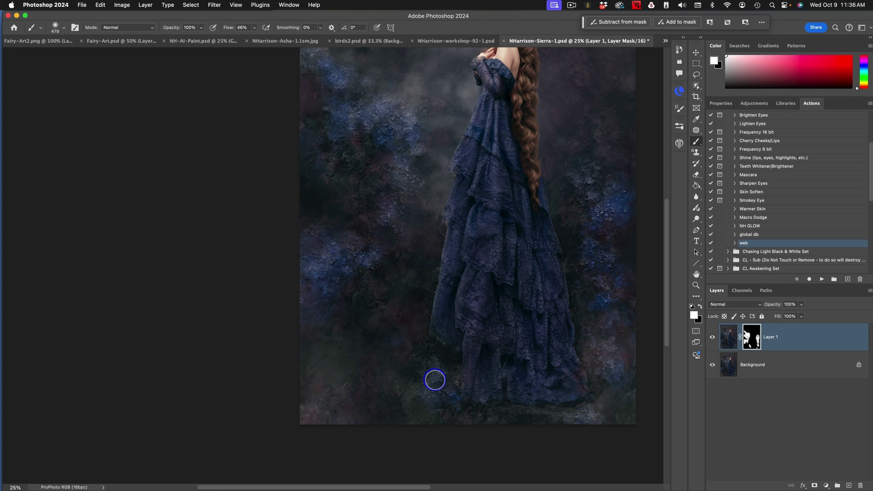
key(x)
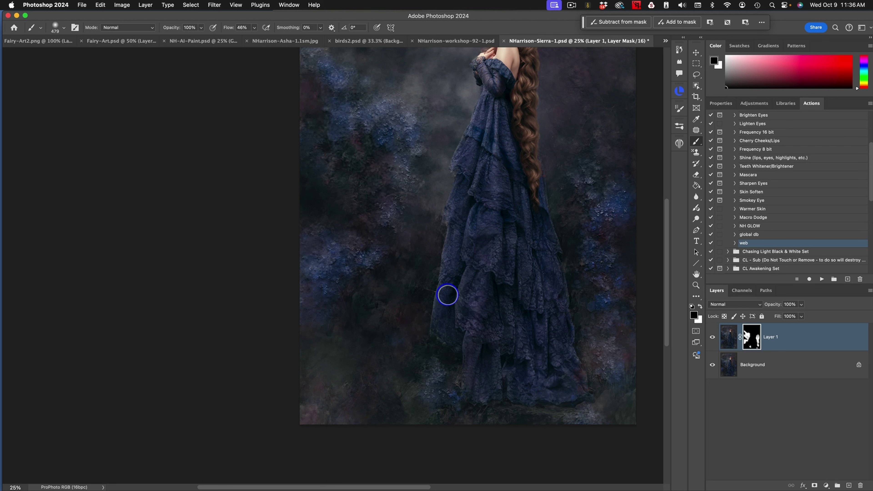
scroll(587, 269, up, 5)
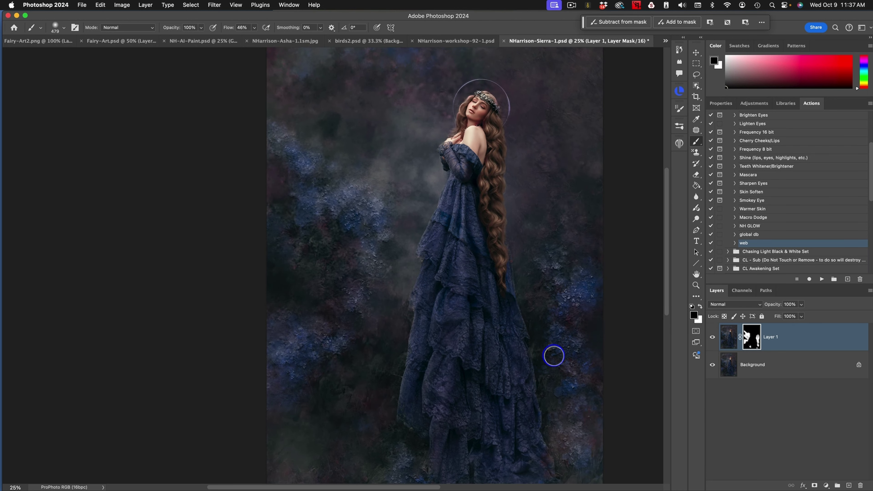
scroll(554, 312, right, 2)
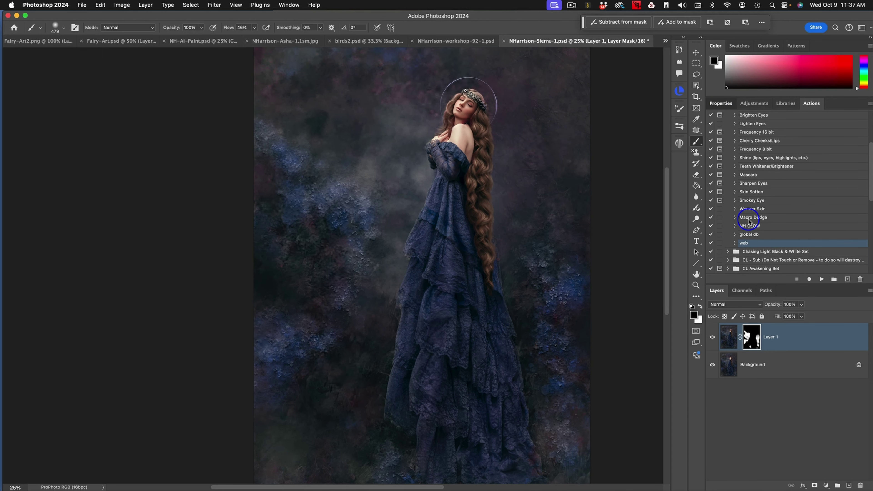
Feather the mask by 4.6 px, review the whole portrait, then switch to Fairy-Art.psd.
click(750, 189)
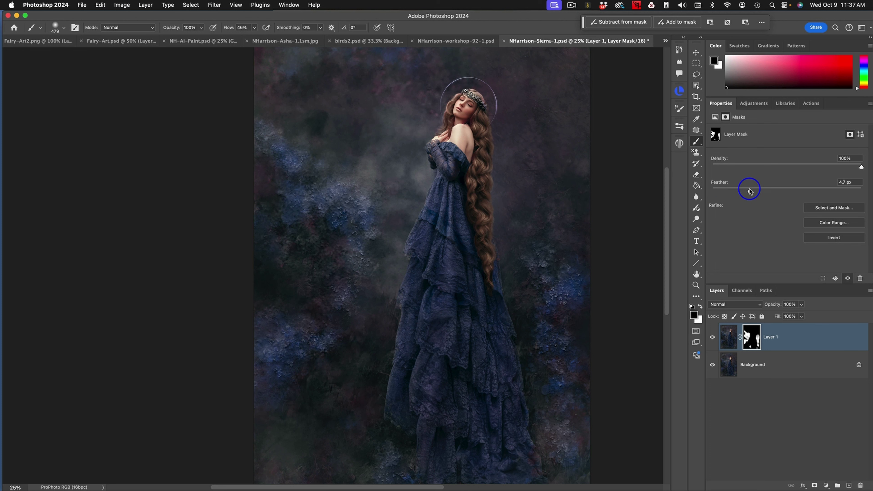
key(super+minus)
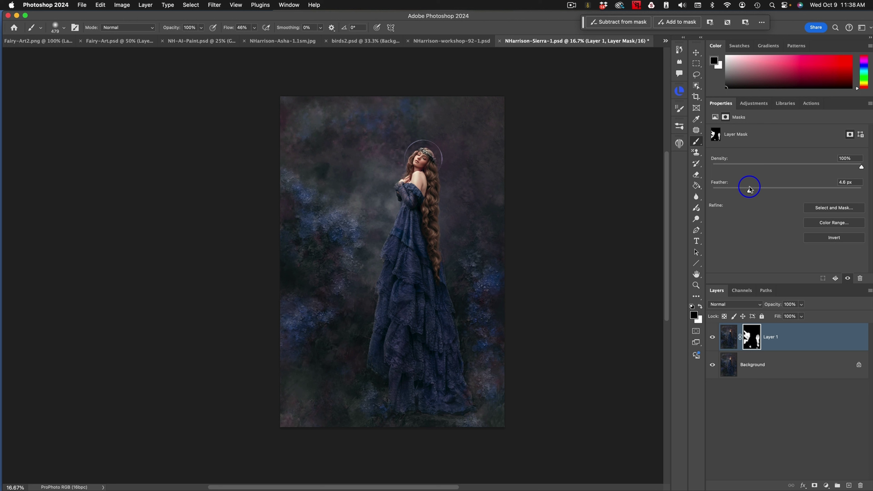
click(110, 40)
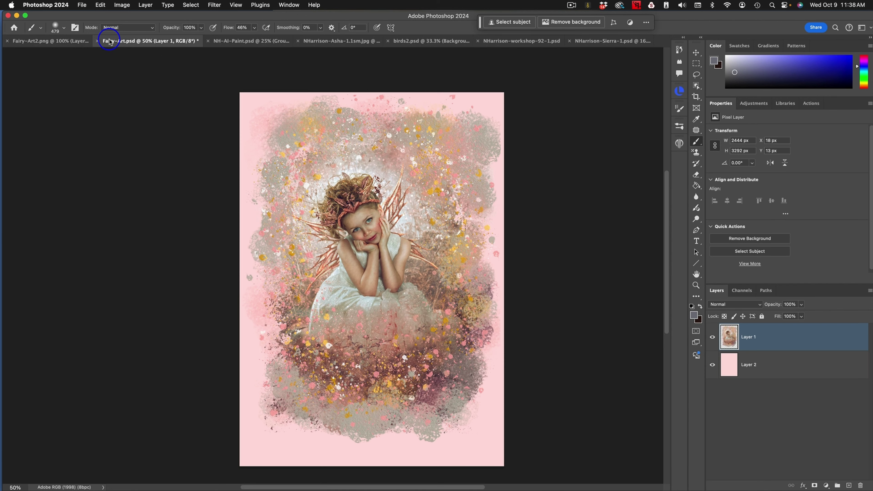
key(super+equal)
key(super+equal)
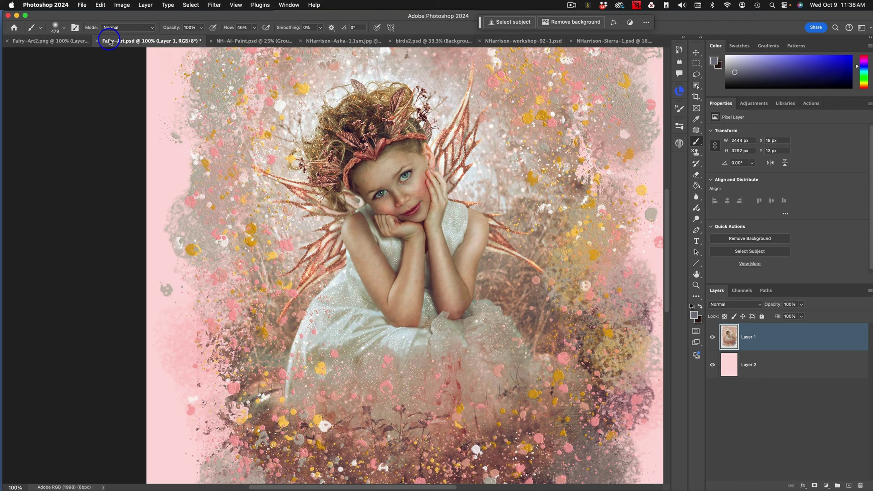
key(super+equal)
drag(398, 234, 564, 129)
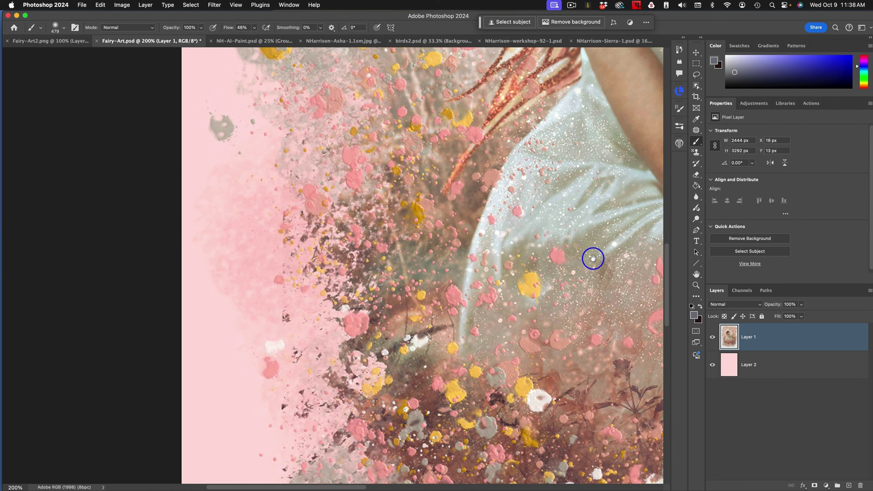
drag(593, 257, 382, 400)
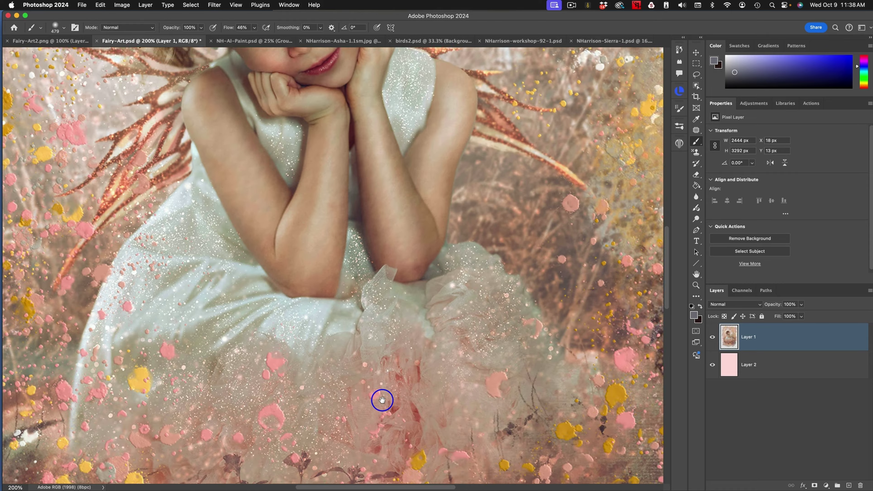
drag(493, 351, 462, 477)
drag(485, 304, 574, 376)
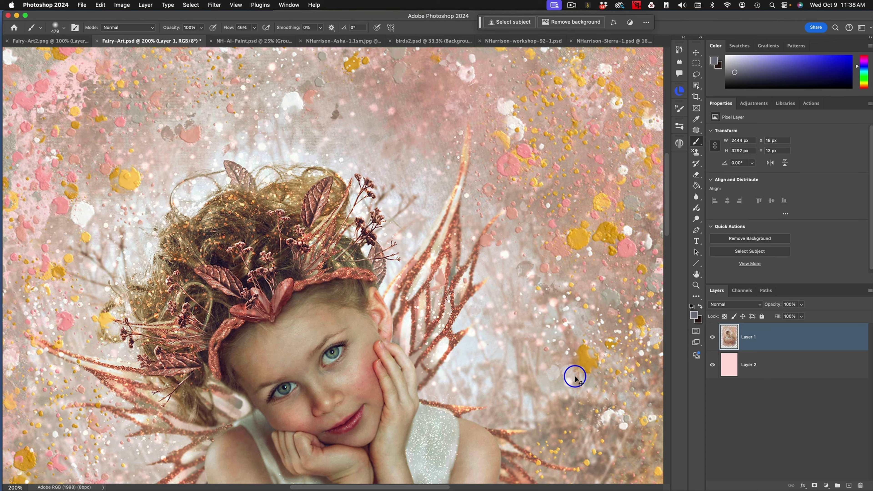
key(super+1)
key(super+minus)
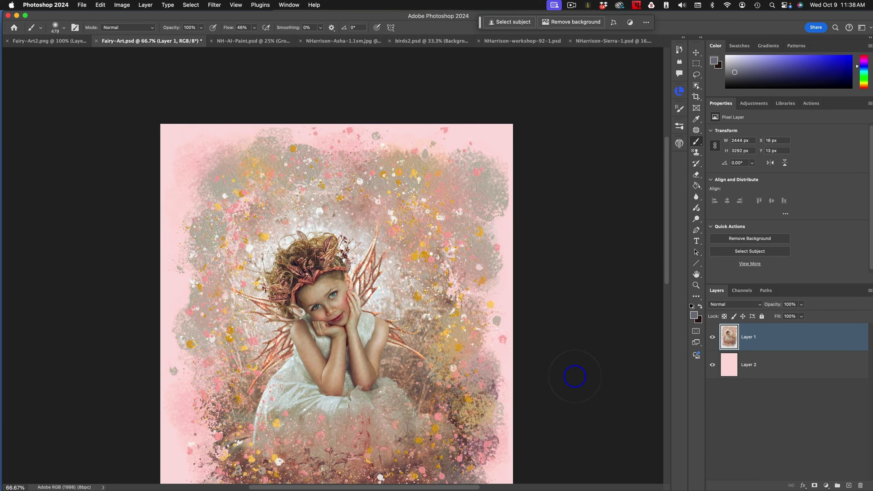
drag(419, 335, 515, 219)
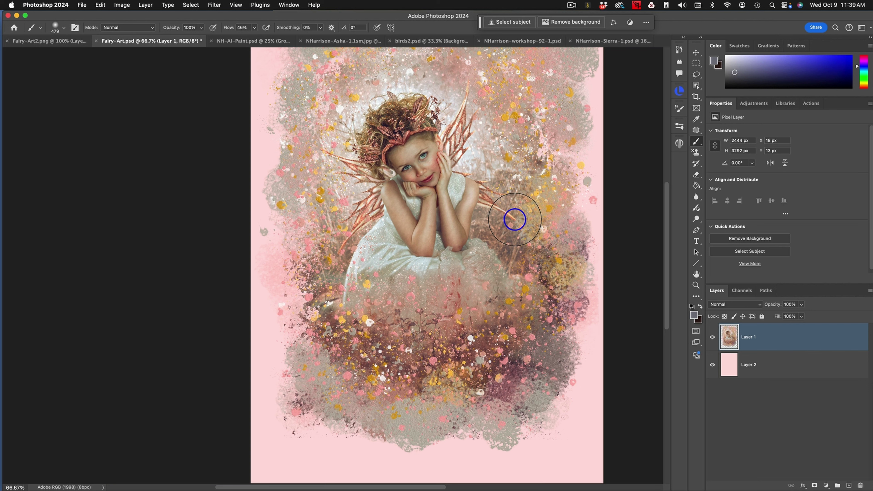
Switch to Fairy-Art2.png and undo a stray soft-light dab on the fairy's wing.
click(56, 39)
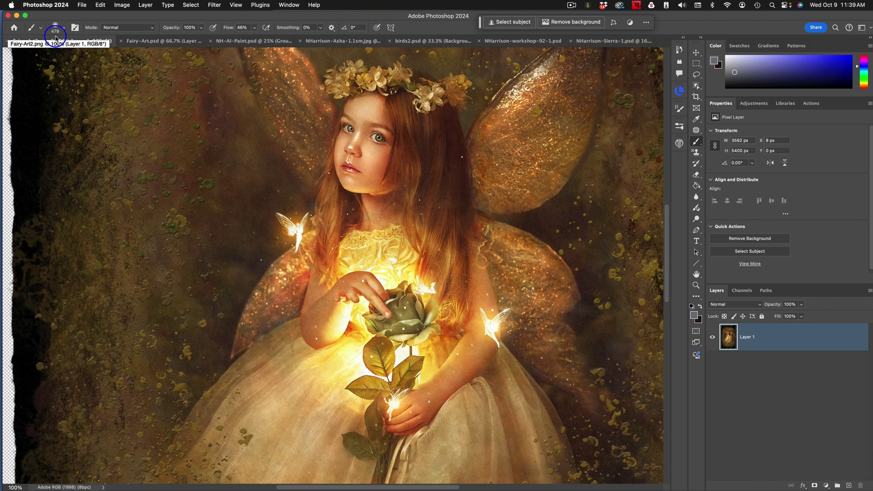
click(522, 203)
key(super+z)
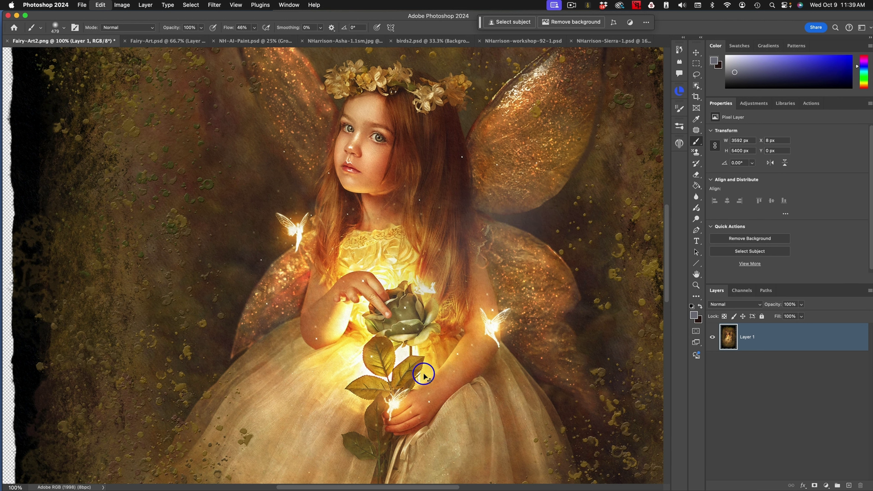
Pan around the face and wings, then zoom out to center the whole portrait.
drag(425, 287, 438, 363)
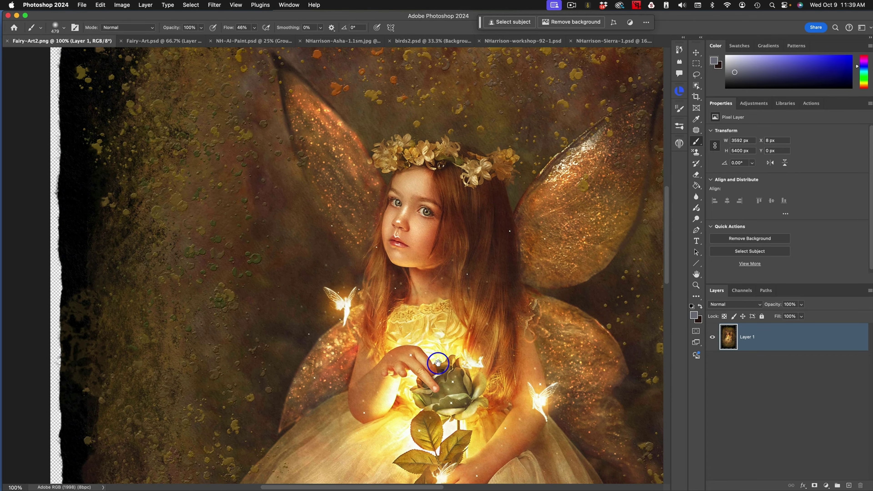
drag(517, 195, 425, 357)
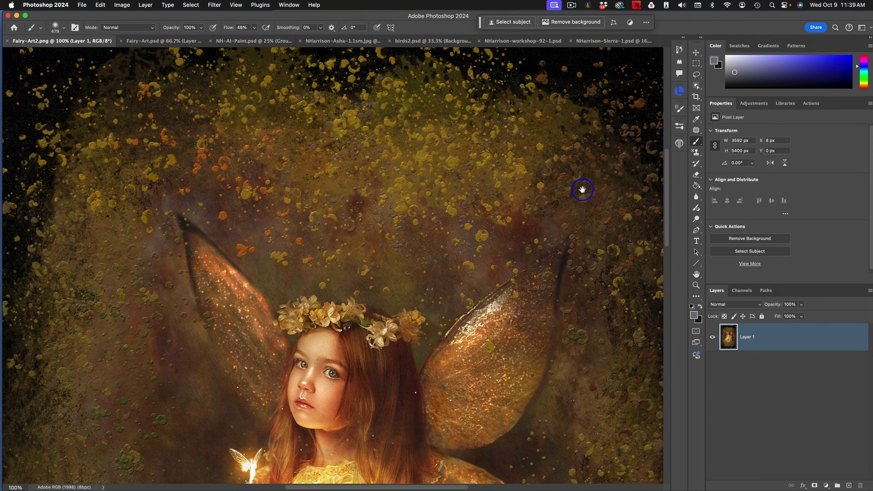
drag(581, 190, 512, 228)
drag(506, 302, 546, 179)
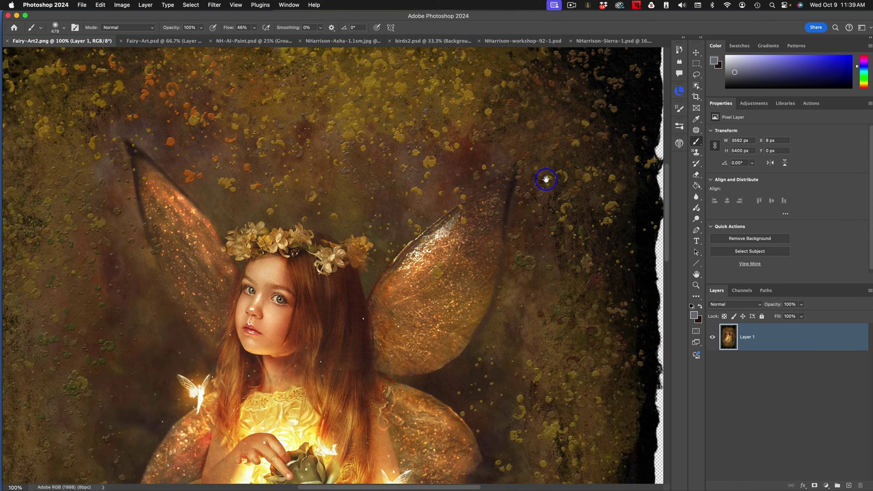
key(super+minus)
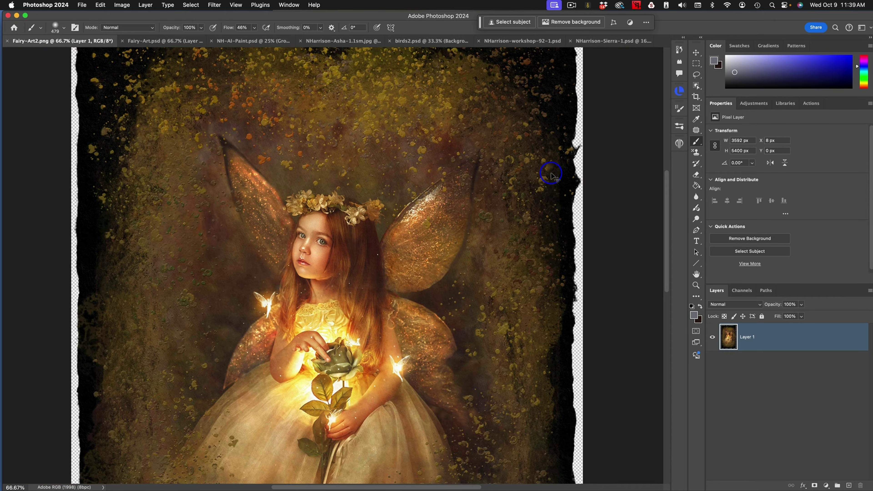
key(super+minus)
mouse_move(446, 315)
mouse_down()
mouse_move(547, 202)
mouse_move(524, 228)
mouse_up()
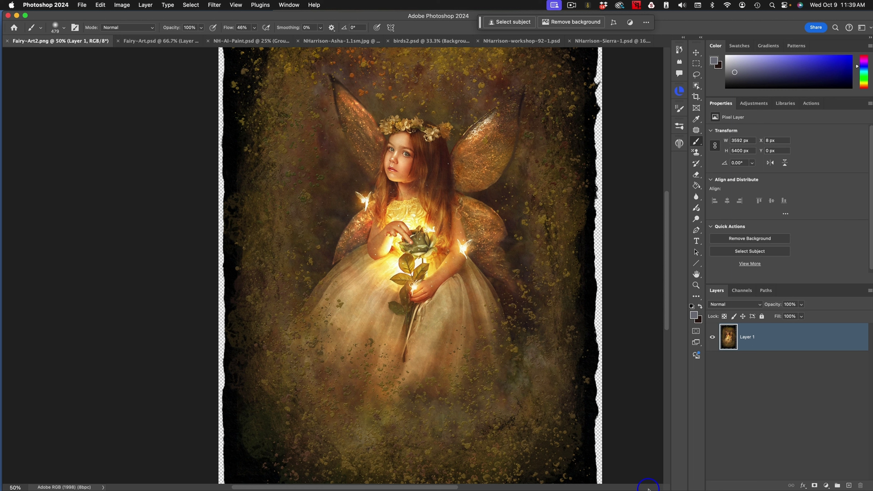
mouse_move(592, 488)
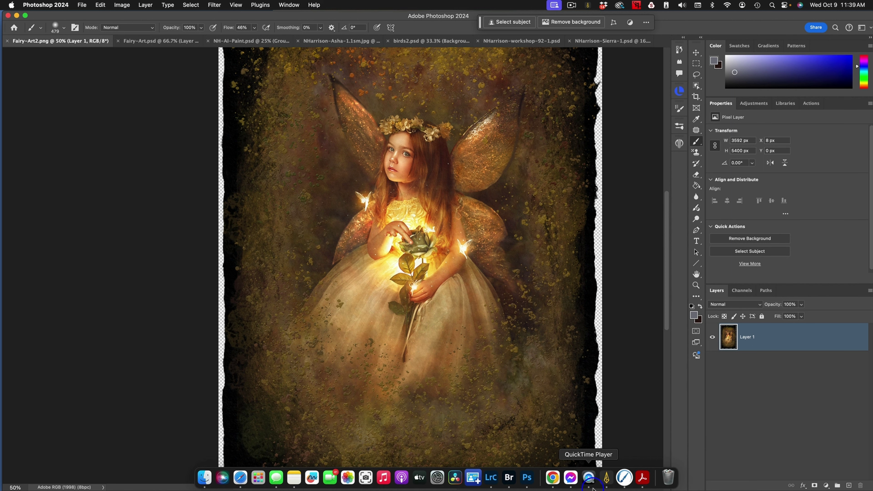
Launch Rebelle 7 and create a new 12 × 18 inch, 300 dpi artwork.
click(622, 479)
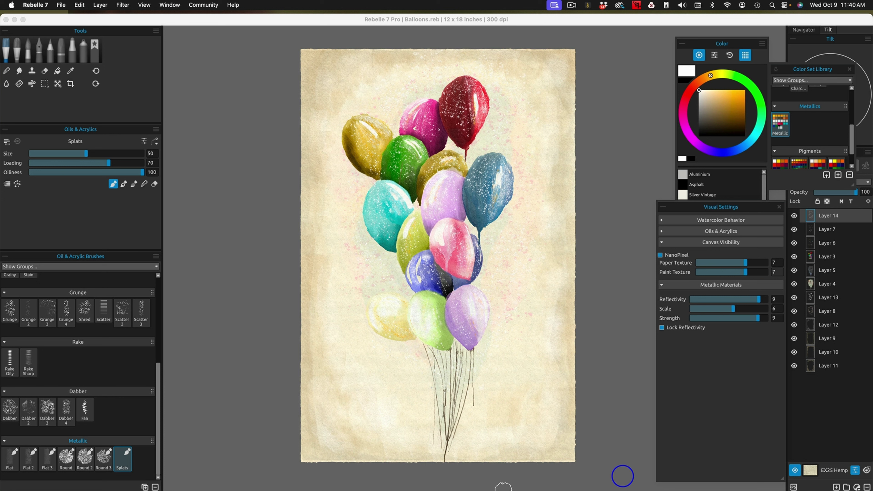
click(62, 5)
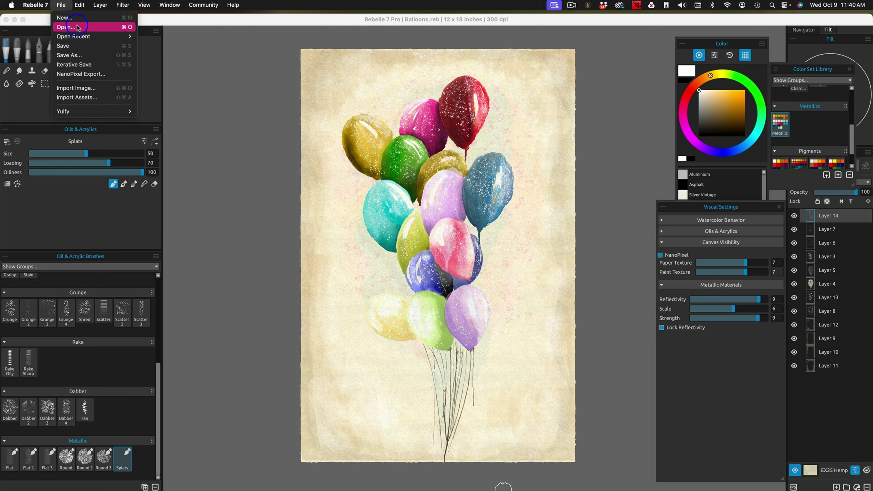
click(78, 18)
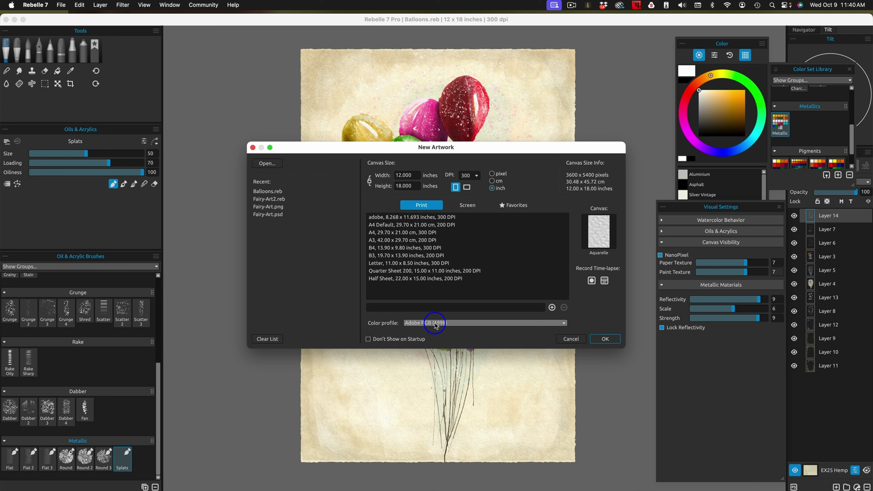
click(599, 337)
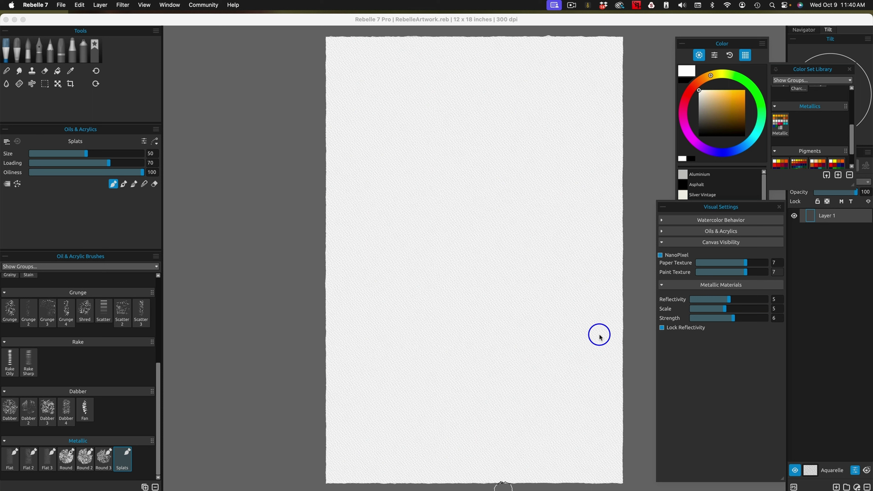
Change the paper to RH05 Rough in beige, with texture scale returned near 100%.
click(811, 470)
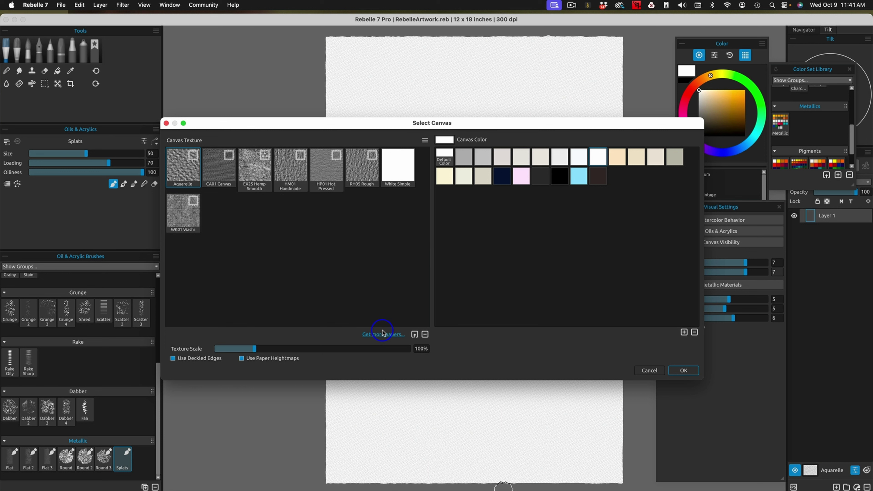
click(361, 173)
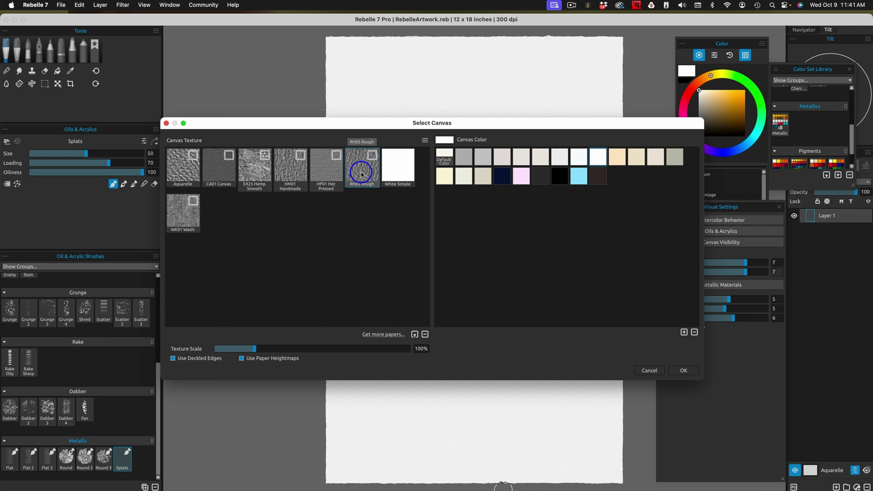
click(445, 156)
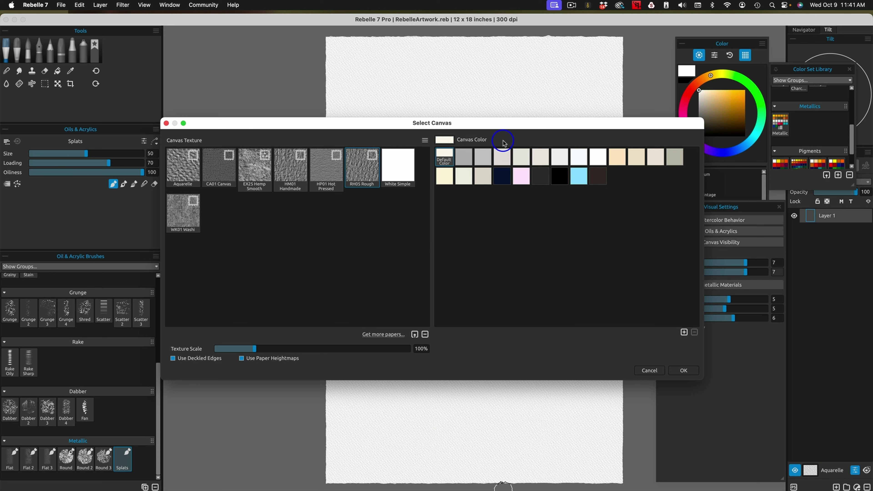
click(636, 158)
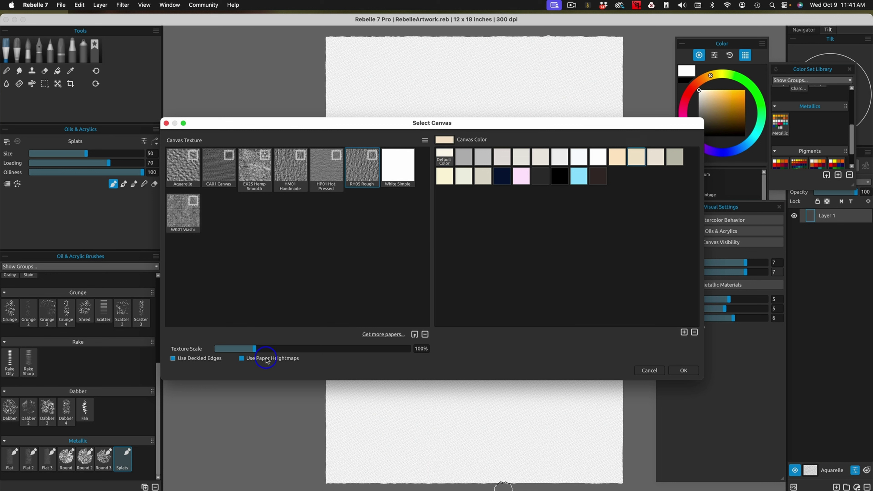
drag(255, 349, 308, 354)
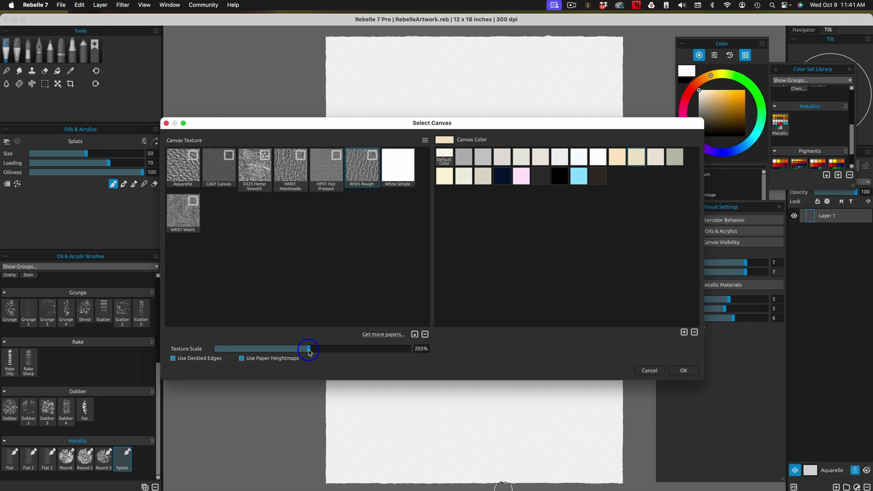
drag(309, 352, 303, 352)
drag(302, 355, 256, 352)
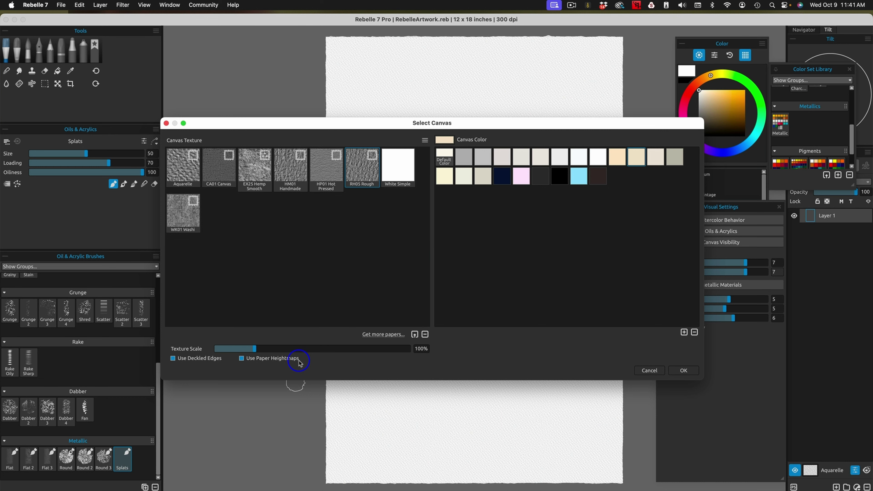
click(684, 370)
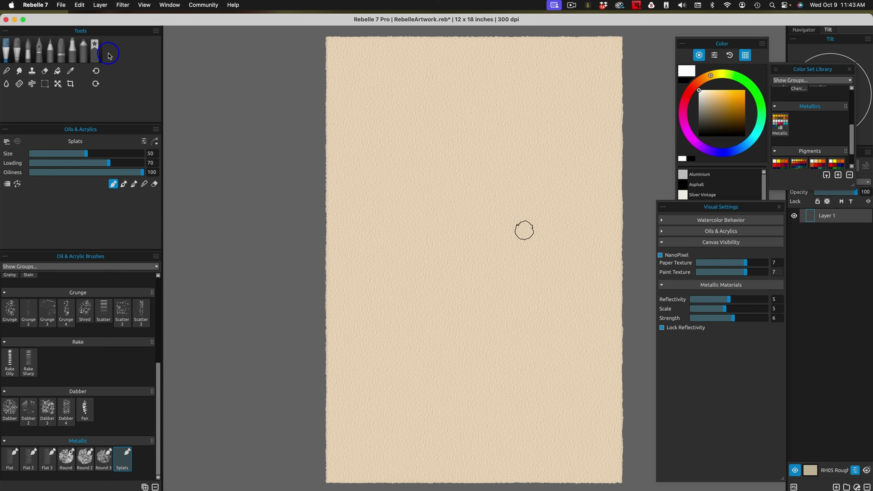
Import the NH-Merida-1.1.jpg portrait photo onto the canvas.
click(61, 5)
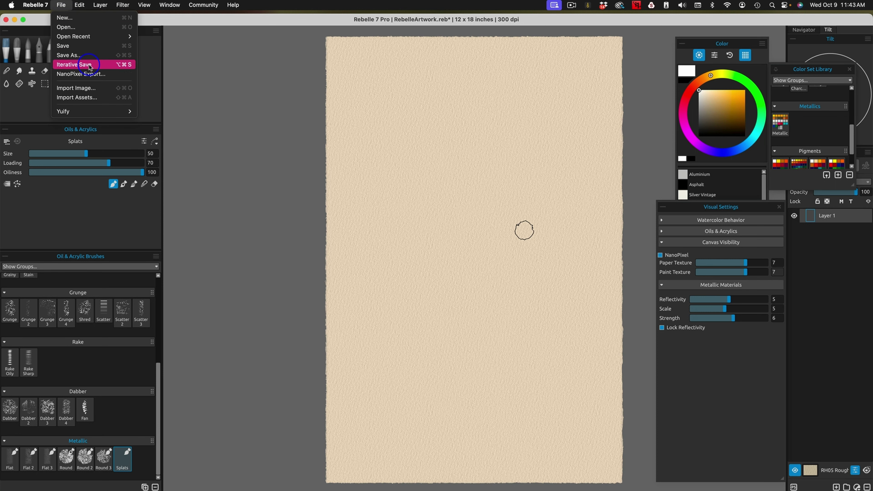
click(105, 89)
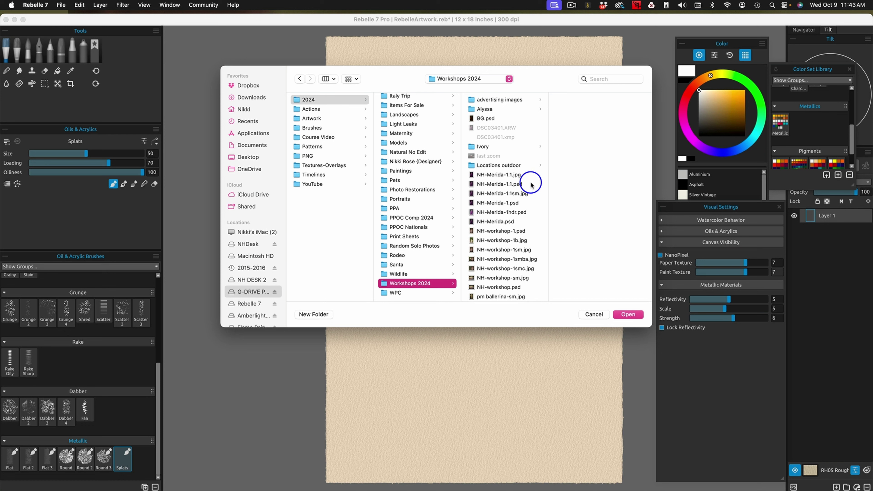
click(522, 174)
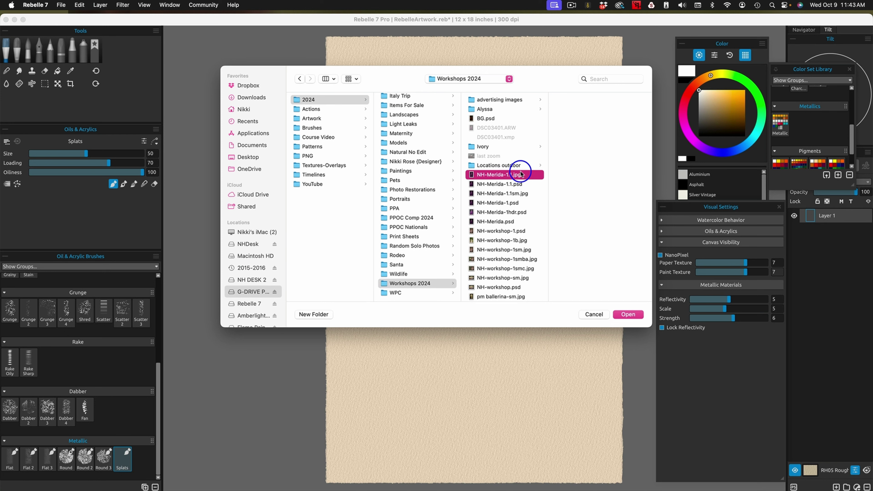
click(628, 314)
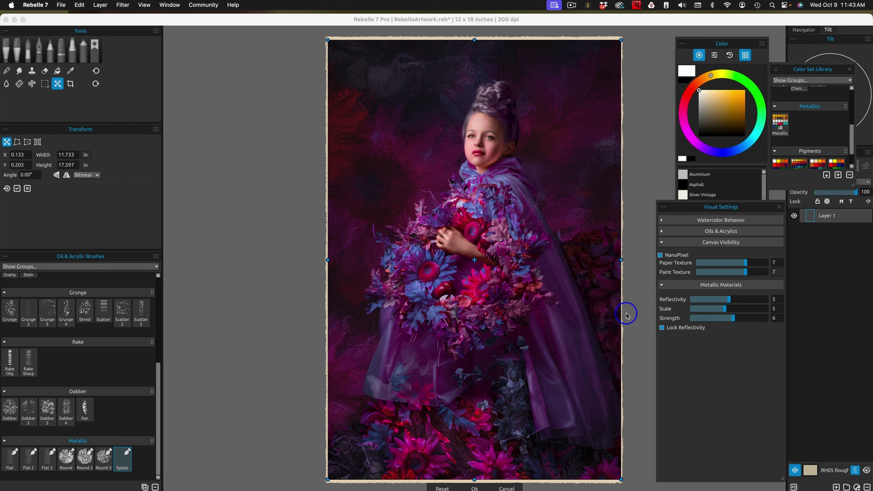
Shrink the portrait from its corners and center it, leaving a paper border.
drag(621, 40, 606, 61)
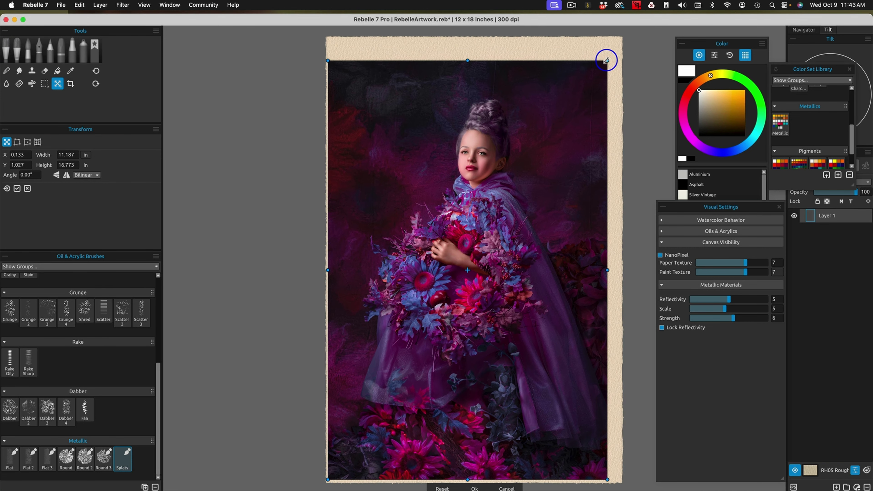
drag(327, 479, 348, 450)
drag(548, 179, 546, 182)
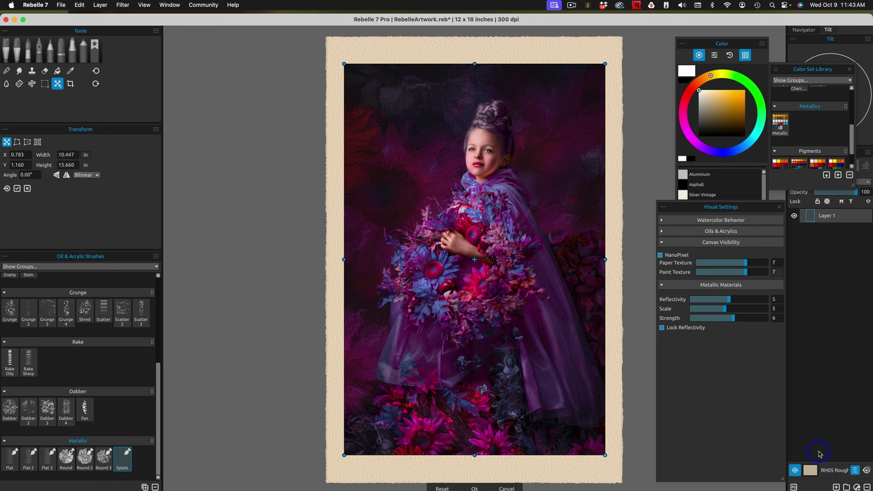
Make the paper colour black with a 125% texture scale.
click(811, 470)
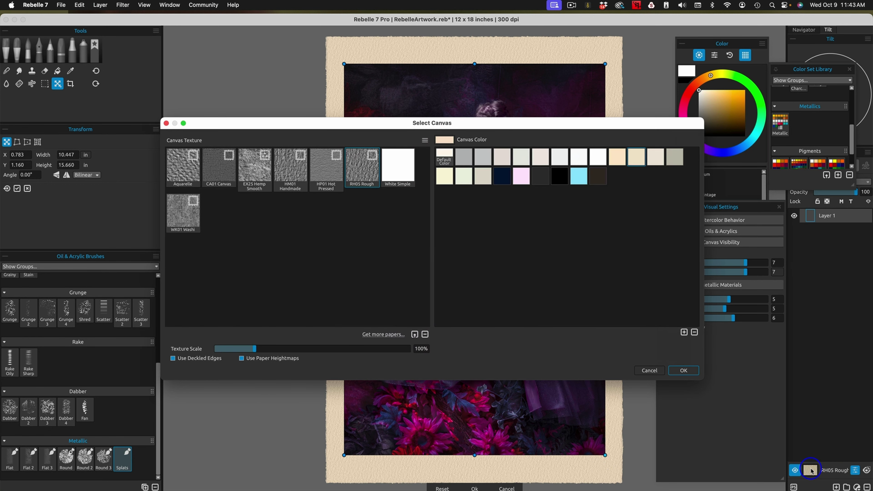
click(560, 176)
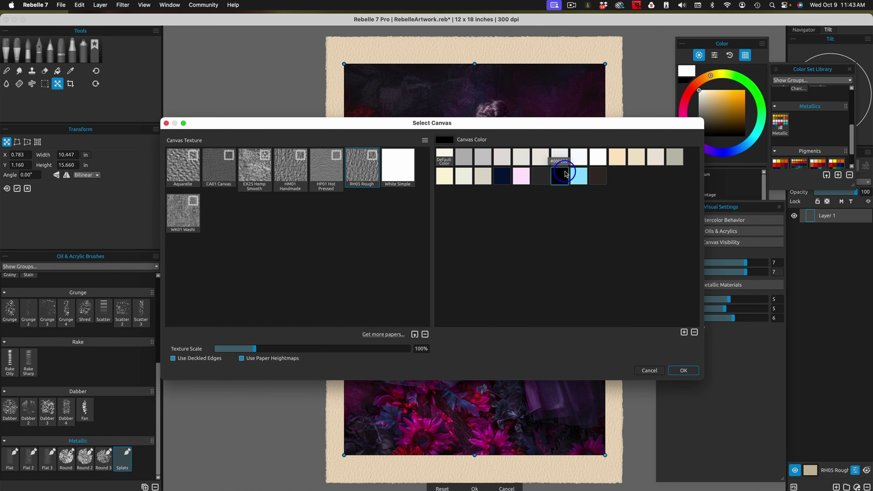
drag(255, 349, 266, 349)
click(682, 370)
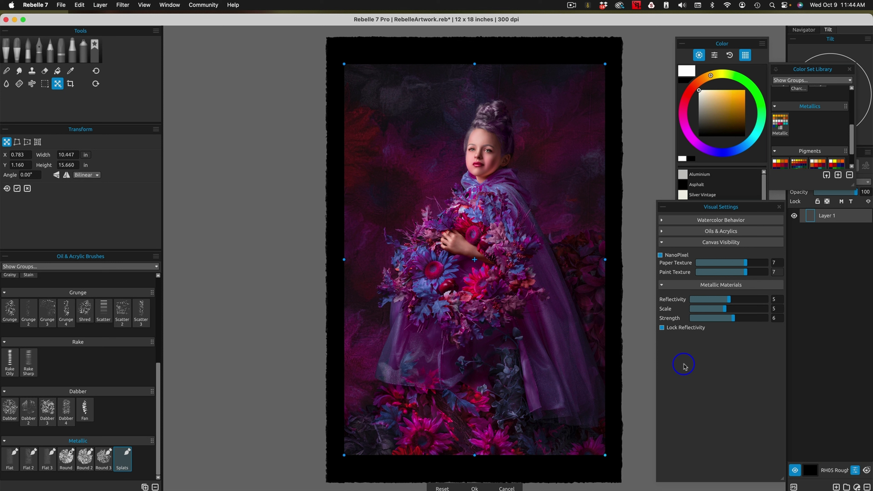
Add a white layer mask to Layer 1 and commit the photo's placement.
drag(528, 179, 485, 181)
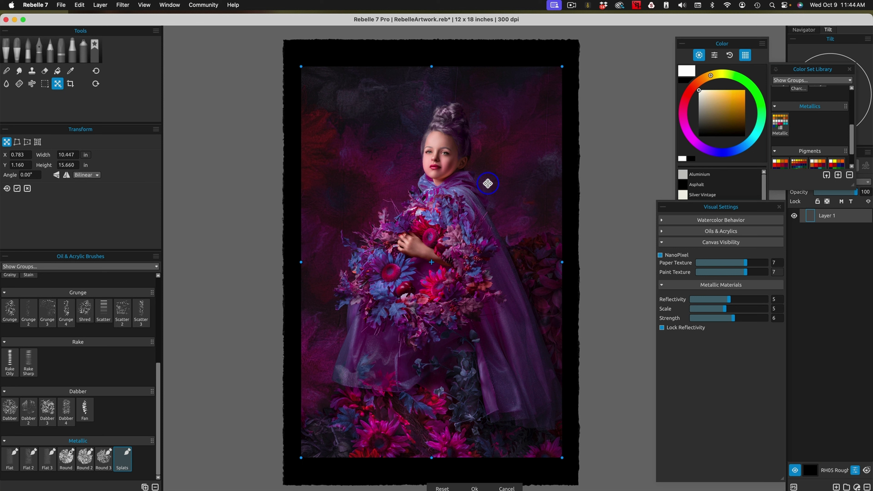
drag(721, 207, 708, 205)
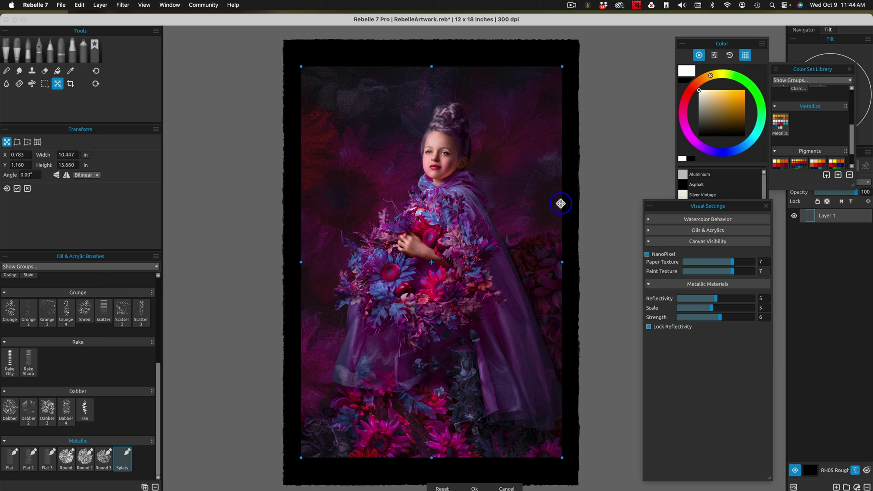
right_click(846, 216)
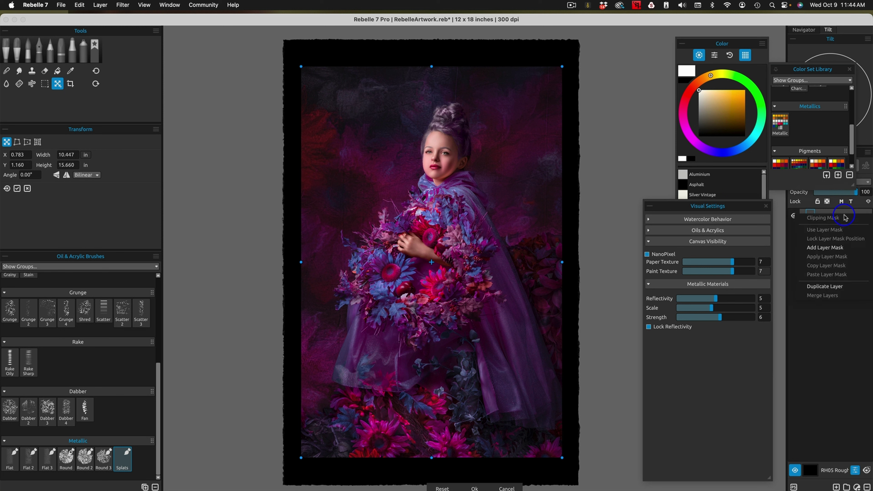
click(835, 250)
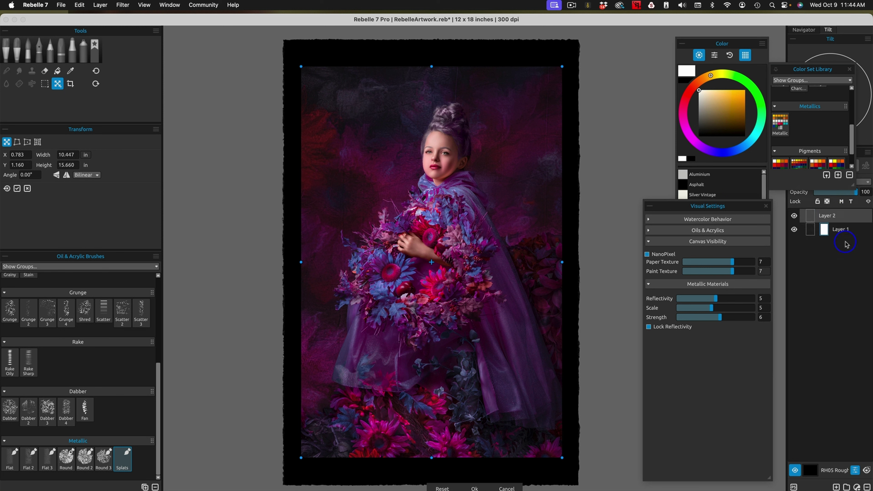
click(824, 229)
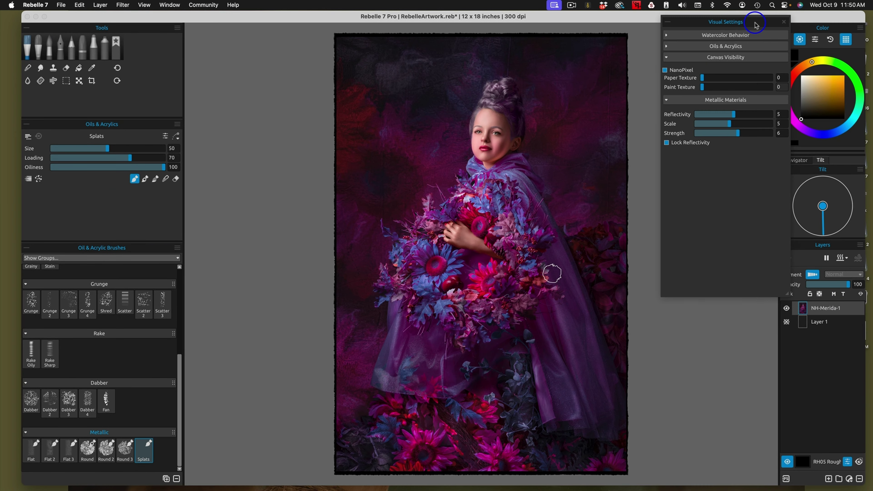
Raise canvas Paper Texture visibility to 4 and Paint Texture visibility to about 5.
drag(755, 23, 728, 49)
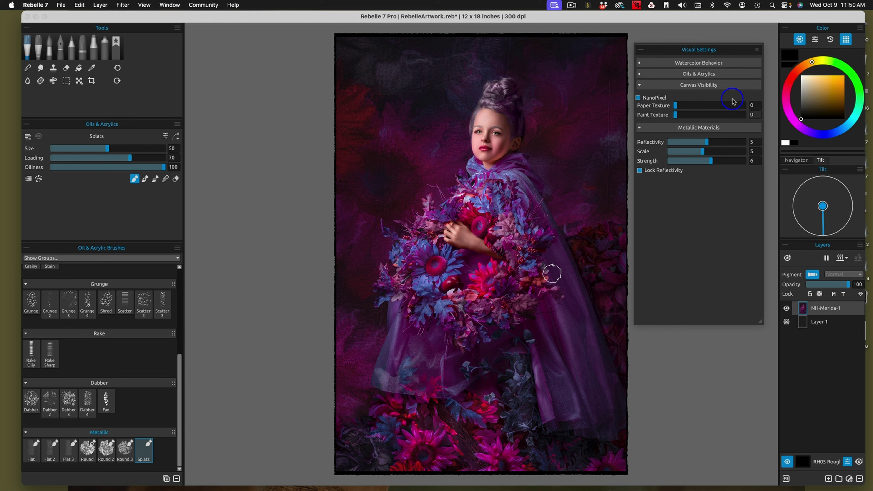
key(super+plus)
key(super+plus)
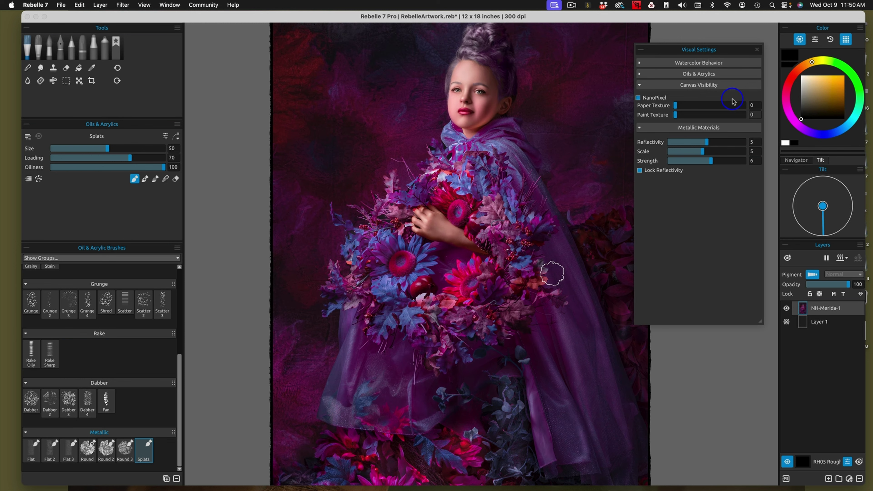
key(super+minus)
key(super+minus)
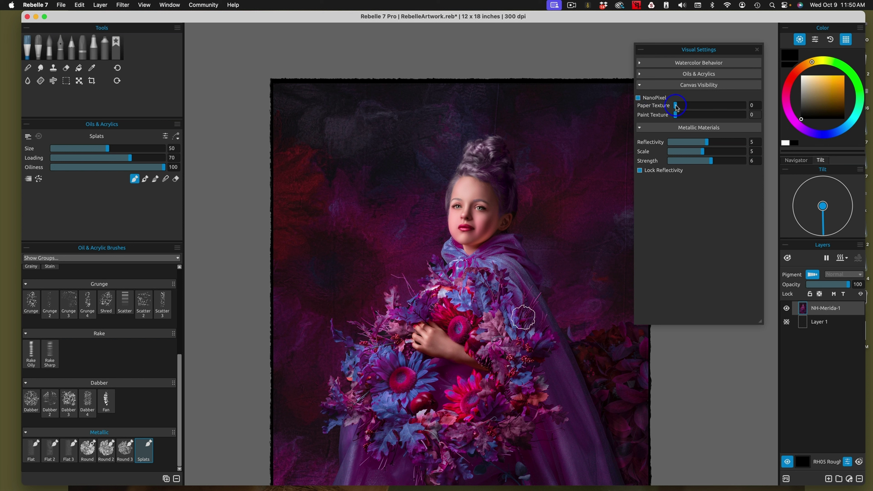
drag(676, 107, 691, 106)
drag(676, 115, 689, 115)
drag(691, 117, 711, 117)
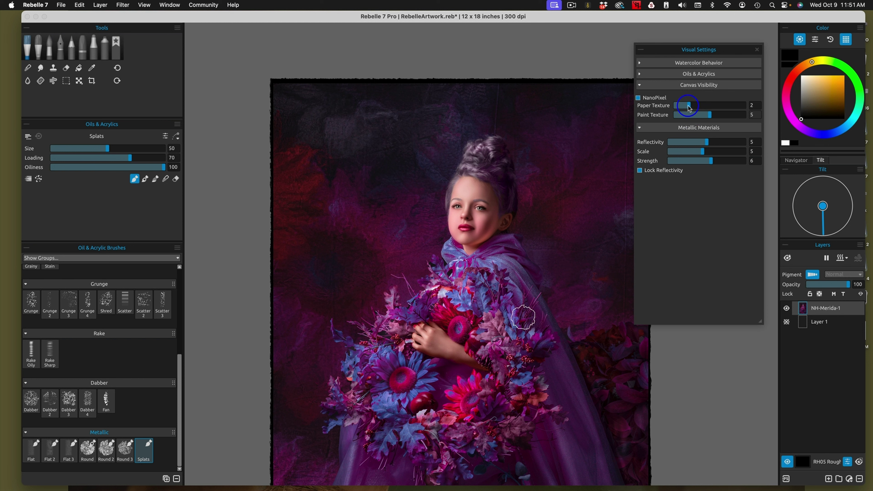
drag(688, 105, 703, 107)
Fine-tune Paint Texture visibility, settling it at 6.
key(super+plus)
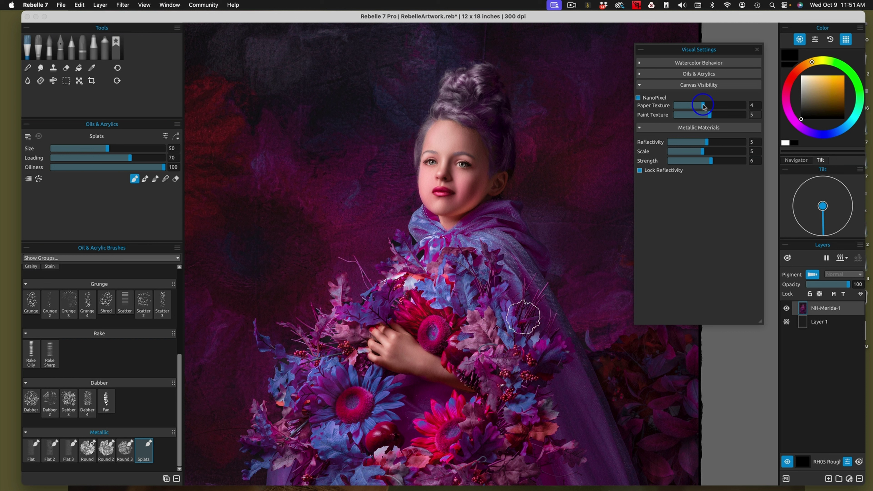
drag(722, 116, 715, 116)
key(XF86AudioMute)
drag(716, 116, 710, 116)
drag(710, 116, 759, 116)
click(752, 113)
text(2)
scroll(523, 317, down, 3)
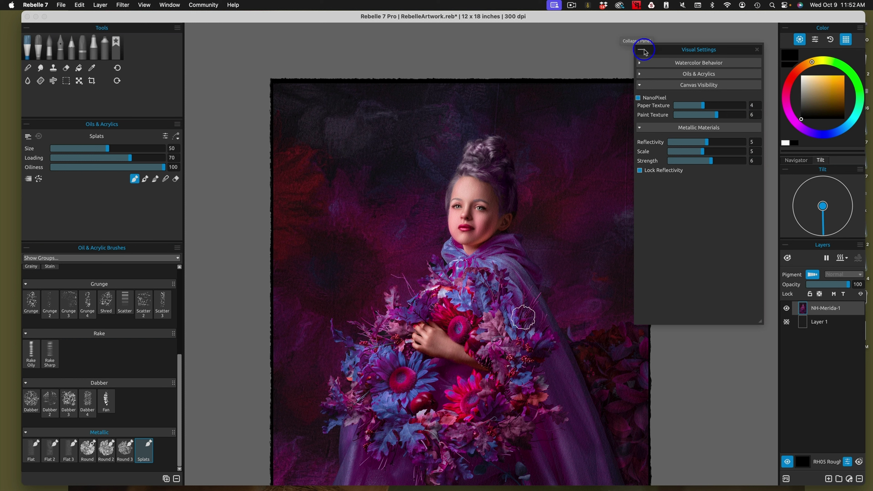
With Visual Settings closed, give the NH-Merida-1 photo layer a white layer mask.
click(753, 50)
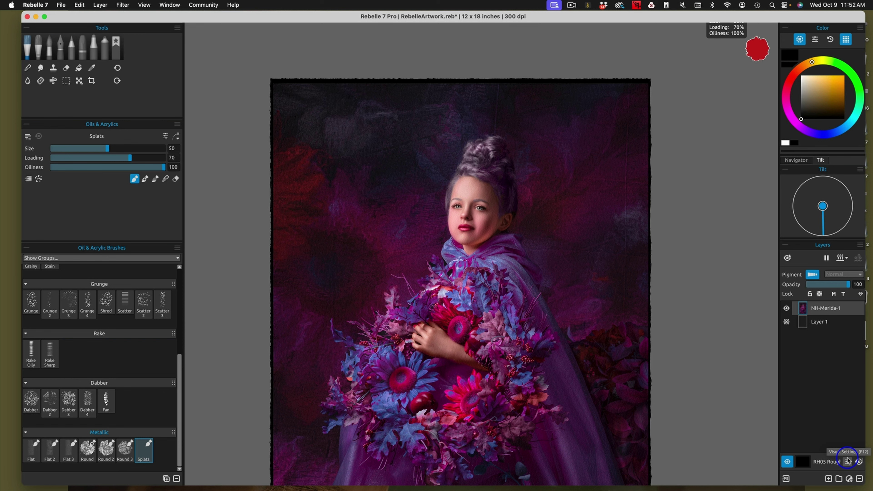
key(super+minus)
scroll(565, 256, down, 2)
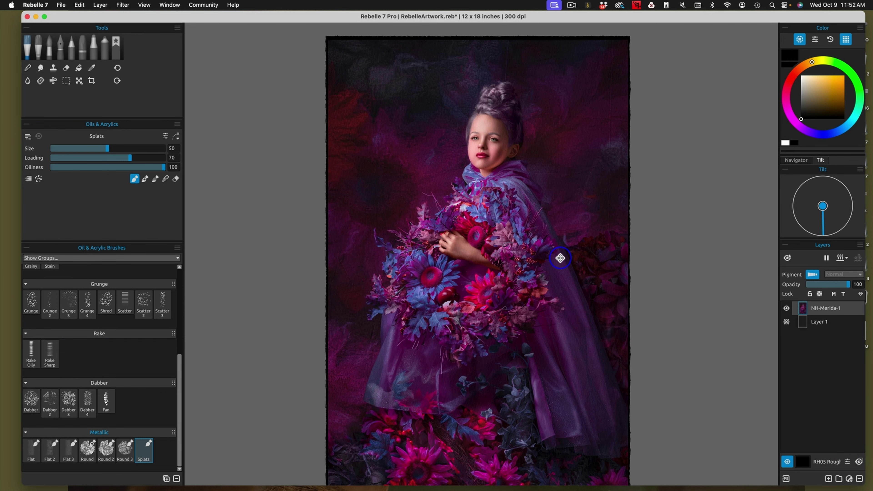
right_click(836, 310)
click(828, 344)
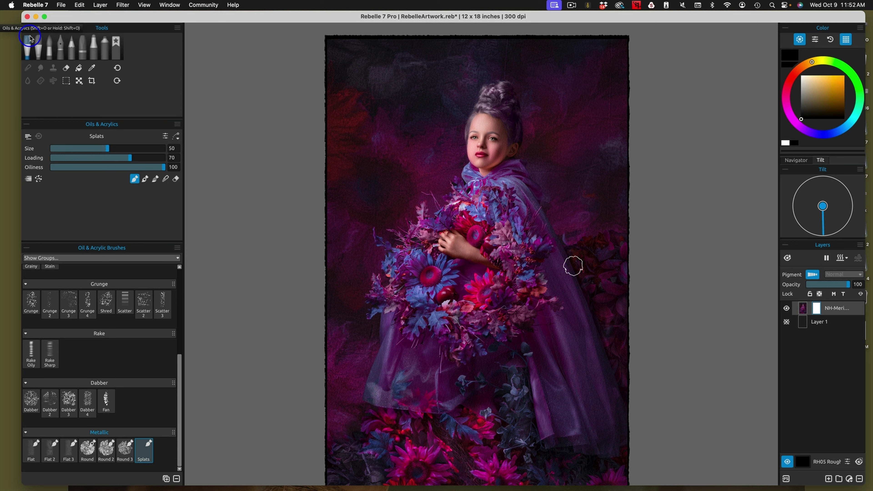
Pick the Dabber oil brush at size 90 and dab black into the top-right corner.
mouse_move(179, 364)
mouse_down()
mouse_move(181, 276)
mouse_move(167, 384)
mouse_up()
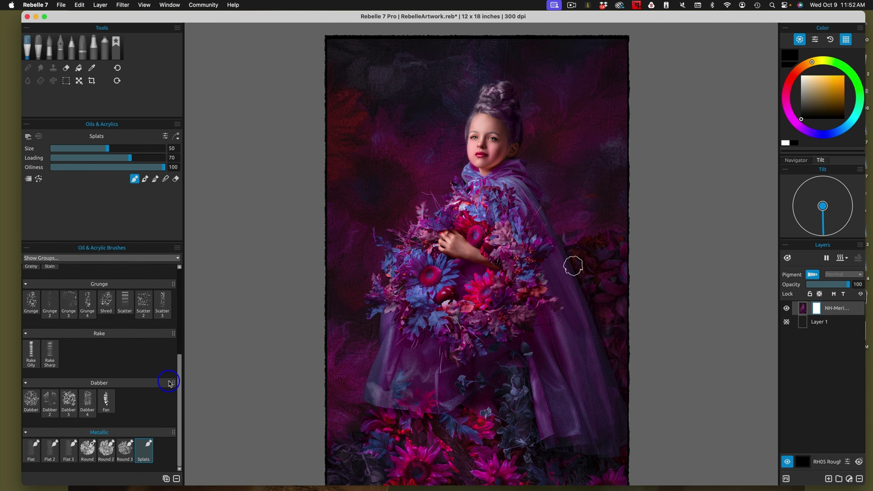
click(28, 398)
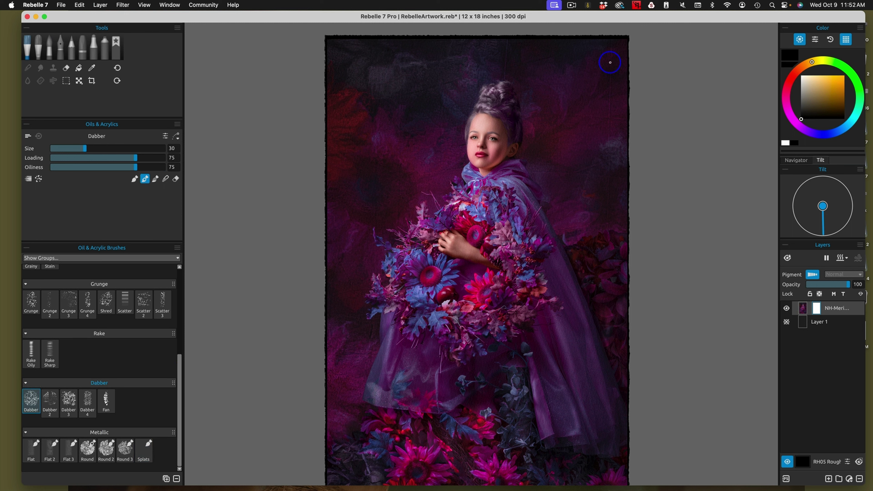
key(bracketright)
key(bracketright)
key(bracketright)
key(bracketright)
key(bracketright)
key(bracketright)
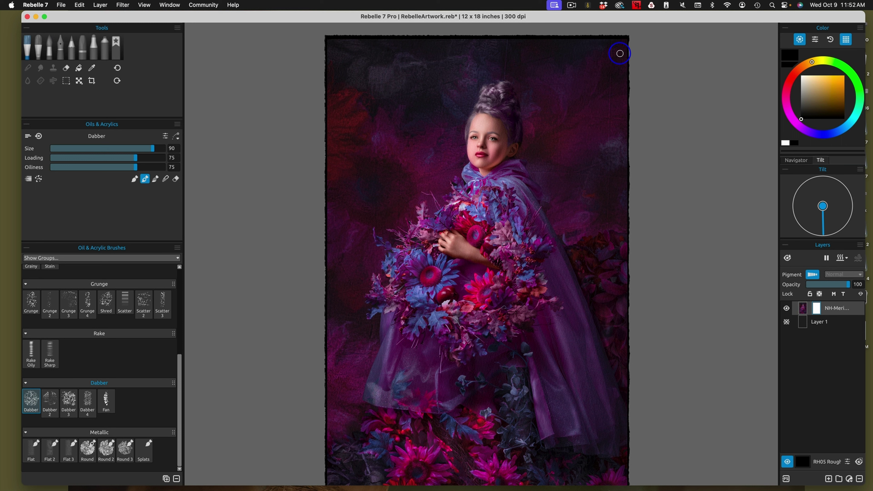
mouse_move(620, 53)
mouse_down()
mouse_move(642, 45)
mouse_move(606, 41)
mouse_move(591, 57)
mouse_move(620, 50)
mouse_move(615, 79)
mouse_move(627, 54)
mouse_move(621, 83)
mouse_move(620, 42)
mouse_move(612, 39)
mouse_move(600, 72)
mouse_move(629, 41)
mouse_move(594, 49)
mouse_move(634, 54)
mouse_move(624, 102)
mouse_up()
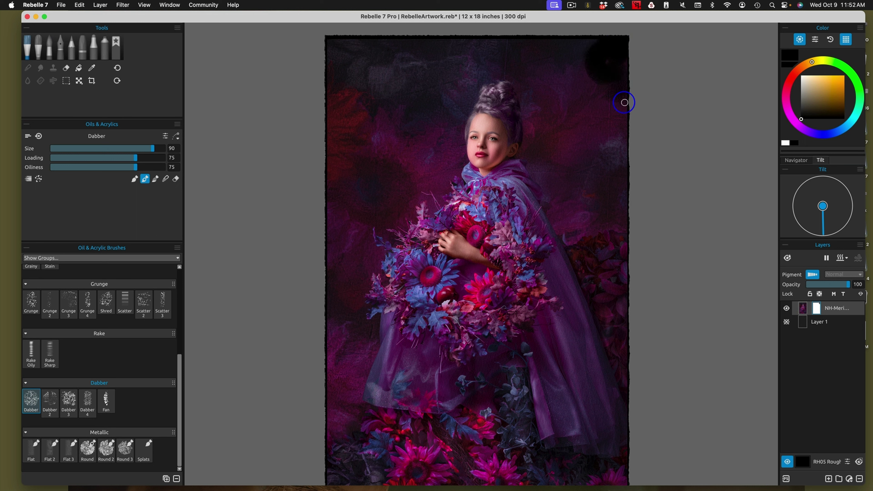
Lower the Dabber's loading, set size 100, and darken the band along the top edge.
mouse_move(135, 158)
mouse_down()
mouse_move(143, 156)
mouse_move(80, 160)
mouse_up()
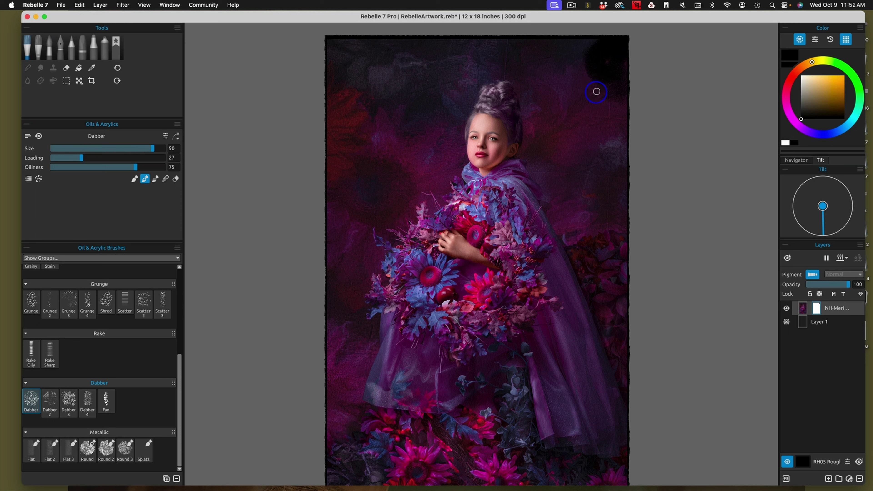
key(])
mouse_move(603, 33)
mouse_down()
mouse_move(585, 78)
mouse_move(627, 111)
mouse_move(635, 158)
mouse_move(622, 42)
mouse_move(597, 36)
mouse_up()
drag(527, 40, 336, 49)
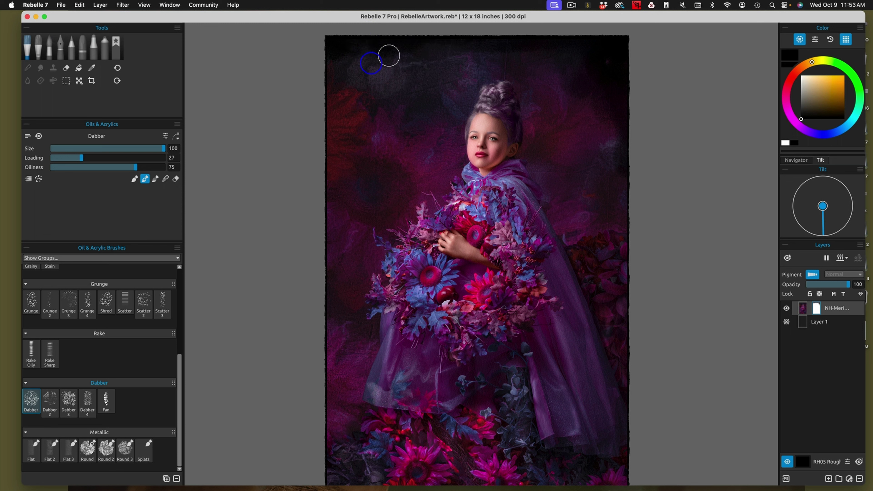
Dab black down the left and right edges toward the bottom-left corner.
mouse_move(387, 55)
mouse_down()
mouse_move(331, 88)
mouse_move(332, 131)
mouse_move(353, 94)
mouse_move(321, 117)
mouse_move(320, 153)
mouse_move(325, 121)
mouse_move(344, 117)
mouse_move(341, 170)
mouse_move(342, 122)
mouse_up()
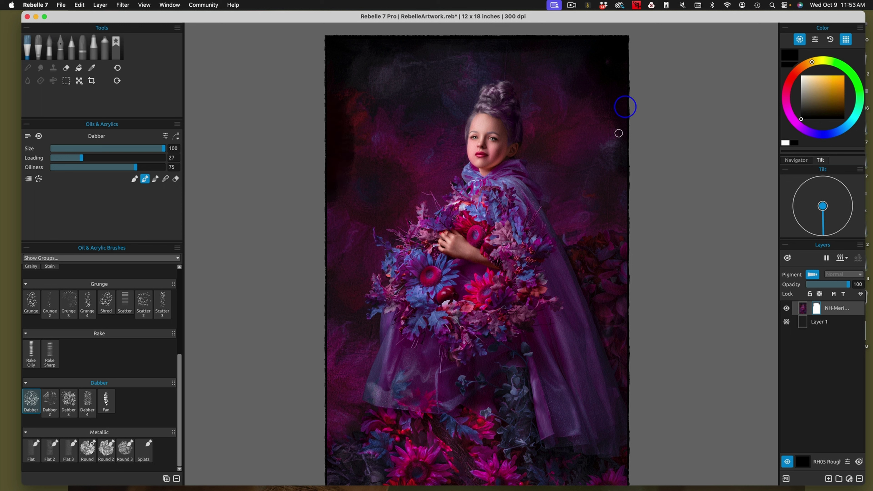
mouse_move(625, 107)
mouse_down()
mouse_move(635, 232)
mouse_move(616, 155)
mouse_up()
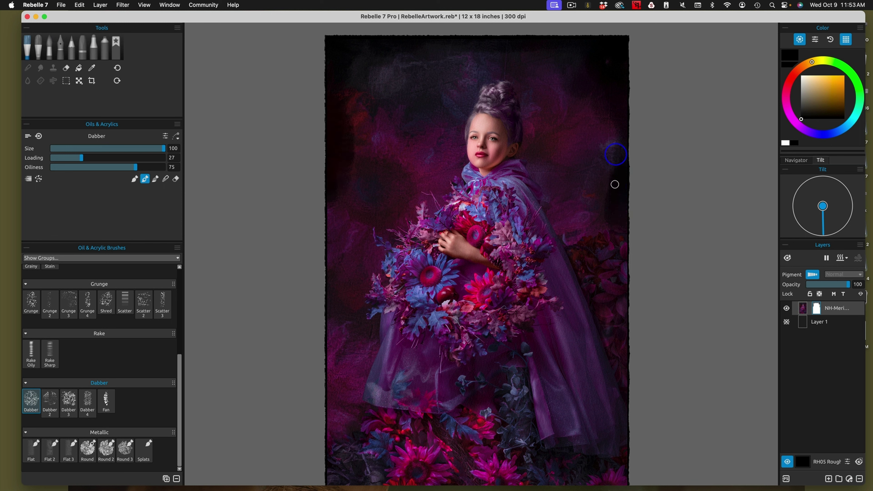
mouse_move(615, 184)
mouse_down()
mouse_move(613, 123)
mouse_move(624, 159)
mouse_move(634, 100)
mouse_move(616, 52)
mouse_up()
mouse_move(341, 171)
mouse_down()
mouse_move(322, 244)
mouse_move(326, 209)
mouse_move(325, 400)
mouse_move(321, 252)
mouse_up()
mouse_move(628, 227)
mouse_down()
mouse_move(630, 370)
mouse_move(624, 238)
mouse_up()
scroll(588, 254, down, 4)
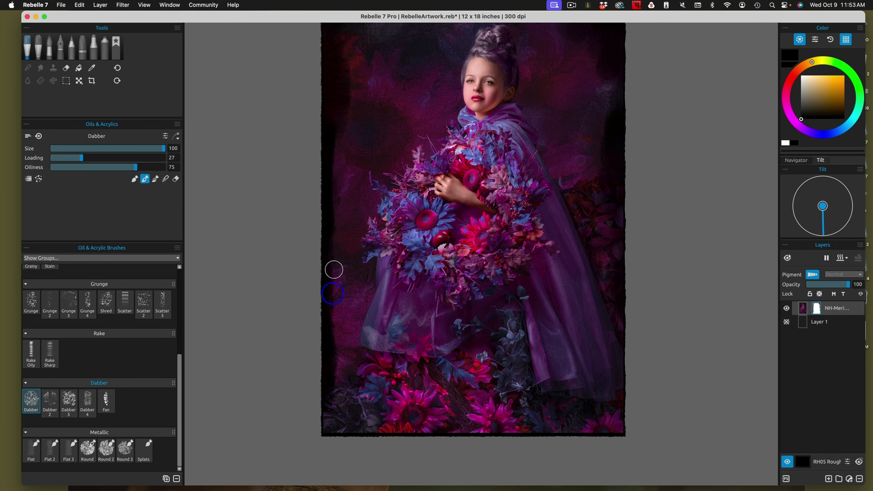
mouse_move(332, 294)
mouse_down()
mouse_move(337, 378)
mouse_move(324, 410)
mouse_move(341, 440)
mouse_move(351, 425)
mouse_move(392, 432)
mouse_move(346, 432)
mouse_move(446, 444)
mouse_move(392, 434)
mouse_move(599, 442)
mouse_move(557, 435)
mouse_move(660, 450)
mouse_move(614, 427)
mouse_move(594, 440)
mouse_move(518, 424)
mouse_move(448, 440)
mouse_move(470, 449)
mouse_move(543, 436)
mouse_move(469, 431)
mouse_move(535, 443)
mouse_move(414, 436)
mouse_move(625, 450)
mouse_move(507, 434)
mouse_move(617, 437)
mouse_move(630, 424)
mouse_move(623, 336)
mouse_move(636, 392)
mouse_move(626, 259)
mouse_up()
Drop loading to 13 and scrub dark paint over the right edge and leaves.
mouse_move(444, 432)
mouse_down()
mouse_move(337, 433)
mouse_move(488, 445)
mouse_move(313, 432)
mouse_move(326, 373)
mouse_move(314, 242)
mouse_move(318, 259)
mouse_move(322, 82)
mouse_up()
drag(74, 157, 65, 156)
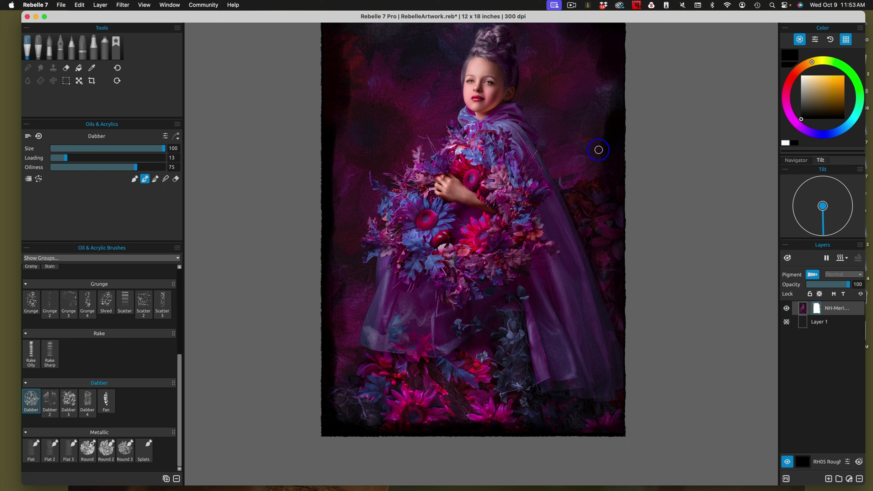
mouse_move(614, 141)
mouse_down()
mouse_move(598, 111)
mouse_move(593, 132)
mouse_move(617, 85)
mouse_move(606, 130)
mouse_move(594, 125)
mouse_move(574, 64)
mouse_move(599, 119)
mouse_move(598, 187)
mouse_move(627, 238)
mouse_move(630, 263)
mouse_move(606, 246)
mouse_move(593, 203)
mouse_move(604, 234)
mouse_up()
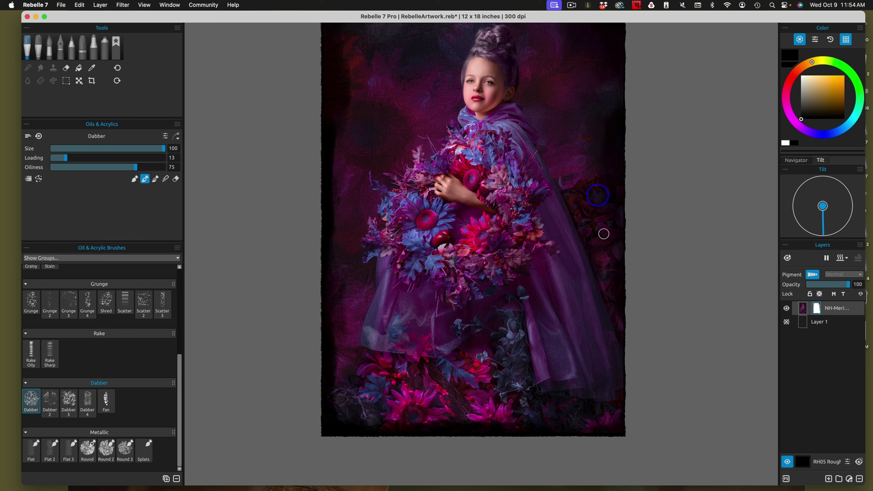
mouse_move(584, 160)
mouse_down()
mouse_move(585, 127)
mouse_move(604, 128)
mouse_up()
mouse_move(611, 288)
mouse_down()
mouse_move(626, 338)
mouse_move(614, 232)
mouse_move(617, 419)
mouse_move(585, 418)
mouse_move(629, 423)
mouse_move(579, 420)
mouse_move(641, 424)
mouse_move(543, 427)
mouse_move(510, 401)
mouse_move(508, 352)
mouse_move(524, 422)
mouse_move(503, 400)
mouse_move(478, 421)
mouse_move(528, 420)
mouse_move(469, 398)
mouse_move(500, 443)
mouse_move(450, 404)
mouse_move(456, 423)
mouse_move(427, 416)
mouse_move(428, 427)
mouse_move(418, 404)
mouse_move(457, 448)
mouse_move(431, 383)
mouse_move(432, 408)
mouse_move(393, 405)
mouse_move(415, 439)
mouse_move(392, 396)
mouse_move(395, 415)
mouse_move(370, 423)
mouse_move(353, 411)
mouse_move(329, 350)
mouse_move(379, 428)
mouse_move(339, 374)
mouse_move(378, 398)
mouse_up()
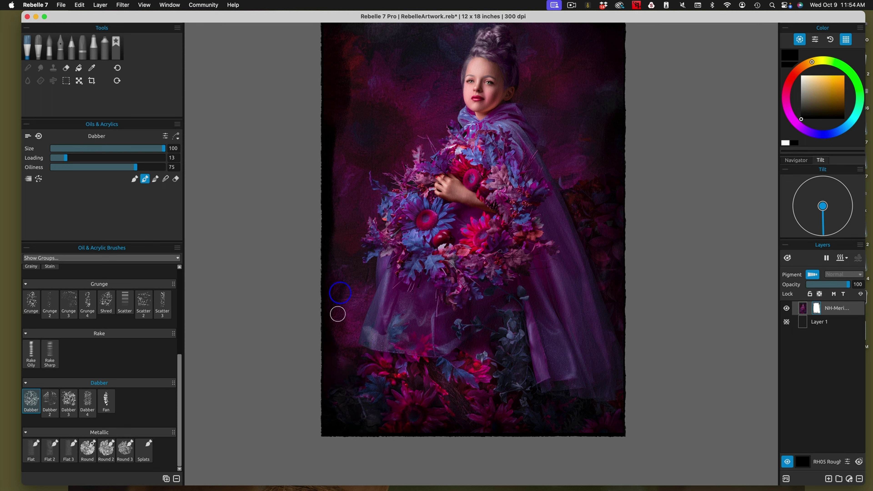
Deepen the lower-left background down to the bottom edge and up the left side.
mouse_move(338, 314)
mouse_down()
mouse_move(353, 302)
mouse_move(334, 292)
mouse_move(351, 333)
mouse_up()
mouse_move(350, 294)
mouse_down()
mouse_move(342, 362)
mouse_move(325, 300)
mouse_move(383, 425)
mouse_move(431, 446)
mouse_up()
drag(457, 233, 498, 279)
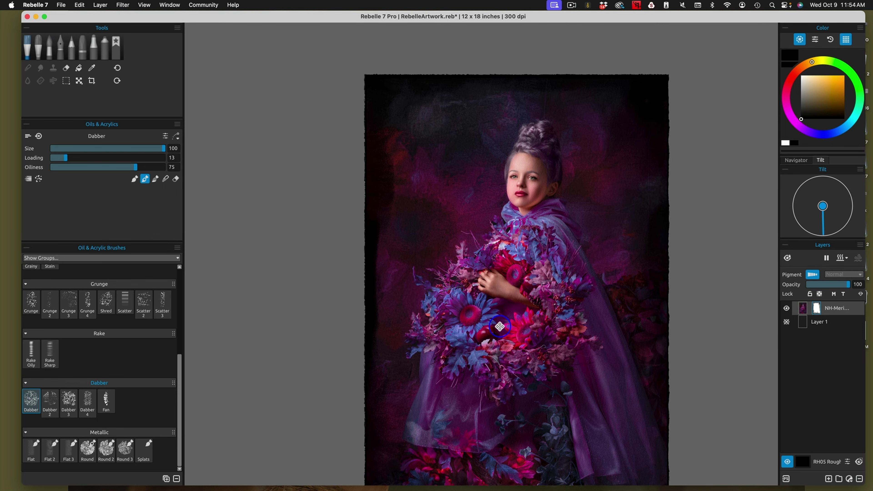
mouse_move(383, 253)
mouse_down()
mouse_move(402, 204)
mouse_move(389, 227)
mouse_move(401, 122)
mouse_up()
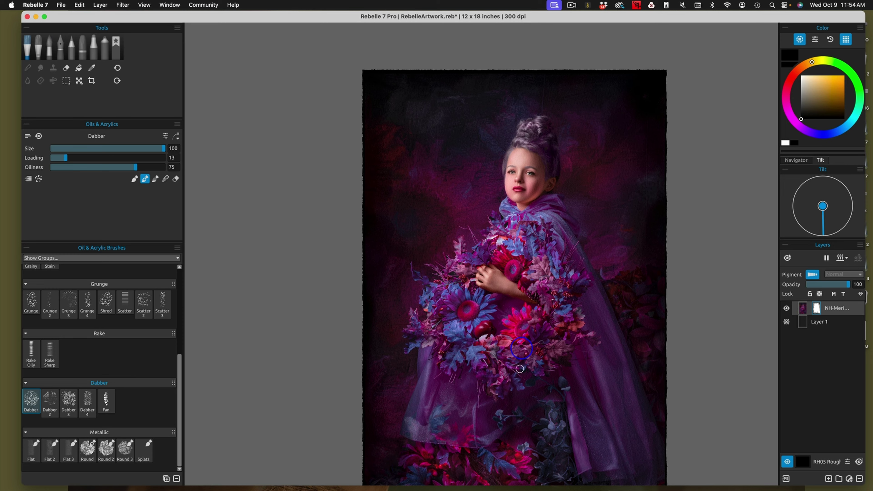
scroll(519, 369, down, 5)
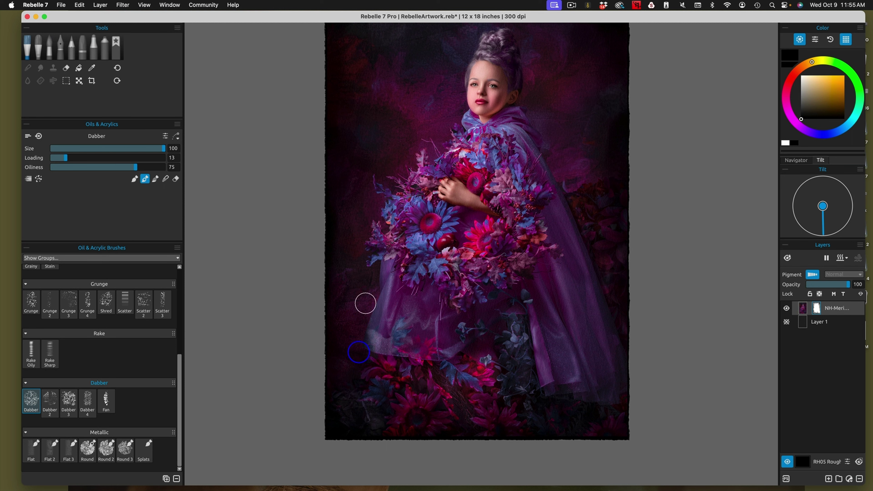
mouse_move(530, 189)
mouse_down()
mouse_move(532, 234)
mouse_move(533, 222)
mouse_up()
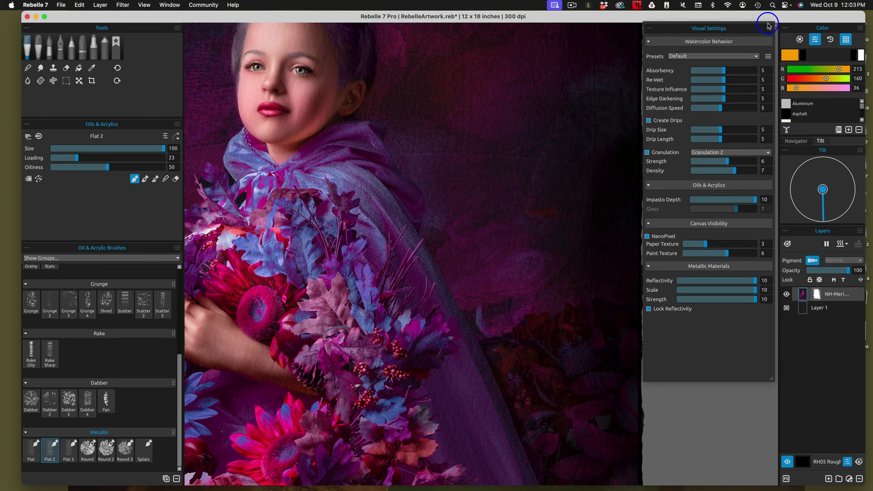
Collapse Visual Settings and create an empty Layer 2 above the NH-Merida-1 layer.
click(649, 28)
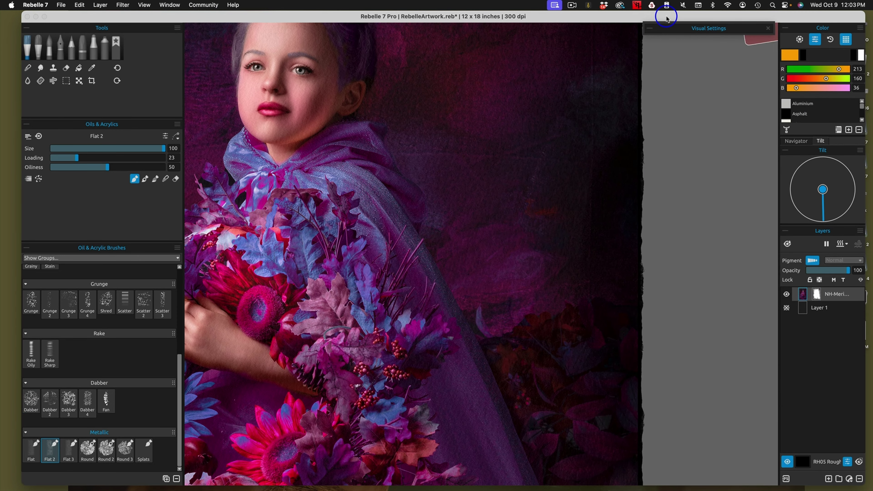
key(super+0)
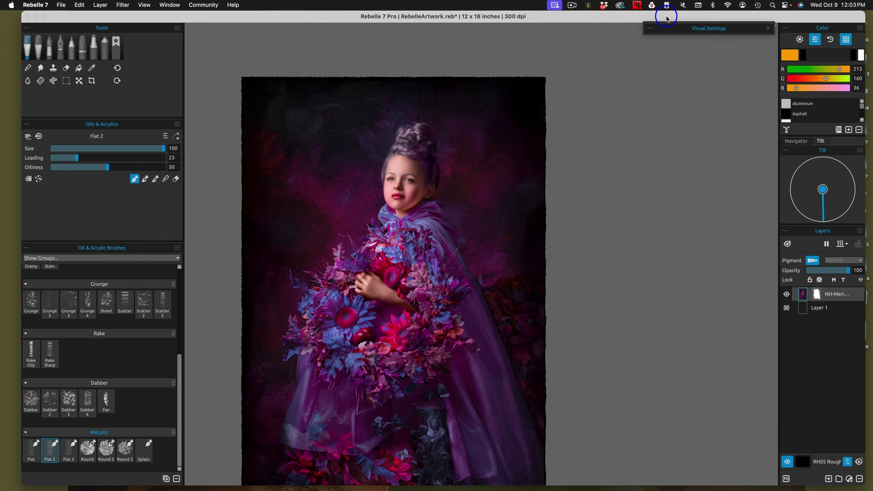
drag(510, 260, 565, 220)
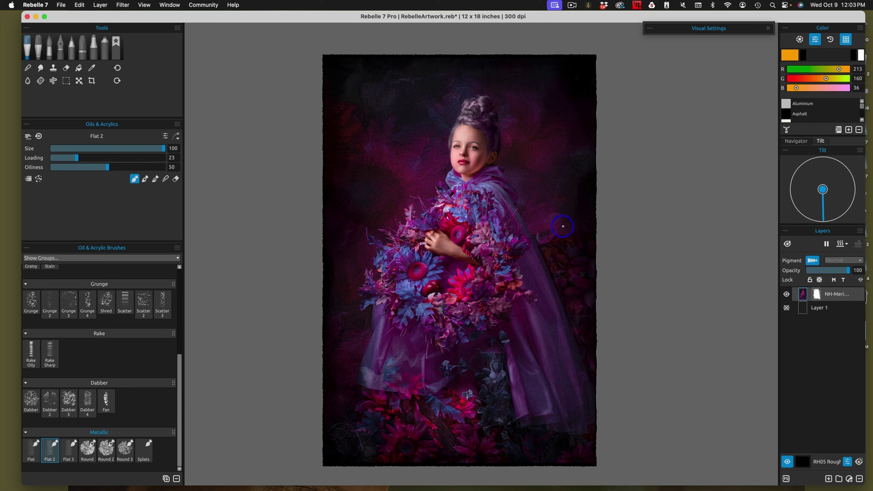
click(828, 479)
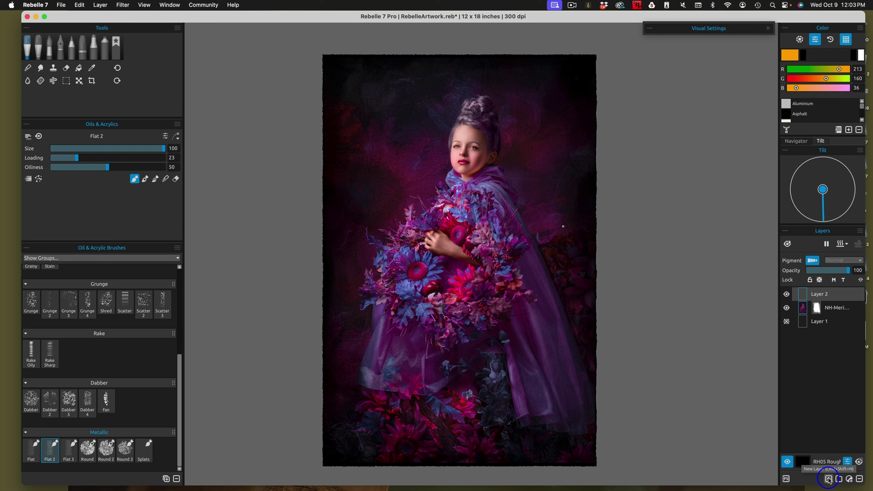
Load the Bristle watercolor brush at 48 opacity with magenta sampled from the flowers.
click(50, 40)
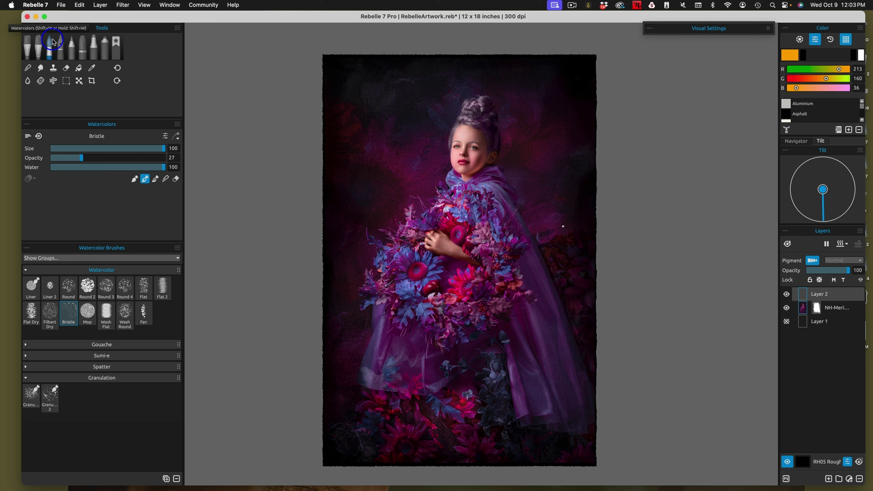
drag(83, 157, 107, 158)
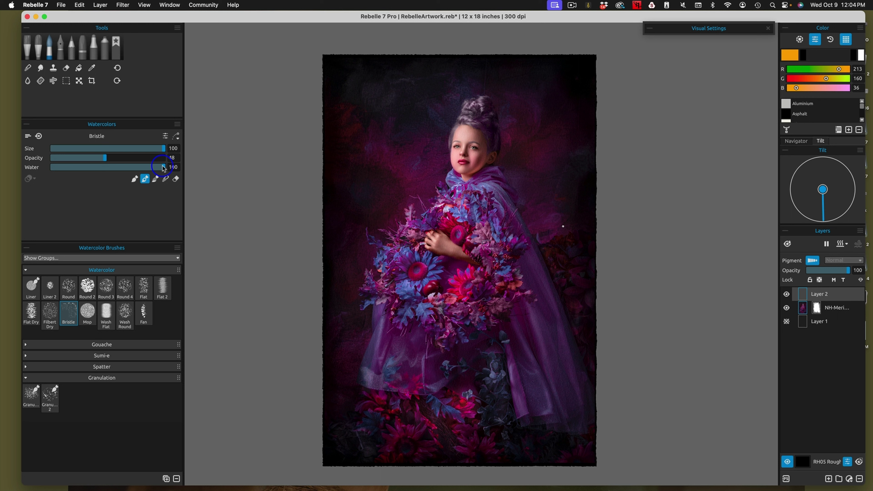
key(i)
drag(563, 227, 445, 218)
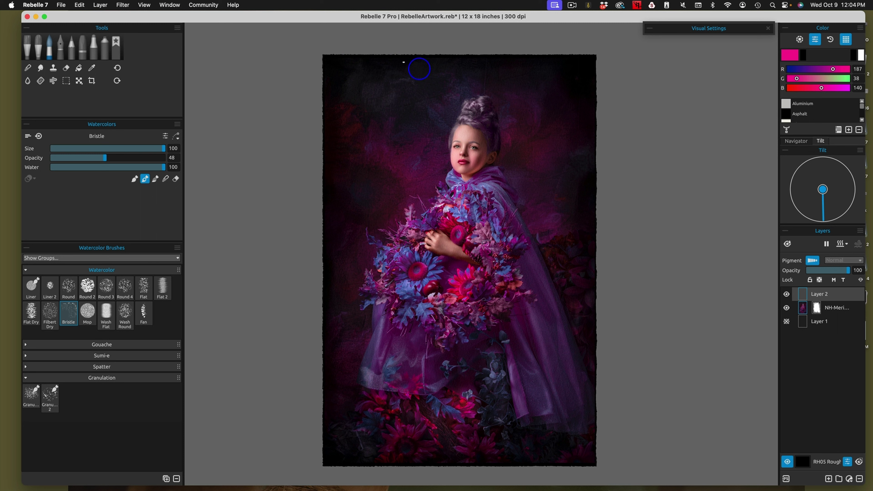
Paint magenta strokes along the top-left edge and tilt the canvas so they drip.
mouse_move(425, 63)
mouse_down()
mouse_move(340, 74)
mouse_move(327, 88)
mouse_move(327, 60)
mouse_move(330, 127)
mouse_up()
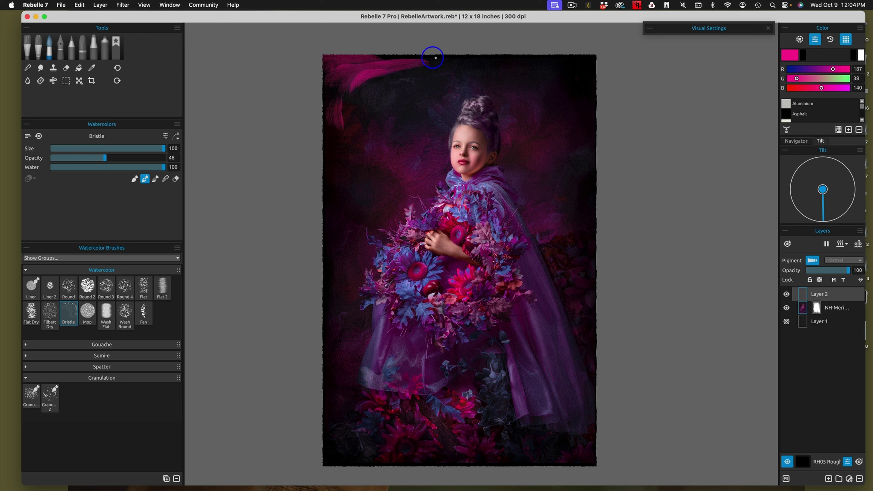
mouse_move(430, 57)
mouse_down()
mouse_move(483, 58)
mouse_move(428, 63)
mouse_up()
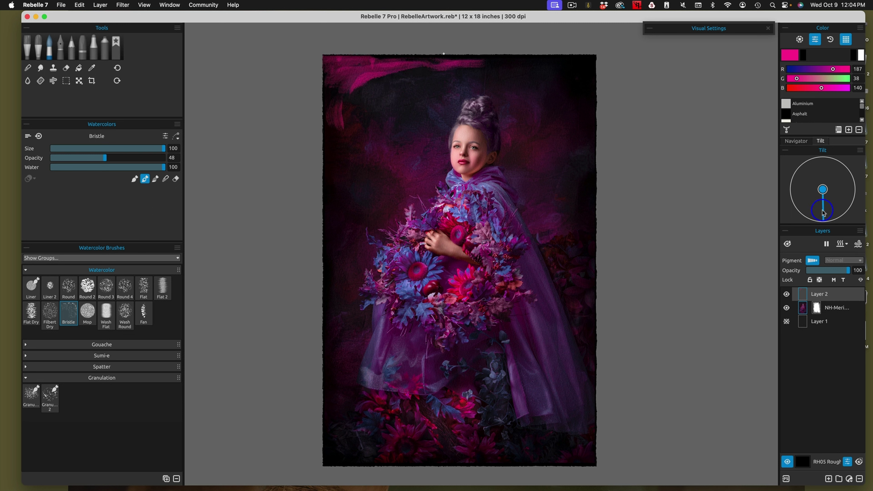
drag(824, 214, 825, 204)
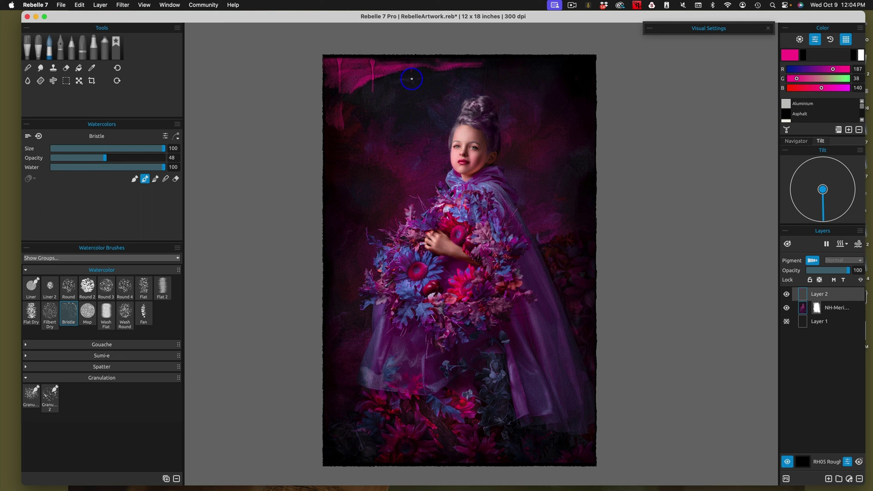
Dry Layer 2 and lower its opacity to 39 so the drips turn subtle.
click(842, 244)
click(830, 280)
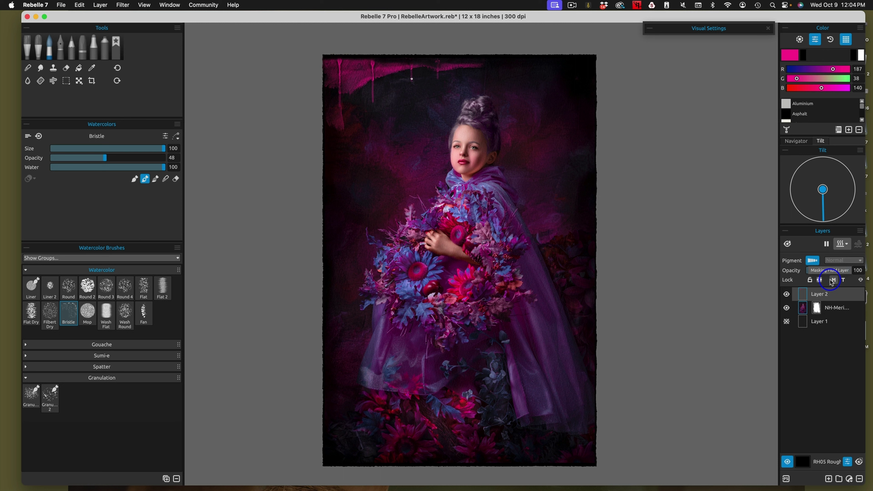
drag(830, 271, 828, 273)
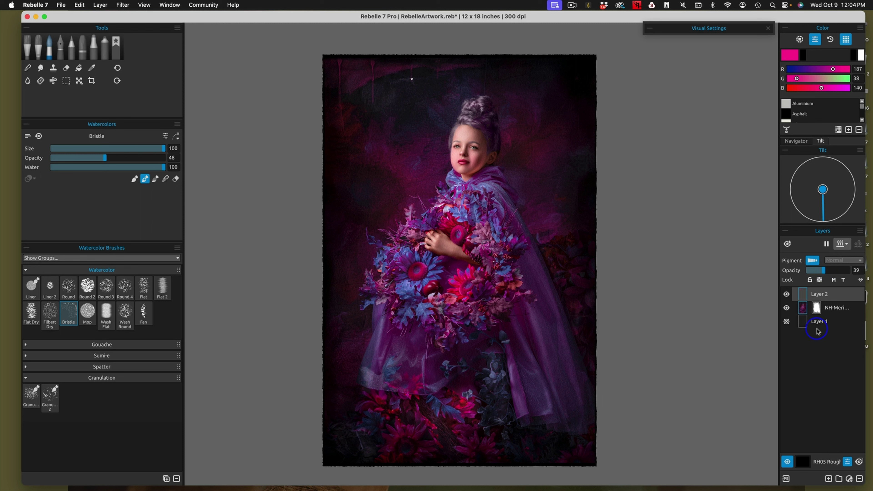
On a new Layer 3, paint a magenta wash across the top, then expand Visual Settings.
click(828, 479)
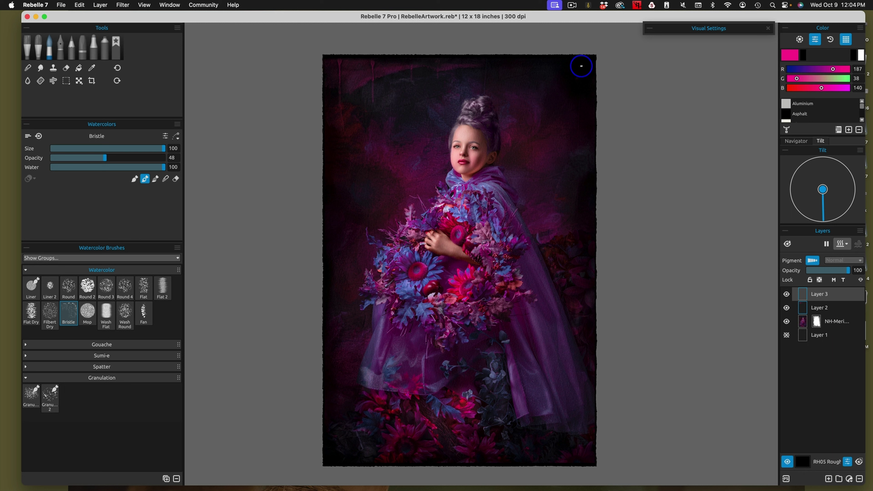
mouse_move(581, 66)
mouse_down()
mouse_move(516, 59)
mouse_move(614, 85)
mouse_move(540, 61)
mouse_move(589, 90)
mouse_move(484, 60)
mouse_move(421, 65)
mouse_move(563, 59)
mouse_move(625, 80)
mouse_move(590, 58)
mouse_move(606, 124)
mouse_move(554, 69)
mouse_move(460, 56)
mouse_move(372, 66)
mouse_move(388, 81)
mouse_move(398, 53)
mouse_move(299, 86)
mouse_up()
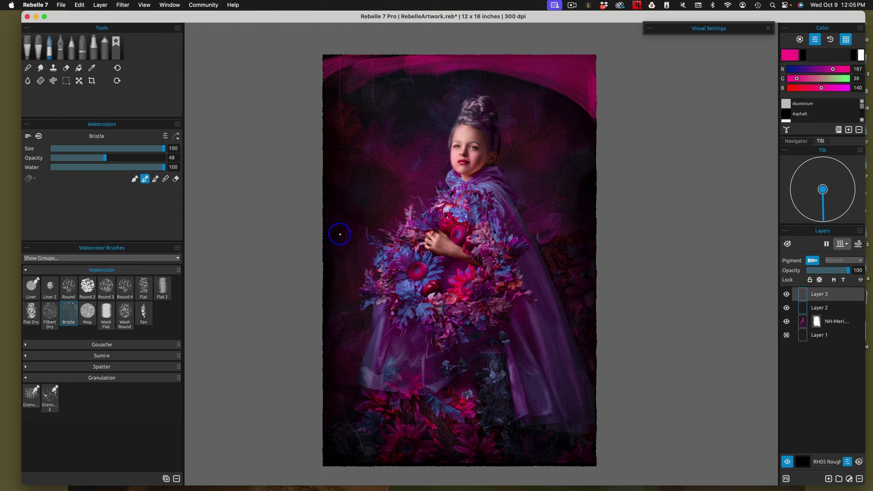
click(847, 462)
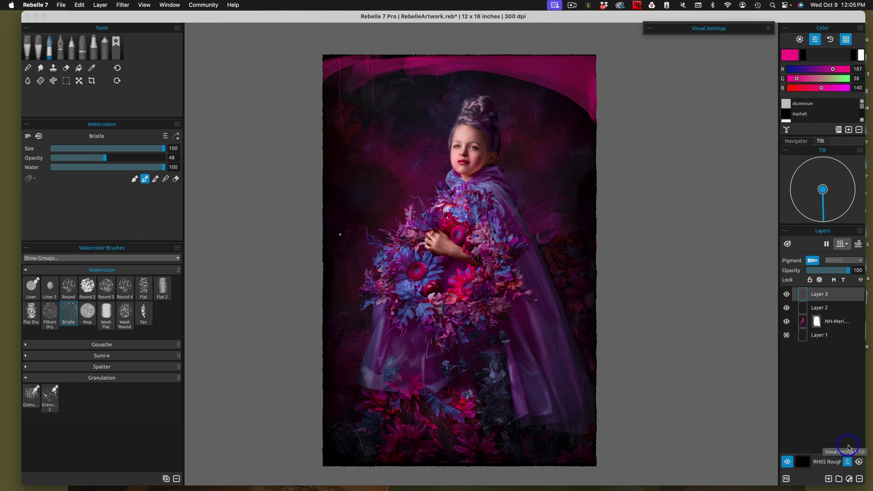
click(671, 31)
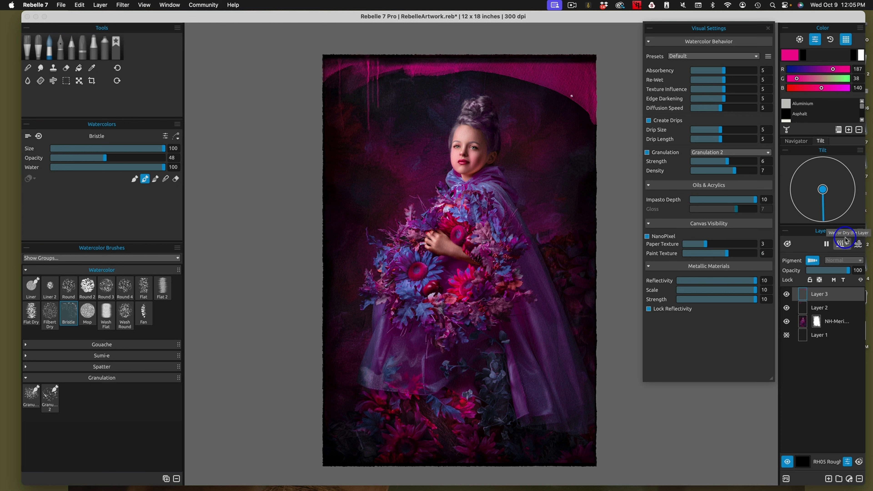
Wet Layer 3 so the magenta wash flows, and lower Edge Darkening from 5 to 2.
click(843, 244)
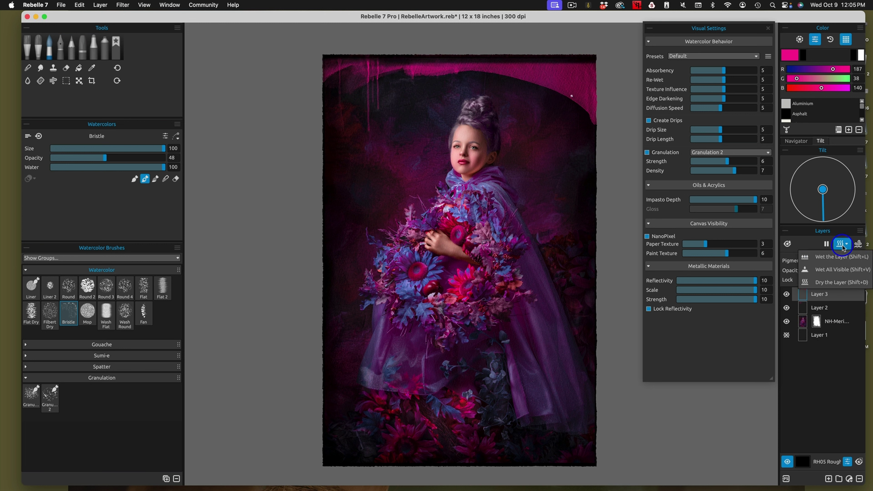
click(836, 257)
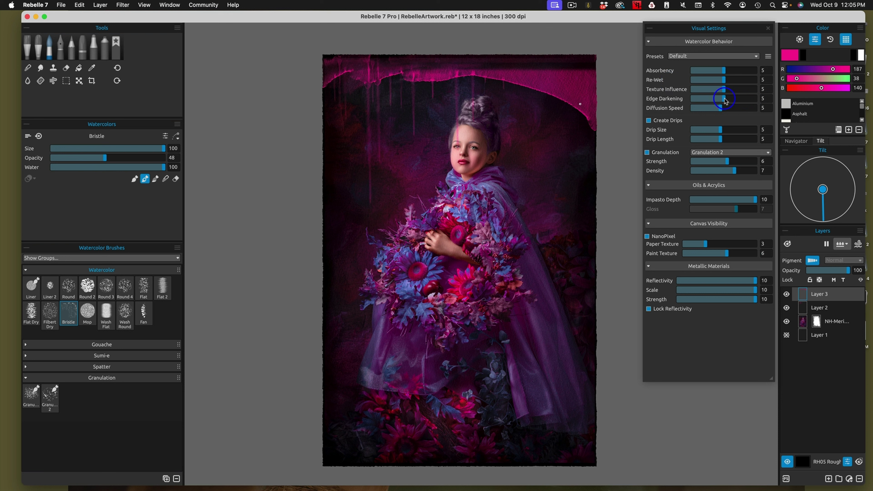
drag(724, 98, 703, 101)
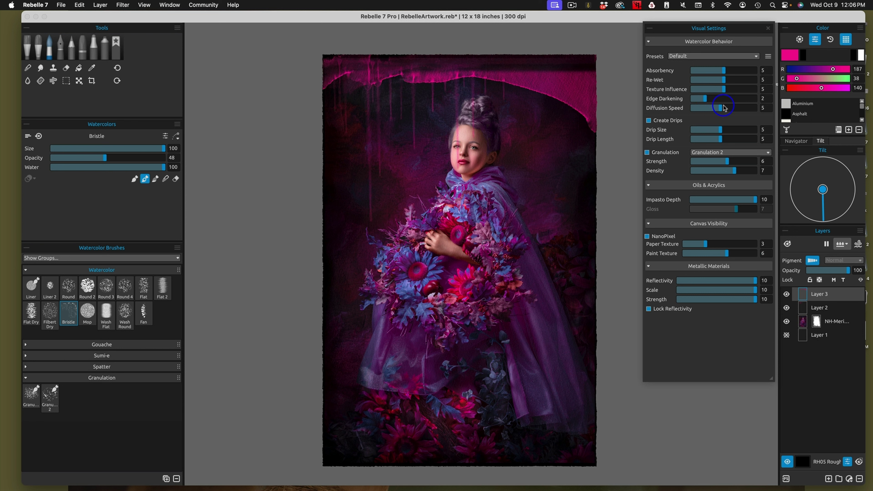
Dry Layer 3 and bring its opacity back to the full 100.
click(842, 244)
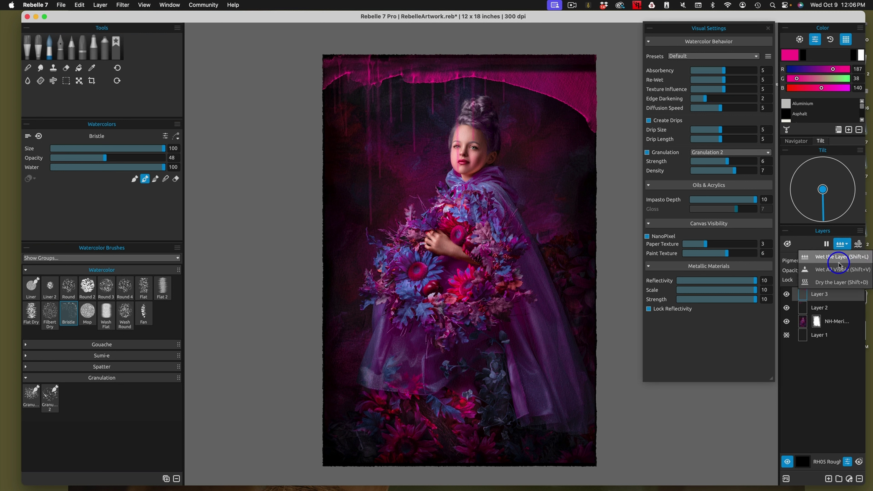
click(831, 283)
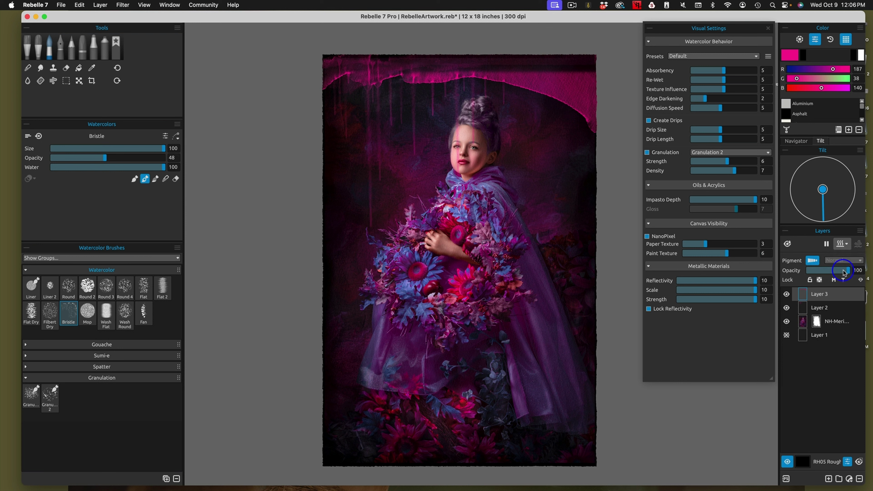
drag(830, 274, 871, 271)
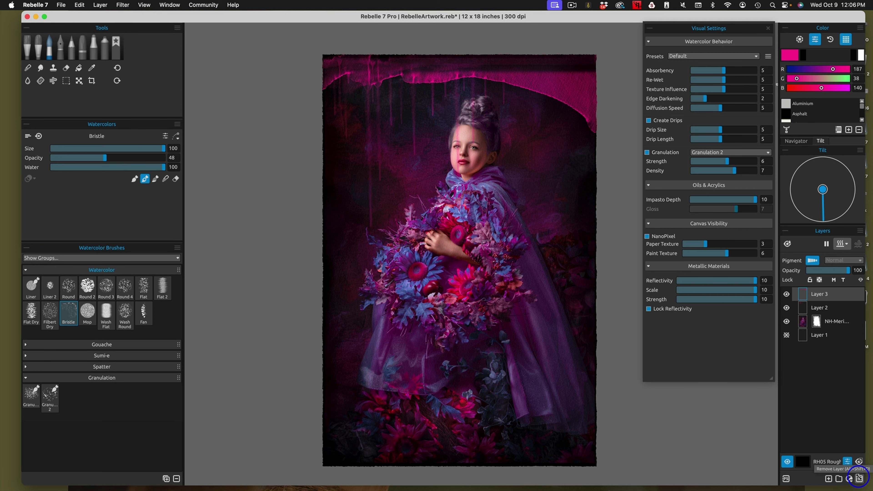
Delete magenta Layers 3 and 2, then add a fresh empty layer above the photo.
key(super+equal)
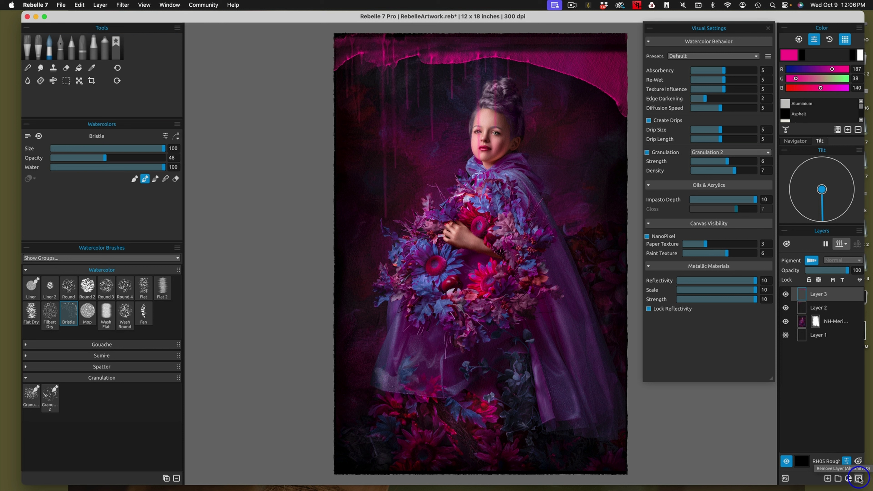
click(859, 479)
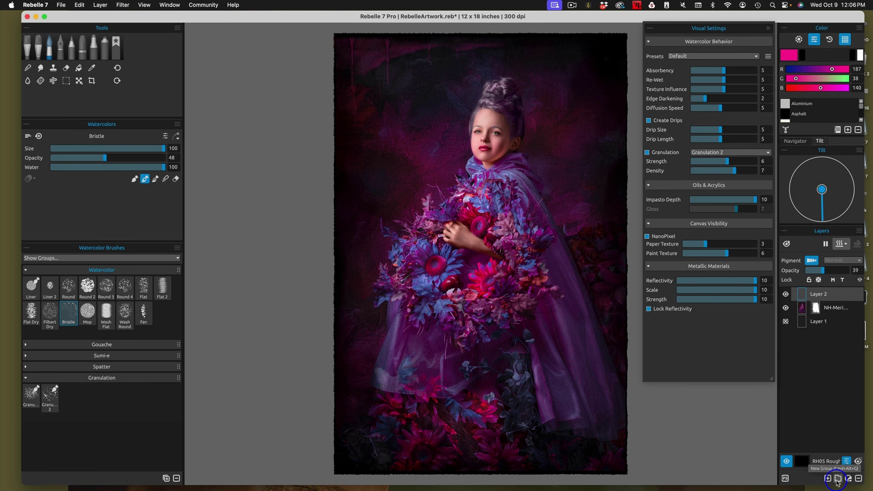
click(859, 477)
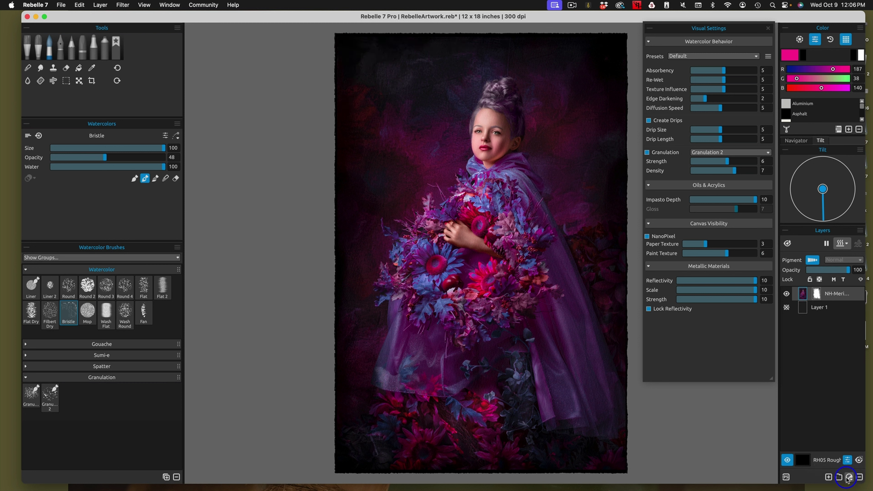
click(828, 477)
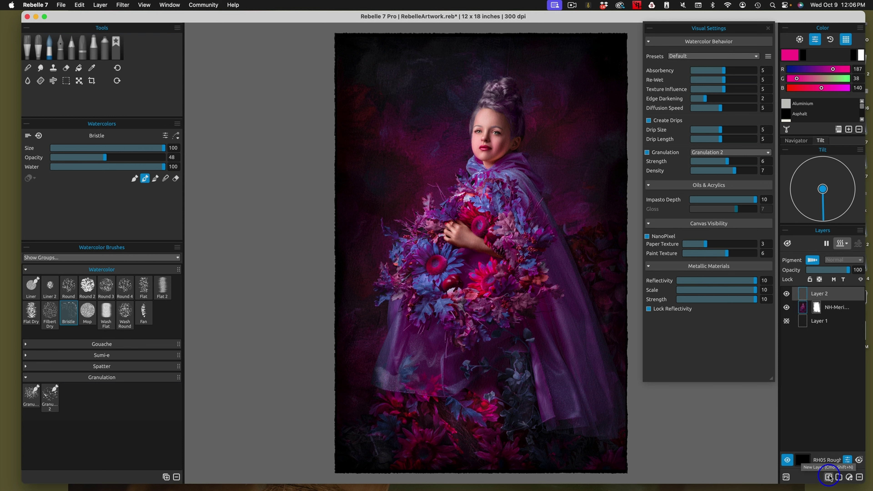
Set Drip Size and Drip Length to 2 in Visual Settings.
click(711, 129)
mouse_move(712, 129)
mouse_down()
mouse_move(700, 131)
mouse_move(713, 140)
mouse_move(701, 142)
mouse_up()
click(767, 139)
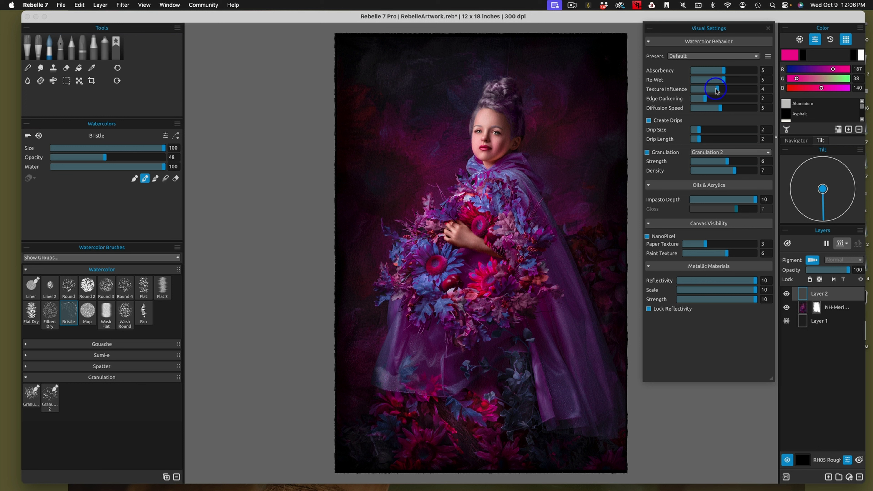
Begin a magenta watercolor wash in the portrait's top-right corner on Layer 2.
scroll(768, 97, down, 1)
click(616, 31)
mouse_move(615, 31)
mouse_down()
mouse_move(632, 77)
mouse_move(603, 51)
mouse_move(629, 34)
mouse_move(608, 67)
mouse_move(626, 55)
mouse_move(605, 39)
mouse_move(578, 48)
mouse_move(616, 43)
mouse_move(613, 35)
mouse_move(638, 55)
mouse_move(606, 33)
mouse_move(588, 37)
mouse_move(601, 41)
mouse_move(597, 31)
mouse_move(596, 55)
mouse_move(596, 36)
mouse_move(585, 44)
mouse_move(617, 68)
mouse_move(615, 31)
mouse_move(622, 56)
mouse_move(626, 42)
mouse_move(586, 31)
mouse_move(623, 61)
mouse_up()
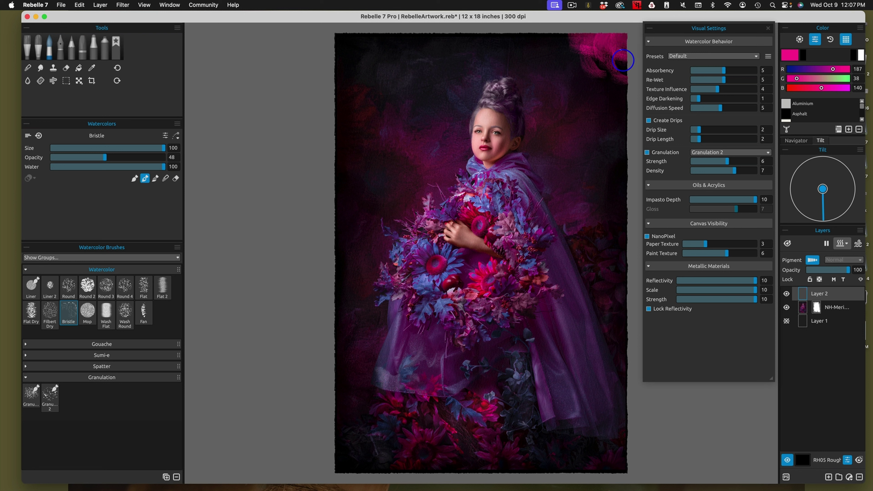
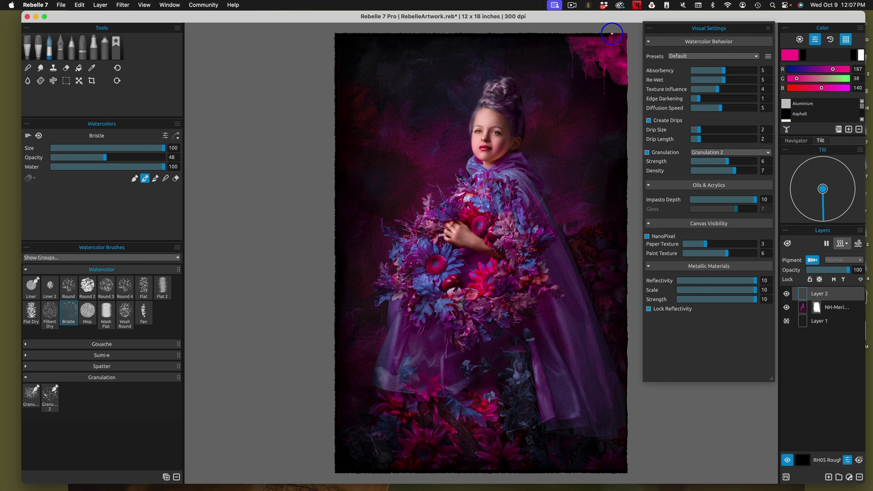
Brush more magenta along the top-right edge, dry it, and set Layer 2's opacity to 60.
mouse_move(612, 34)
mouse_down()
mouse_move(567, 40)
mouse_move(616, 45)
mouse_move(603, 39)
mouse_up()
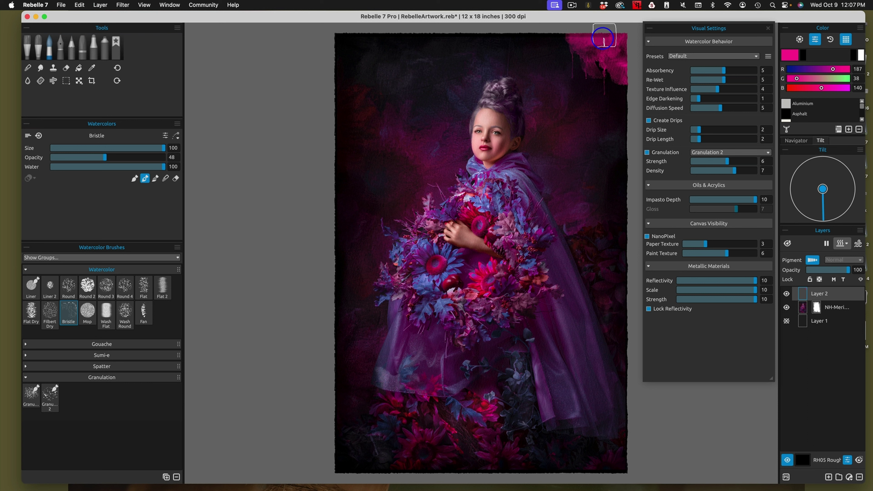
click(840, 243)
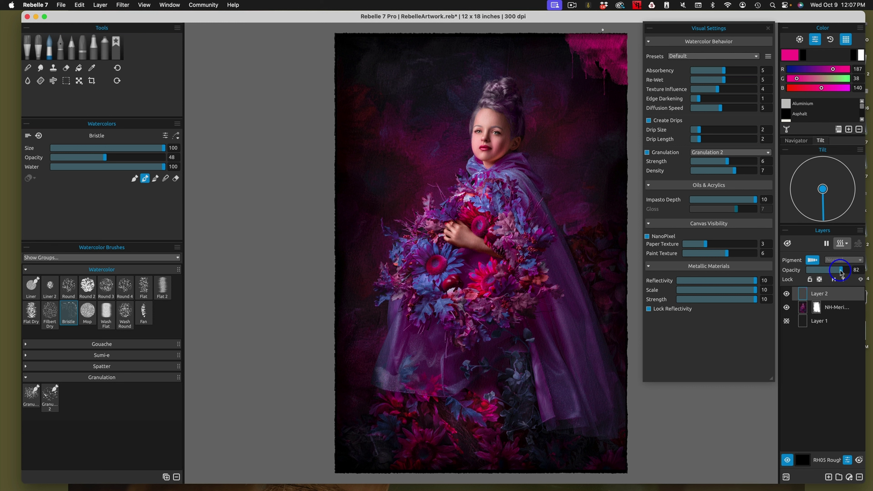
drag(841, 272, 834, 271)
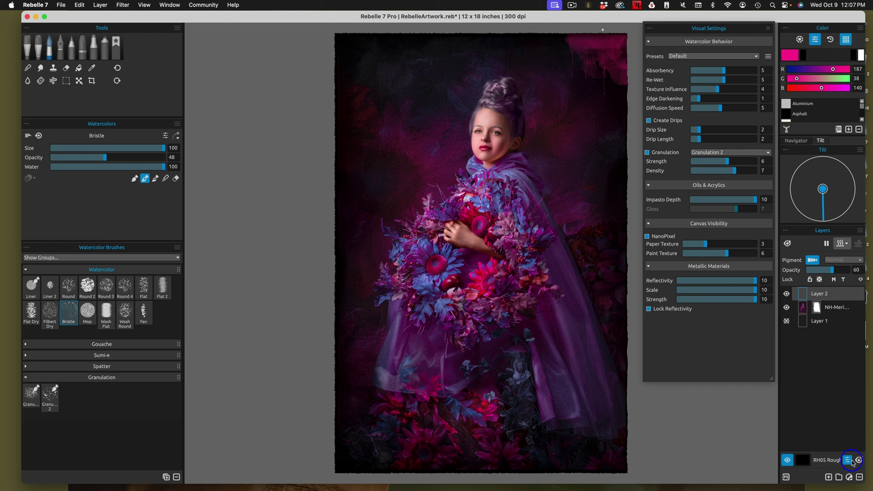
On a new Layer 3, brush a dark, dull blue wash with drips along the top-left edge.
click(830, 478)
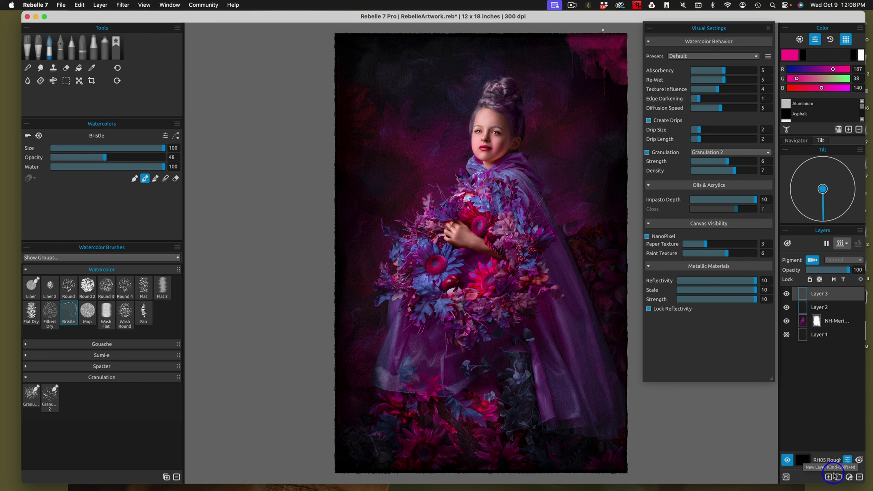
alt+click(501, 192)
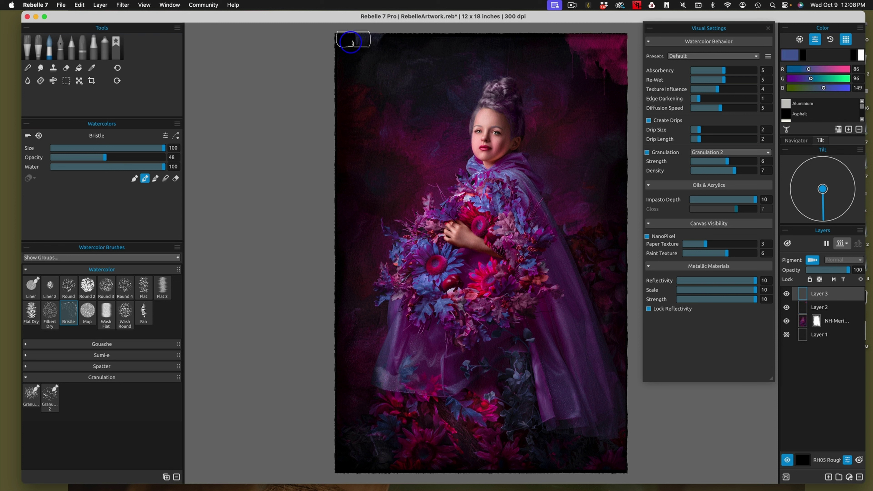
mouse_move(338, 61)
mouse_down()
mouse_move(412, 42)
mouse_move(346, 38)
mouse_move(355, 56)
mouse_move(349, 39)
mouse_move(421, 26)
mouse_move(409, 37)
mouse_move(418, 28)
mouse_move(327, 43)
mouse_move(344, 31)
mouse_move(389, 35)
mouse_up()
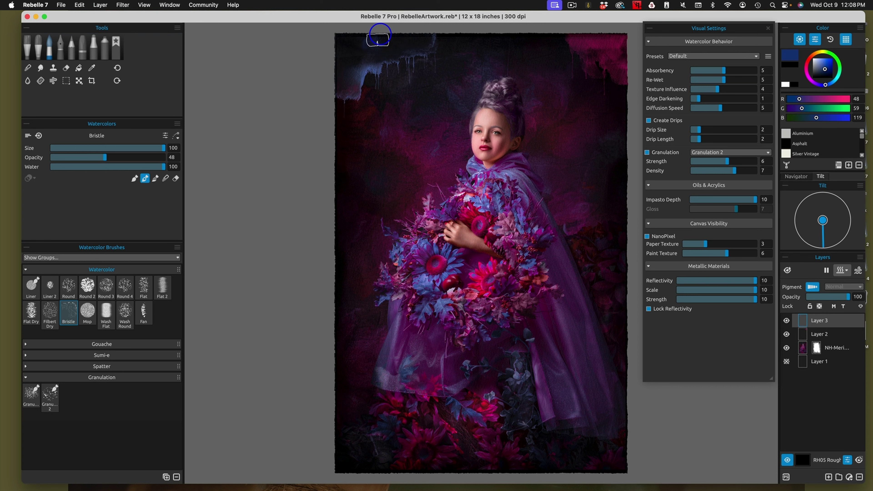
drag(409, 38, 341, 29)
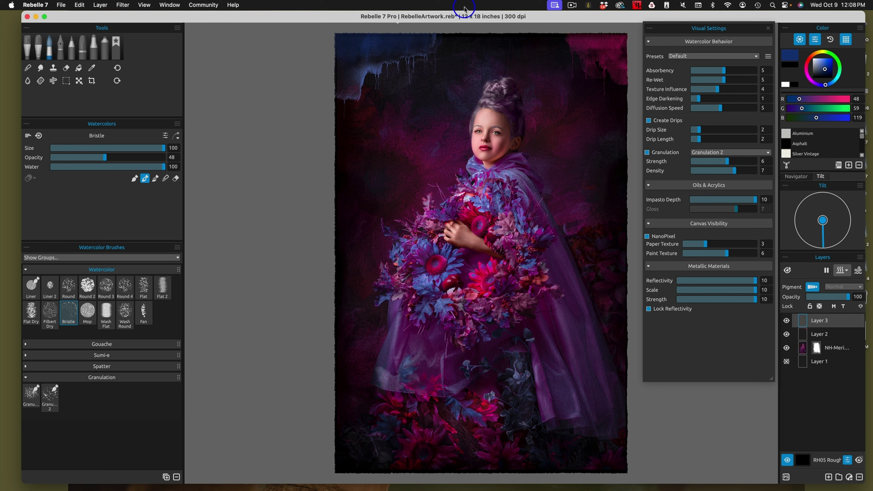
click(830, 72)
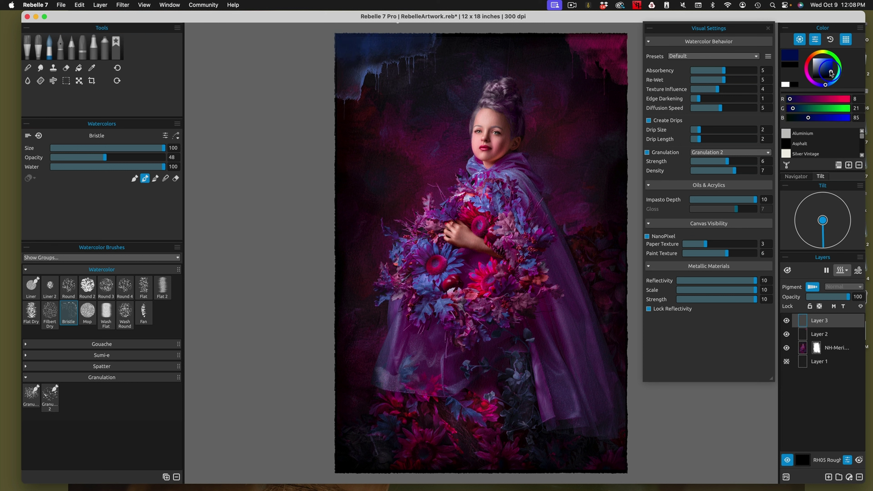
mouse_move(384, 36)
mouse_down()
mouse_move(341, 38)
mouse_move(431, 32)
mouse_move(350, 71)
mouse_move(344, 65)
mouse_move(415, 30)
mouse_up()
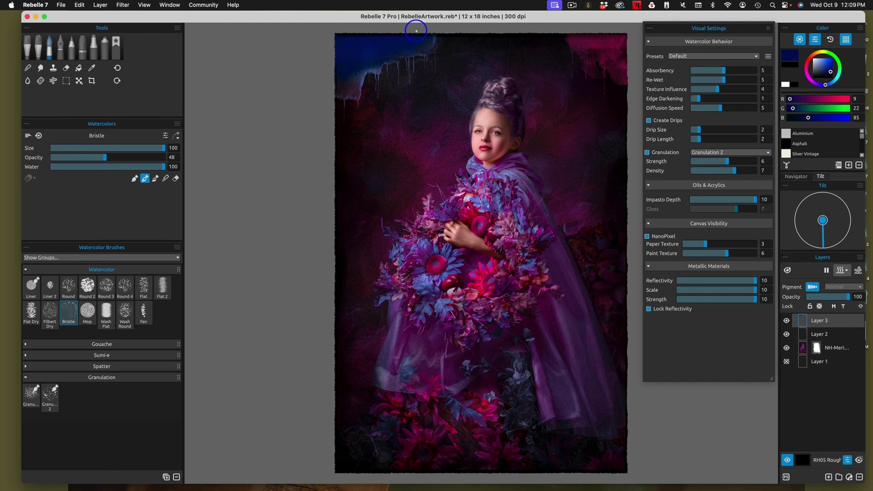
click(829, 72)
Dry Layer 3, make it a tracing layer at 55% opacity, add Layer 4, and tilt the brush upward.
click(841, 270)
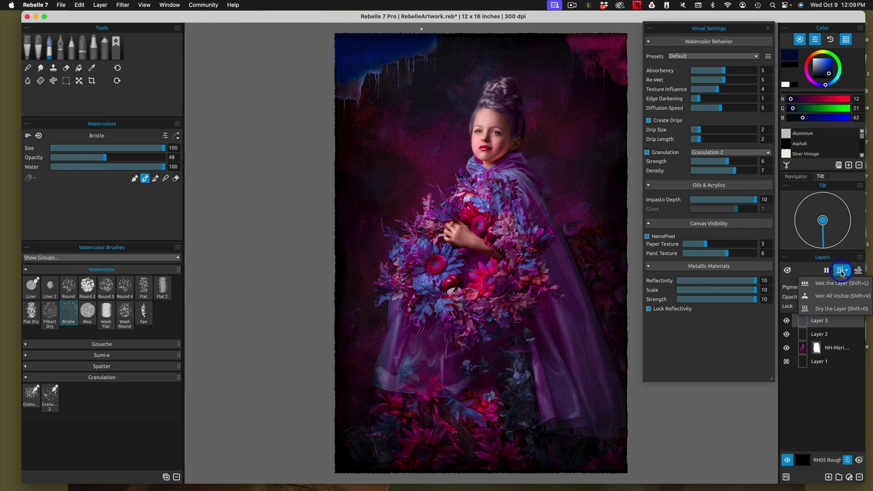
click(837, 308)
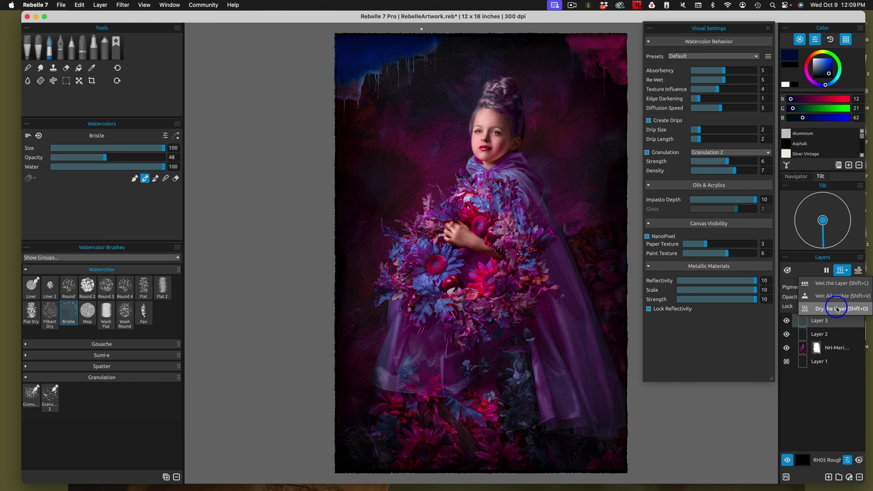
click(837, 308)
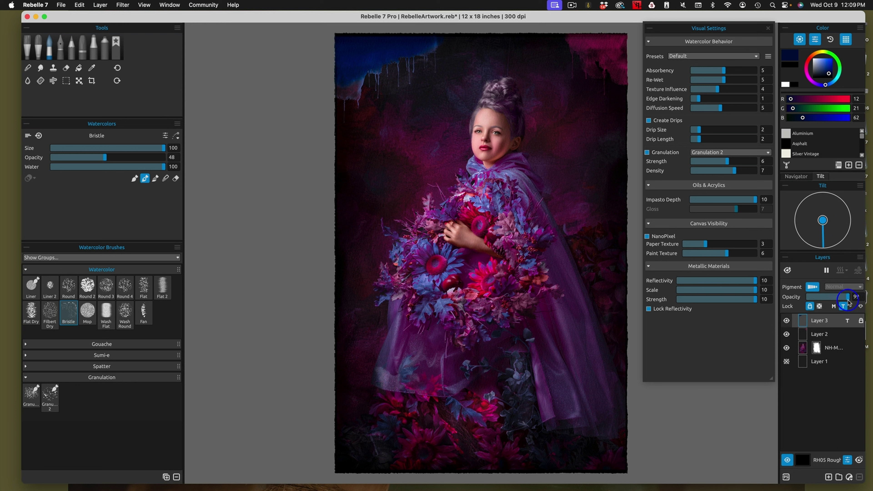
click(842, 306)
click(831, 296)
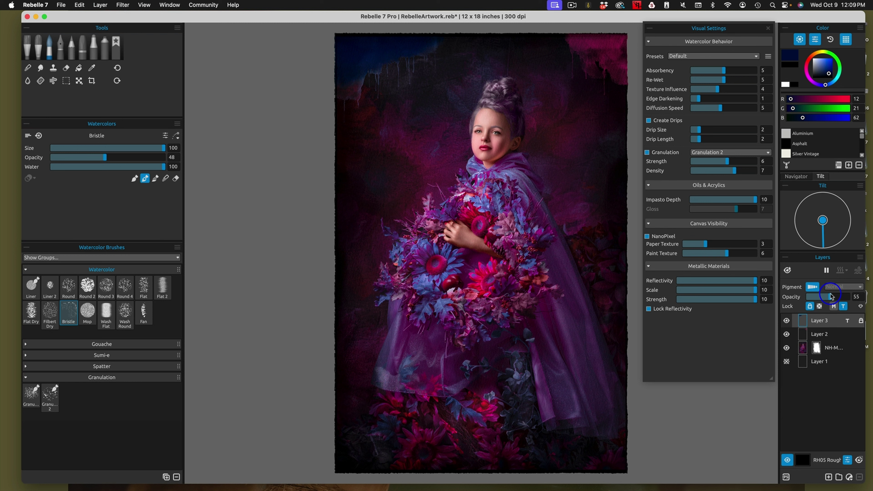
click(831, 479)
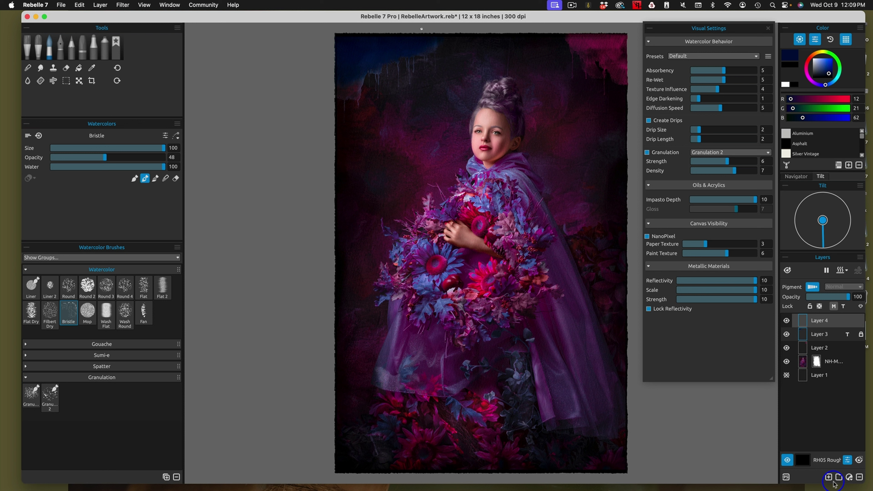
drag(824, 237, 822, 204)
Sample brighter blues and brush them over the dark drips across the top-left on Layer 4.
click(829, 66)
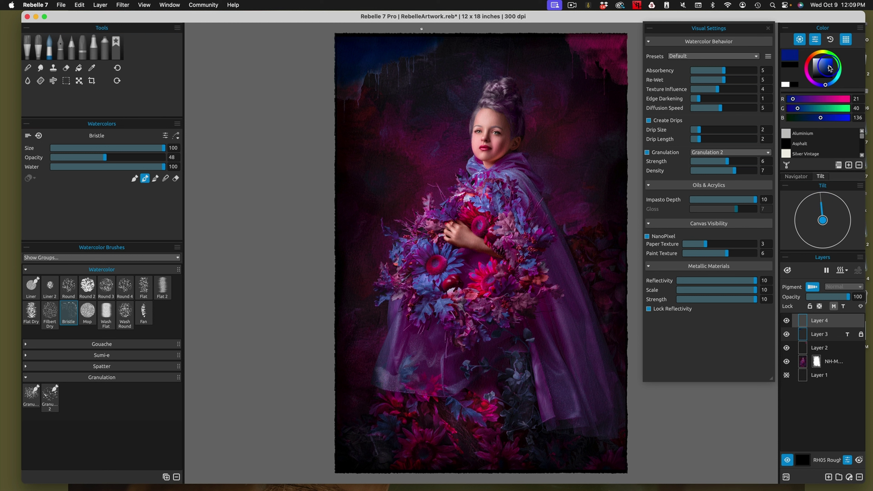
alt+click(409, 31)
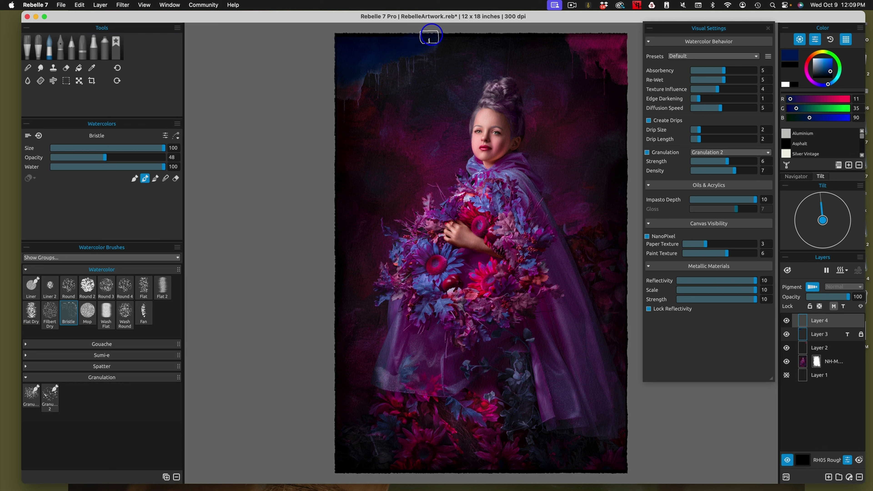
alt+click(349, 63)
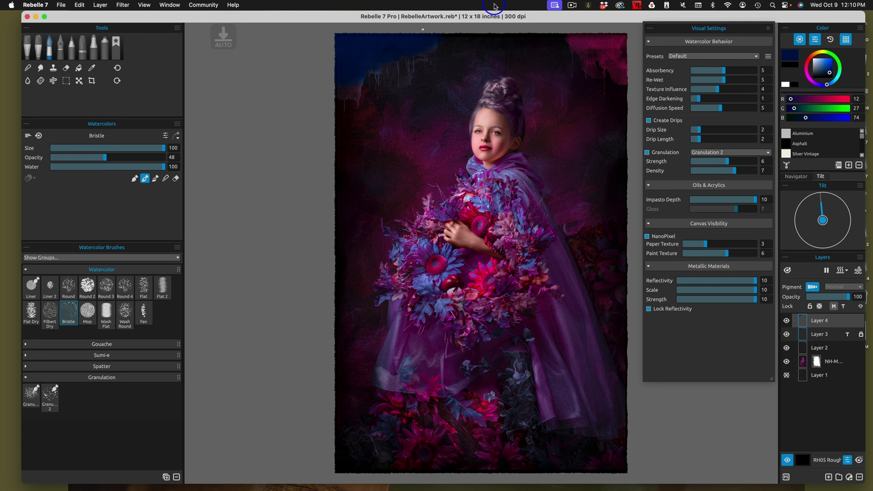
click(827, 67)
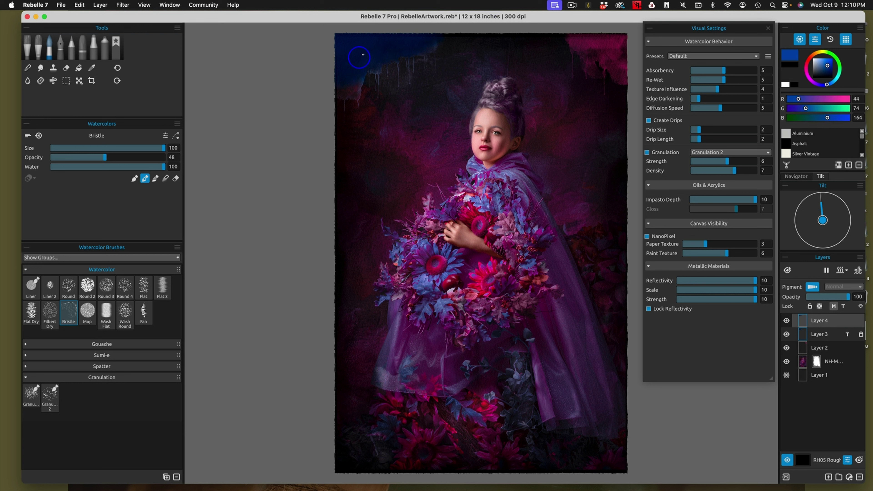
alt+click(378, 58)
mouse_move(407, 49)
mouse_down()
mouse_move(349, 61)
mouse_move(373, 51)
mouse_up()
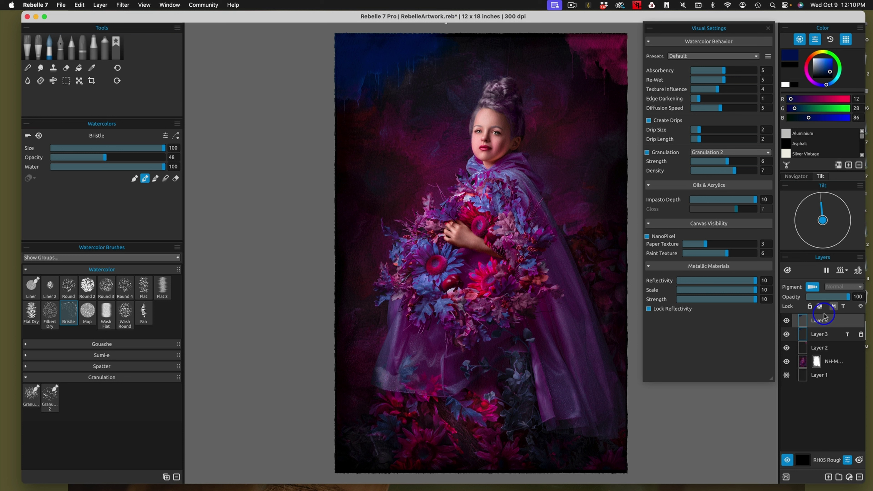
click(829, 65)
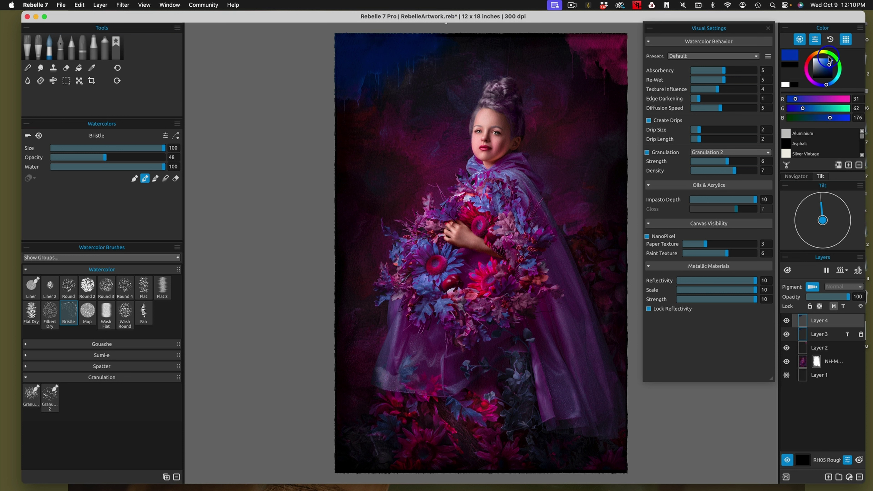
mouse_move(418, 48)
mouse_down()
mouse_move(404, 70)
mouse_move(355, 65)
mouse_move(345, 74)
mouse_up()
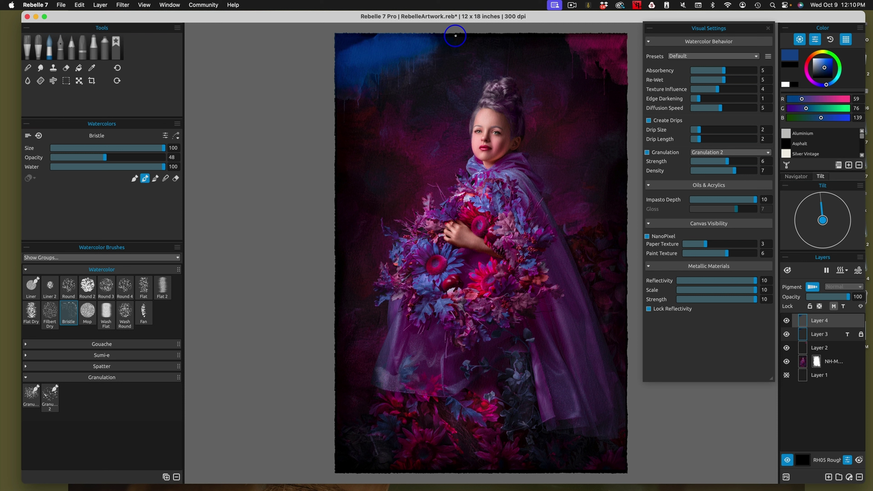
Spread sampled blues over the dark background and in streaks over the top-right magenta area.
alt+click(407, 54)
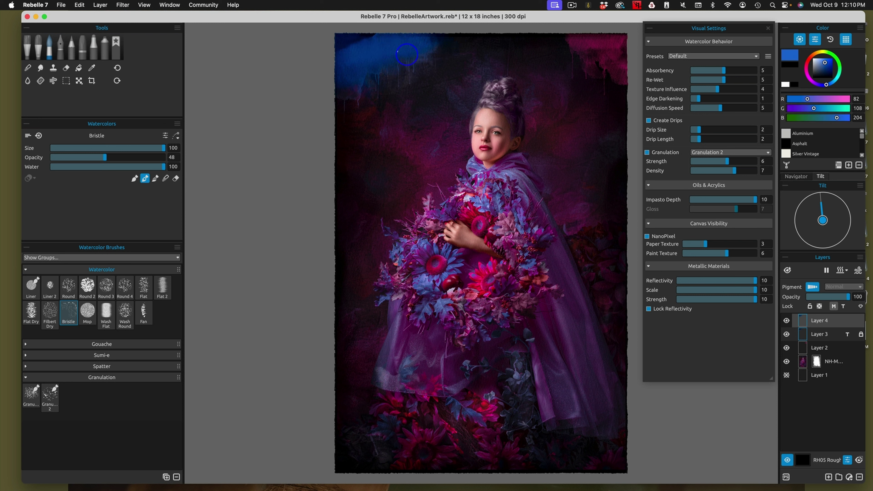
alt+click(396, 83)
mouse_move(395, 84)
mouse_down()
mouse_move(367, 94)
mouse_move(394, 84)
mouse_move(407, 97)
mouse_move(383, 116)
mouse_move(343, 114)
mouse_move(355, 162)
mouse_up()
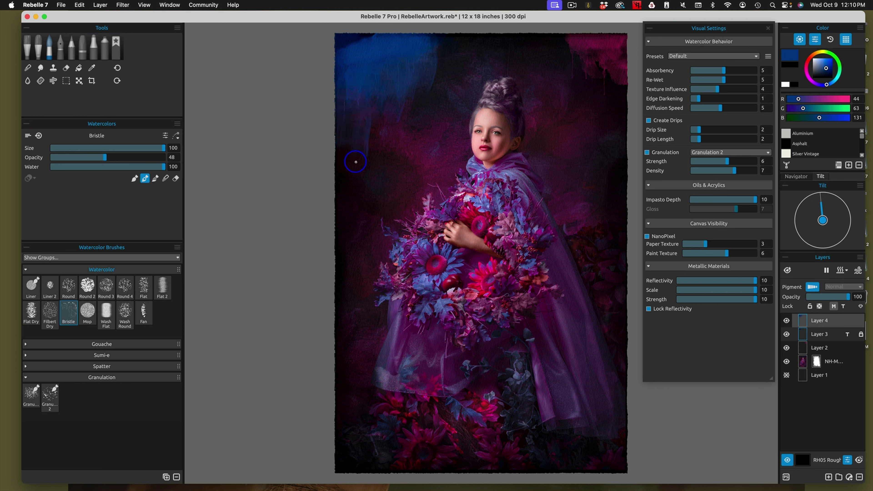
mouse_move(603, 82)
mouse_down()
mouse_move(624, 97)
mouse_move(558, 42)
mouse_move(559, 55)
mouse_move(535, 43)
mouse_move(564, 32)
mouse_move(560, 66)
mouse_move(585, 63)
mouse_move(611, 85)
mouse_move(601, 93)
mouse_move(597, 56)
mouse_move(623, 81)
mouse_move(622, 155)
mouse_up()
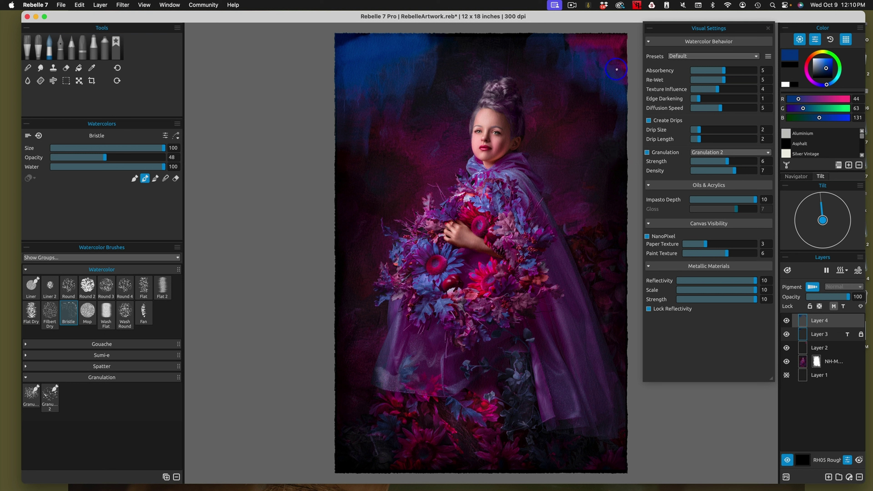
Paint a magenta wash along the top edge and over the top-left background.
alt+click(600, 35)
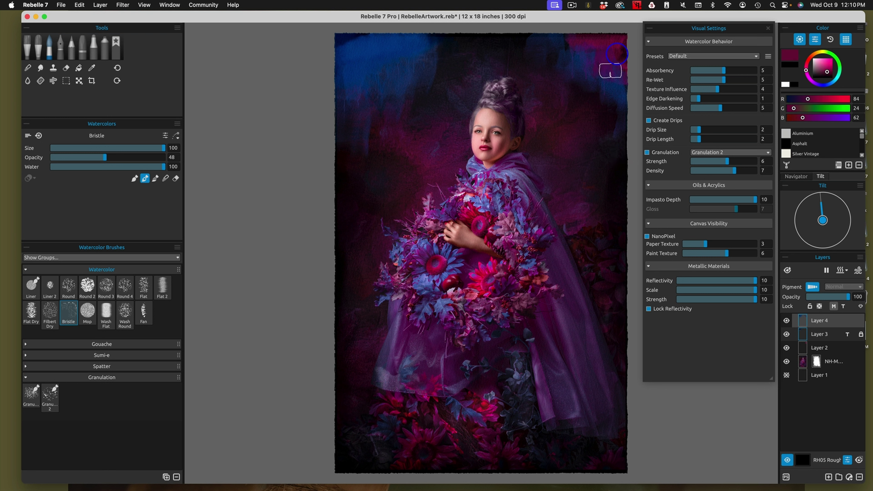
mouse_move(571, 40)
mouse_down()
mouse_move(516, 32)
mouse_move(634, 49)
mouse_move(618, 102)
mouse_up()
alt+click(373, 58)
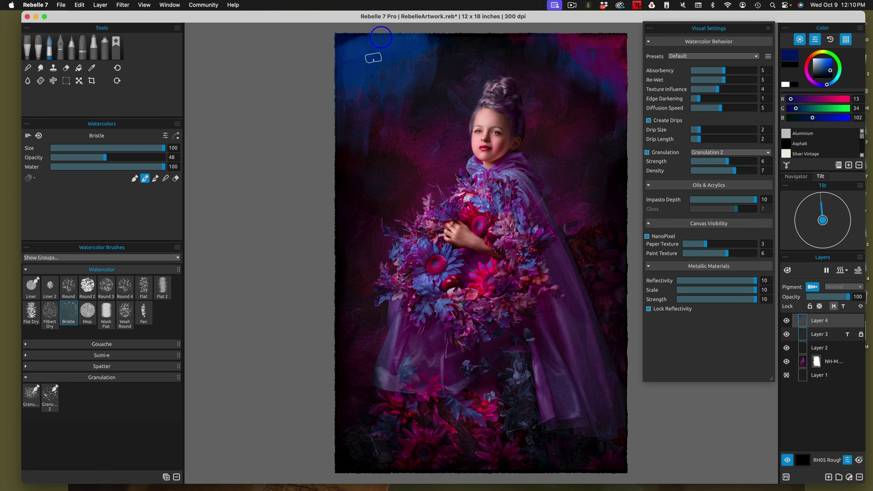
alt+click(400, 70)
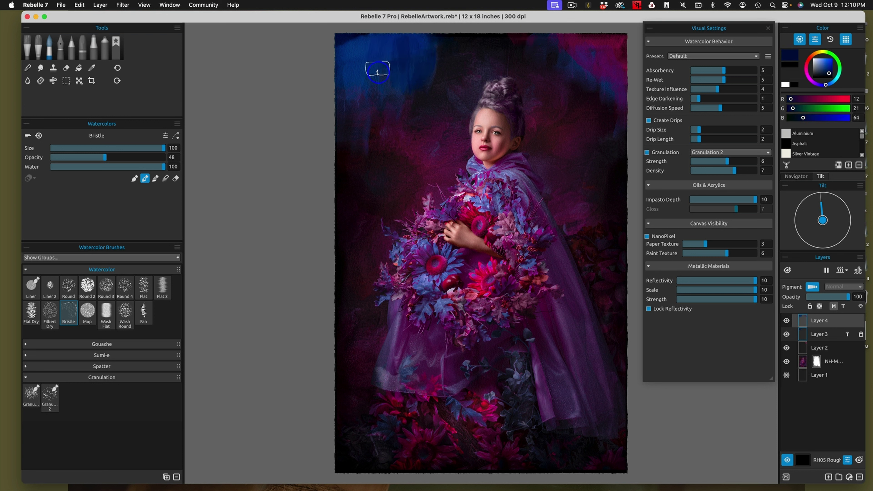
alt+click(363, 78)
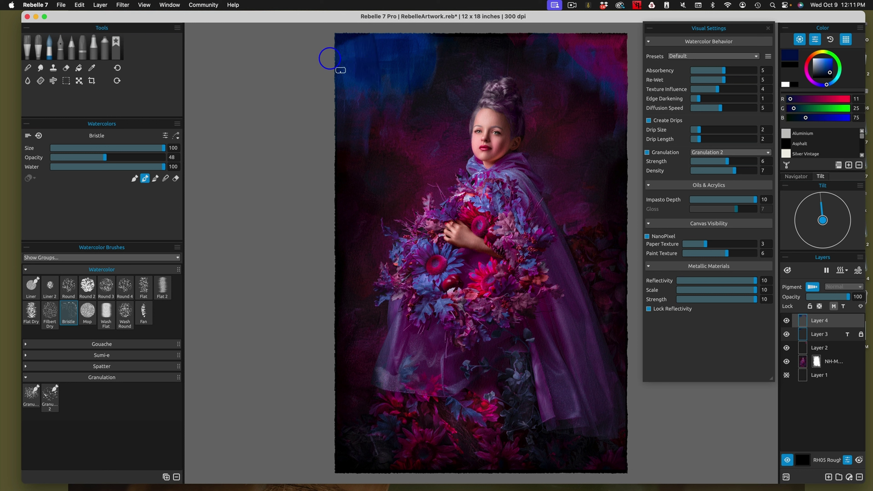
drag(817, 82, 808, 77)
click(826, 65)
mouse_move(376, 73)
mouse_down()
mouse_move(427, 72)
mouse_move(416, 66)
mouse_up()
Paint more magenta over the dark blue upper-left background.
alt+click(385, 62)
alt+click(385, 62)
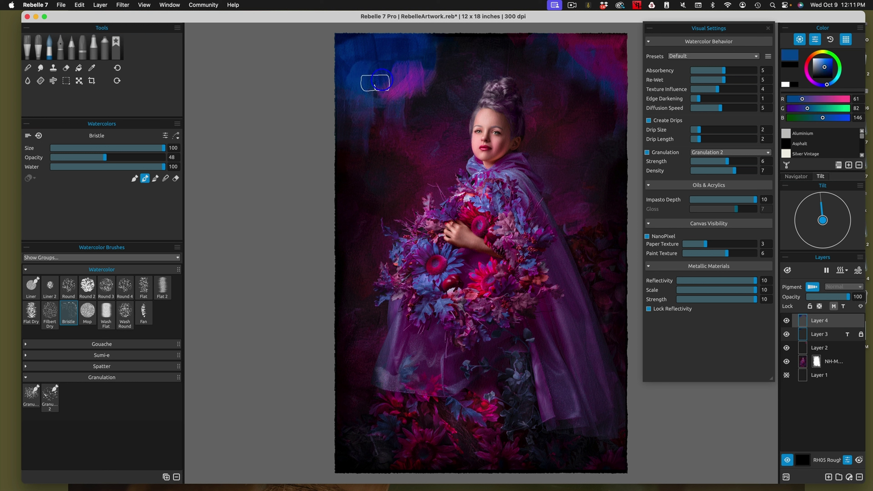
alt+click(407, 79)
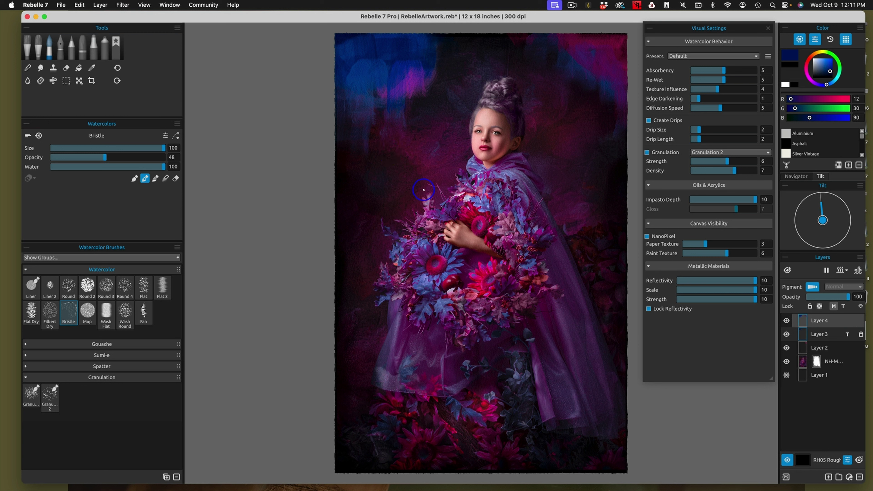
click(809, 79)
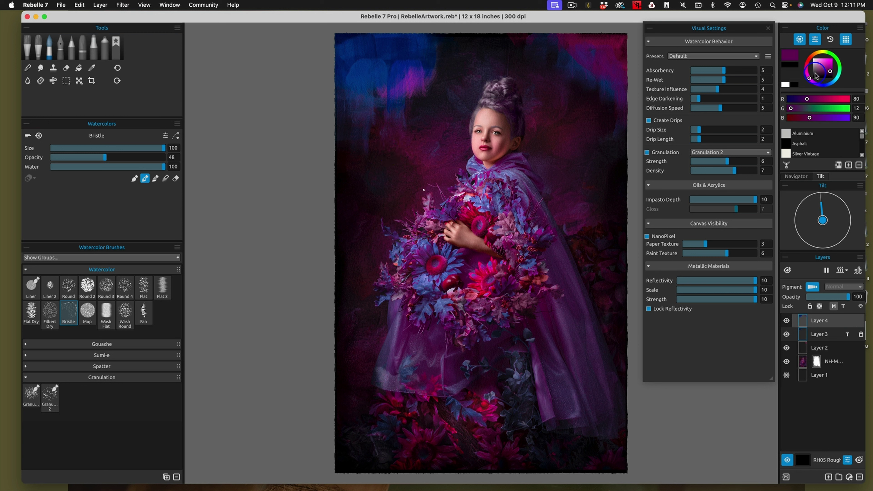
click(828, 64)
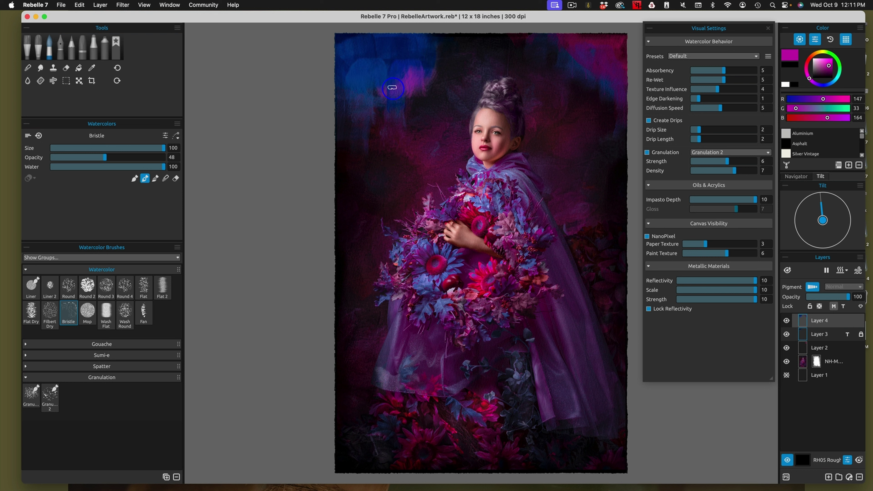
mouse_move(390, 87)
mouse_down()
mouse_move(437, 49)
mouse_move(415, 74)
mouse_up()
mouse_move(380, 102)
mouse_down()
mouse_move(352, 93)
mouse_move(341, 111)
mouse_move(382, 112)
mouse_move(363, 153)
mouse_move(344, 121)
mouse_move(344, 81)
mouse_up()
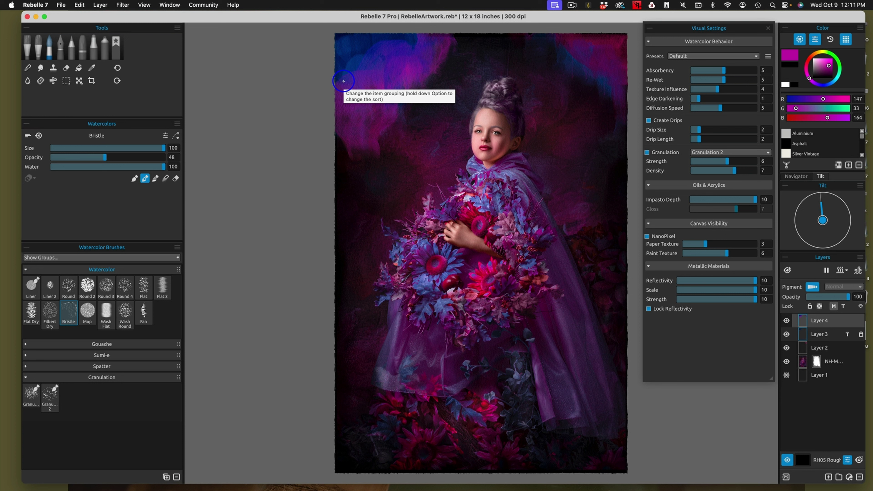
Dry Layer 4's paint and fade the layer's opacity to about 42.
click(841, 270)
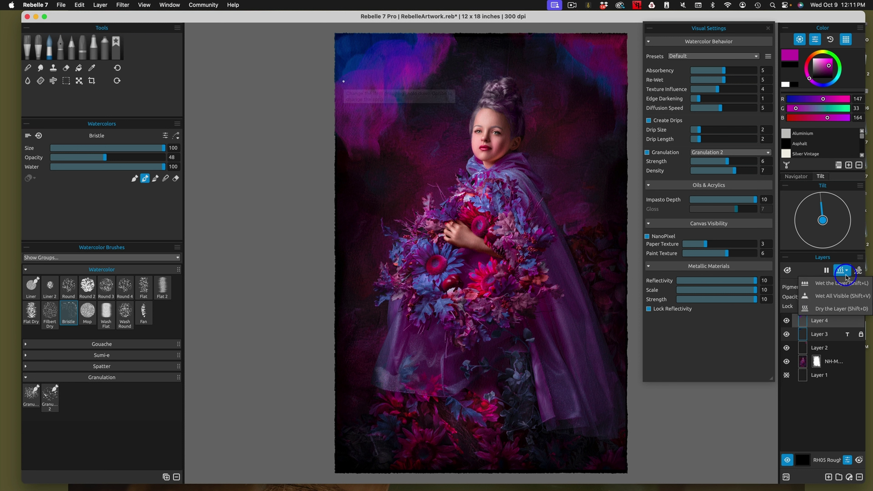
click(837, 302)
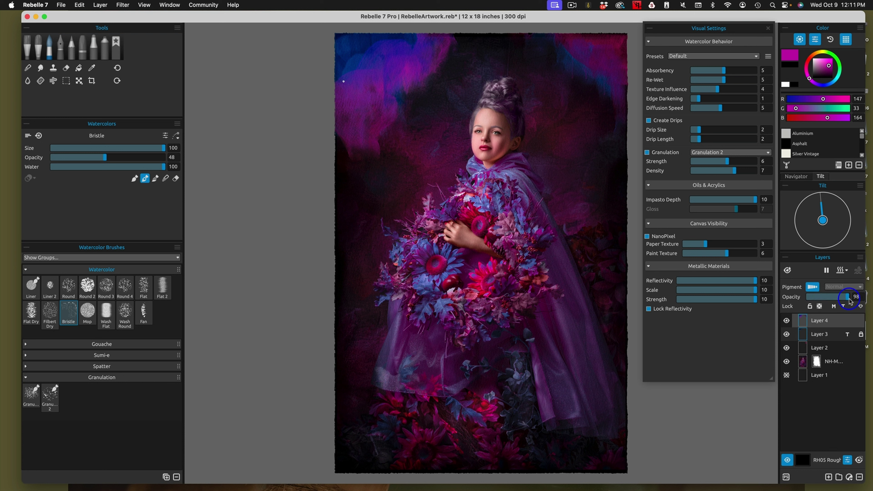
drag(849, 296, 831, 300)
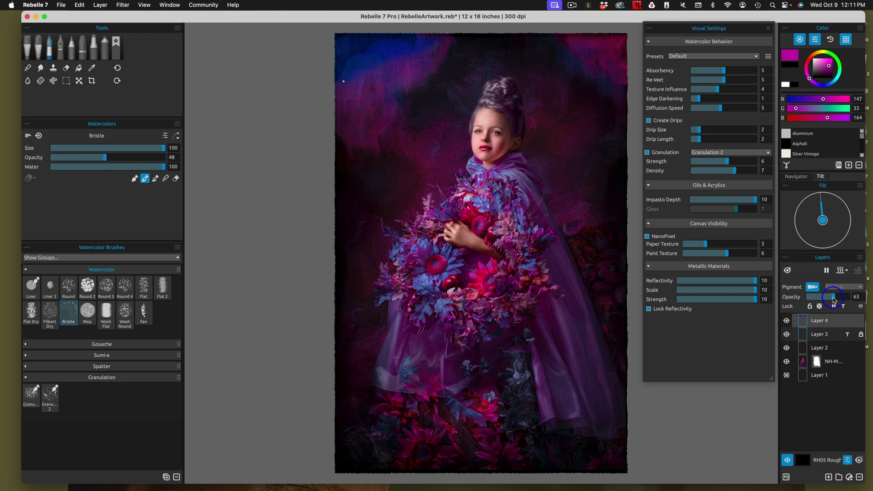
drag(833, 299, 824, 298)
click(828, 332)
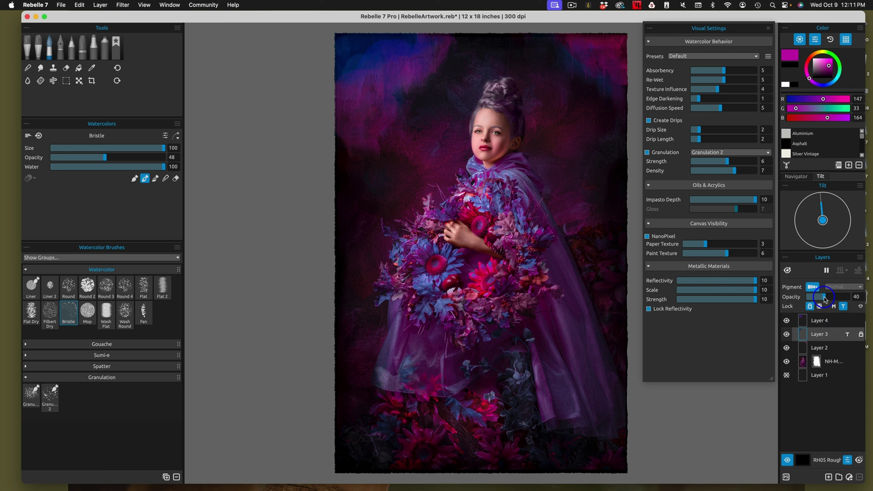
click(827, 320)
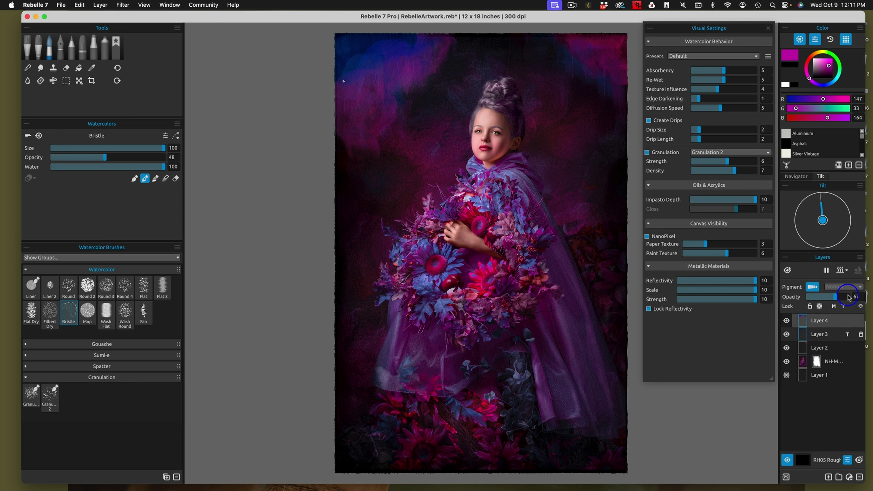
drag(848, 298, 828, 299)
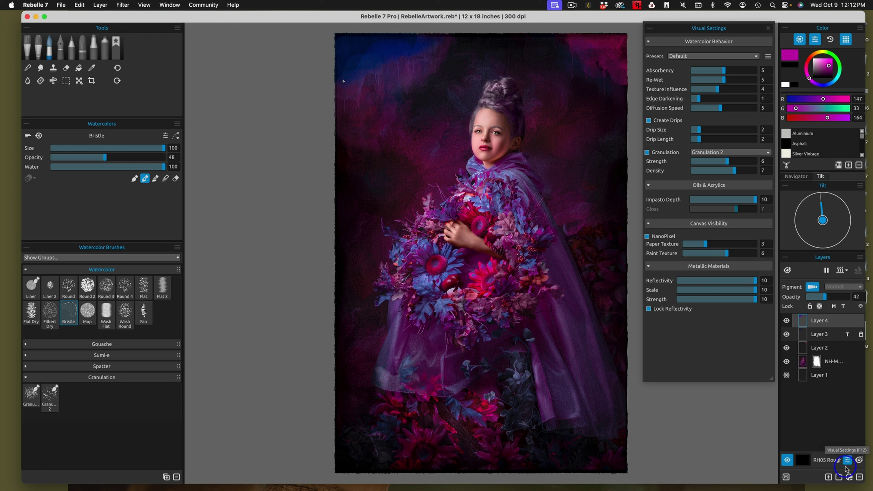
Add Layer 5, load the Metallic colour set, and choose bright magenta with Oils & Acrylics.
click(828, 478)
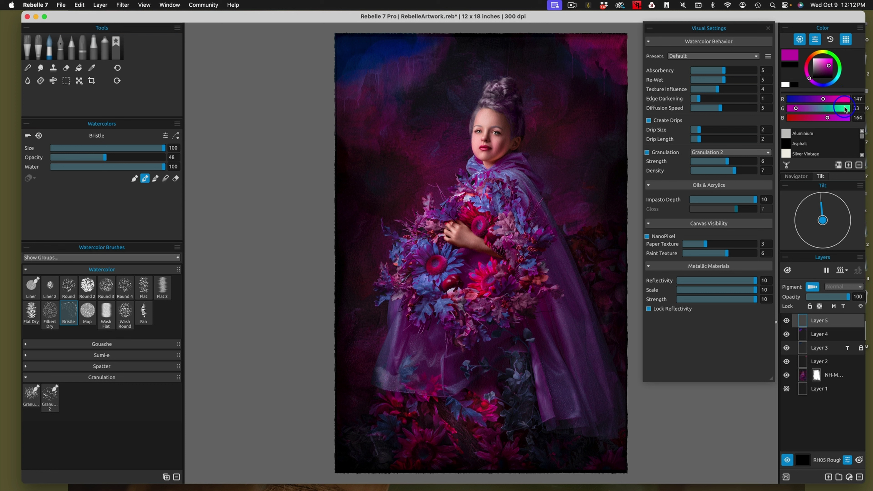
scroll(863, 112, down, 1)
scroll(863, 113, down, 3)
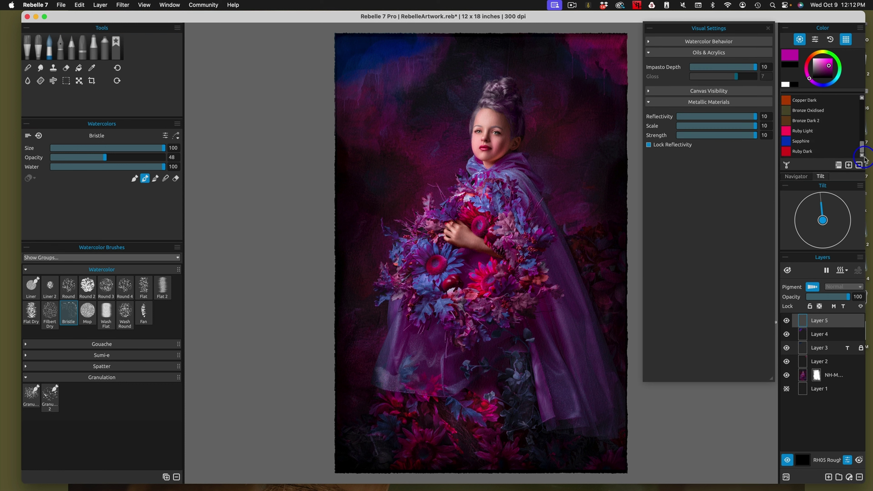
click(840, 165)
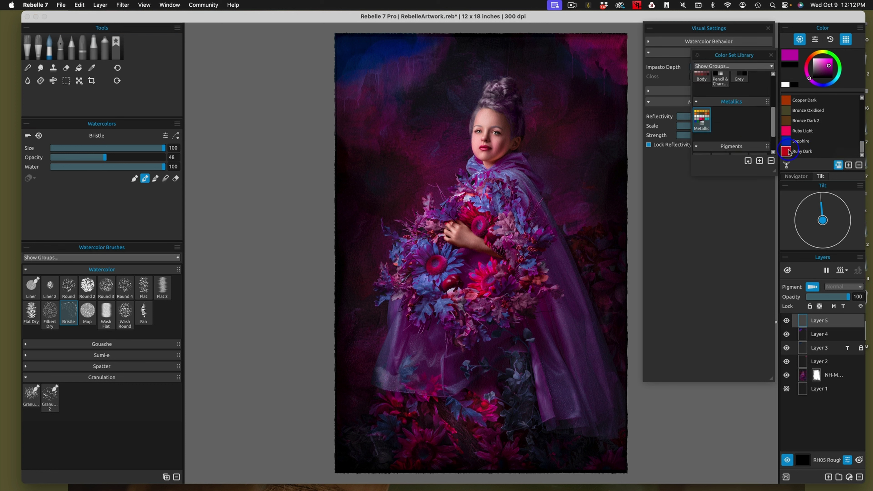
click(703, 120)
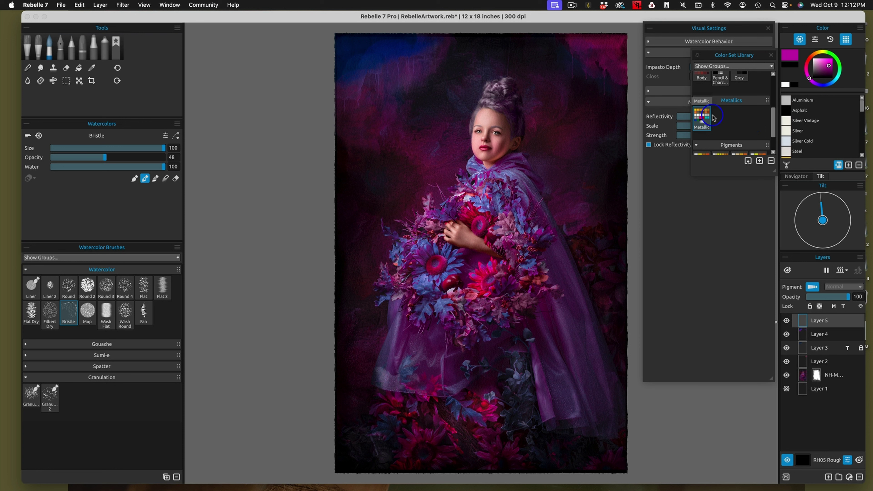
click(771, 56)
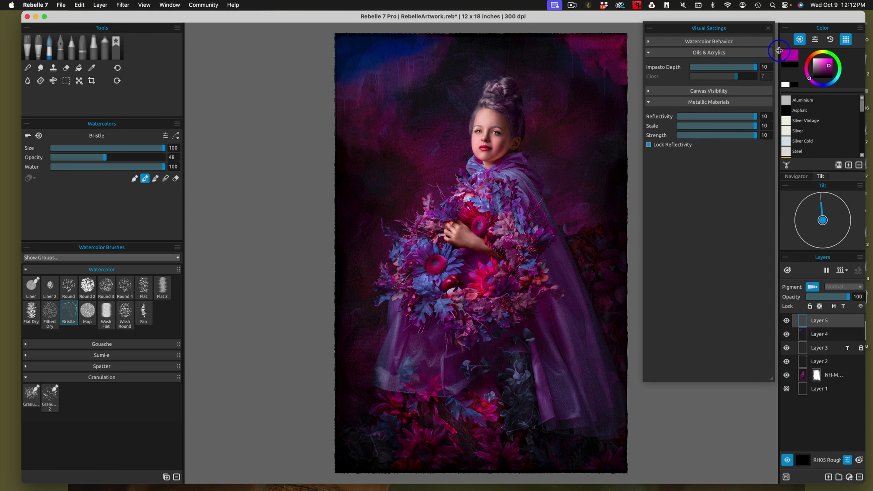
click(829, 65)
click(29, 39)
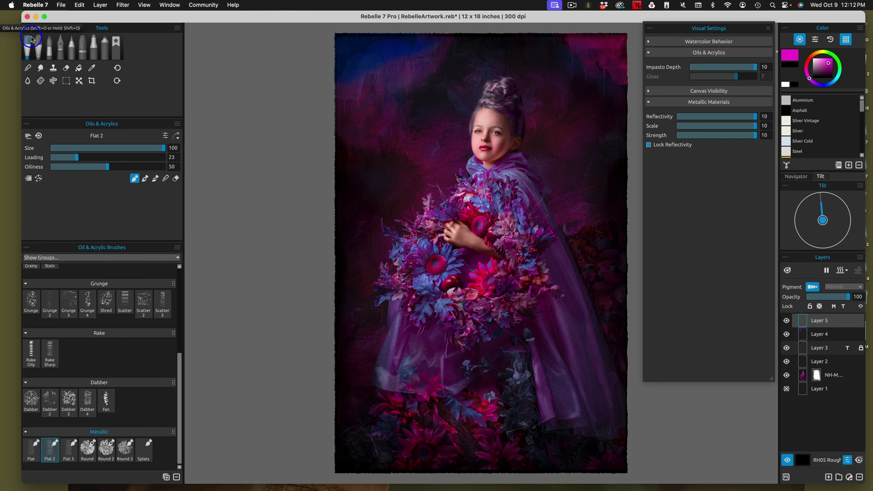
Scatter magenta splats across the top-right background with the metallic Splats brush.
click(148, 445)
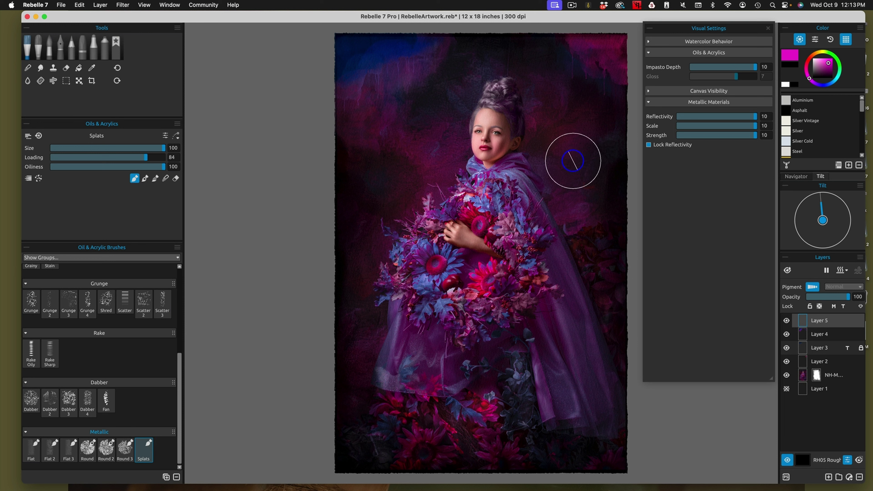
click(573, 155)
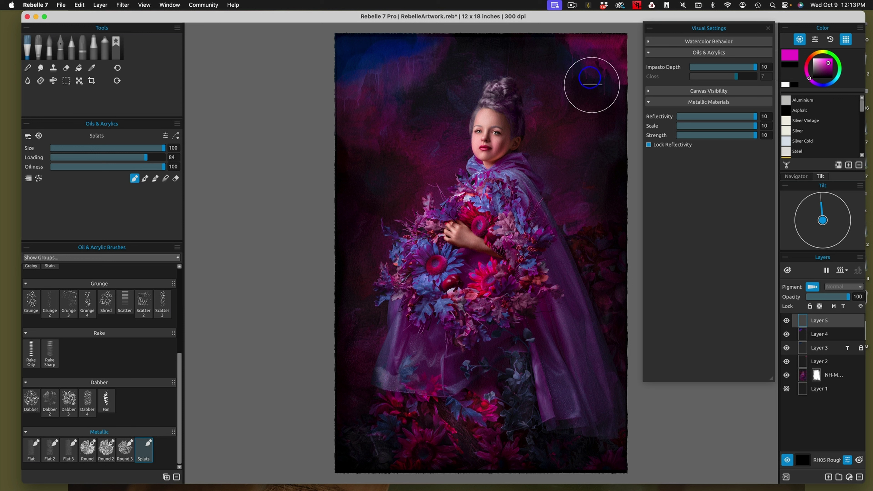
mouse_move(593, 56)
mouse_down()
mouse_move(564, 65)
mouse_move(602, 114)
mouse_move(601, 83)
mouse_move(591, 99)
mouse_up()
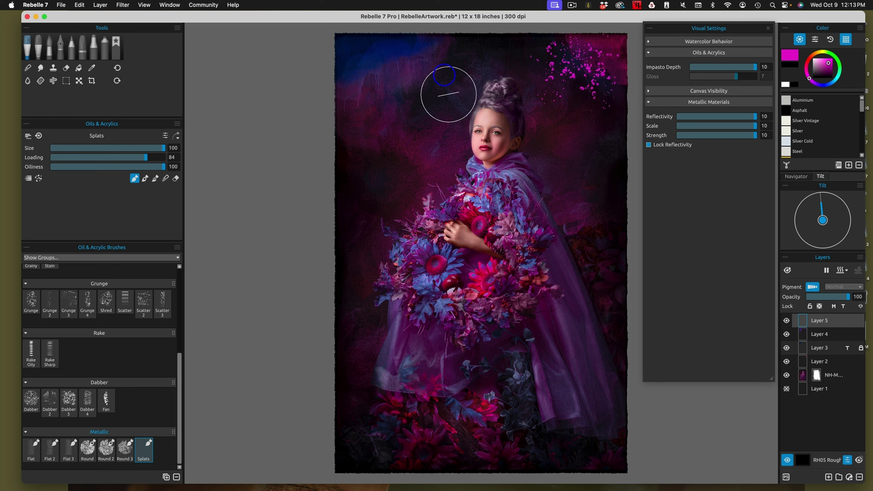
Scatter dark blue splats top-left, beside the face and upper-right, then dark magenta splats upper-right.
alt+click(415, 58)
mouse_move(415, 58)
mouse_down()
mouse_move(391, 54)
mouse_move(384, 103)
mouse_move(417, 107)
mouse_move(428, 52)
mouse_move(470, 34)
mouse_up()
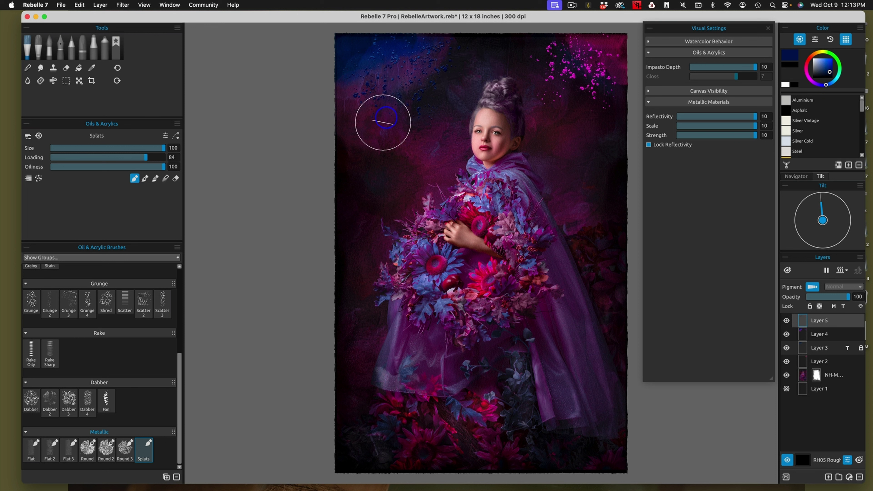
mouse_move(418, 149)
mouse_down()
mouse_move(421, 160)
mouse_move(404, 179)
mouse_move(432, 172)
mouse_up()
mouse_move(539, 206)
mouse_down()
mouse_move(603, 151)
mouse_move(575, 159)
mouse_move(589, 167)
mouse_move(599, 109)
mouse_move(567, 61)
mouse_move(590, 96)
mouse_move(551, 75)
mouse_move(569, 38)
mouse_move(604, 58)
mouse_up()
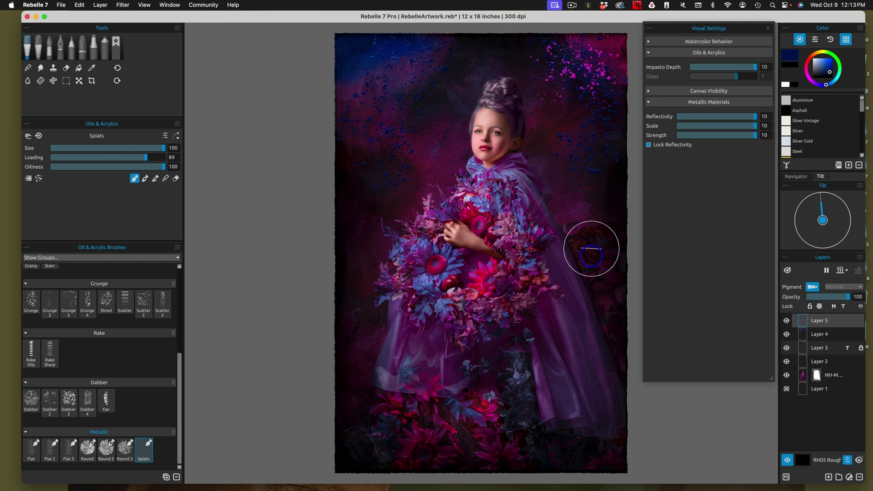
alt+click(567, 199)
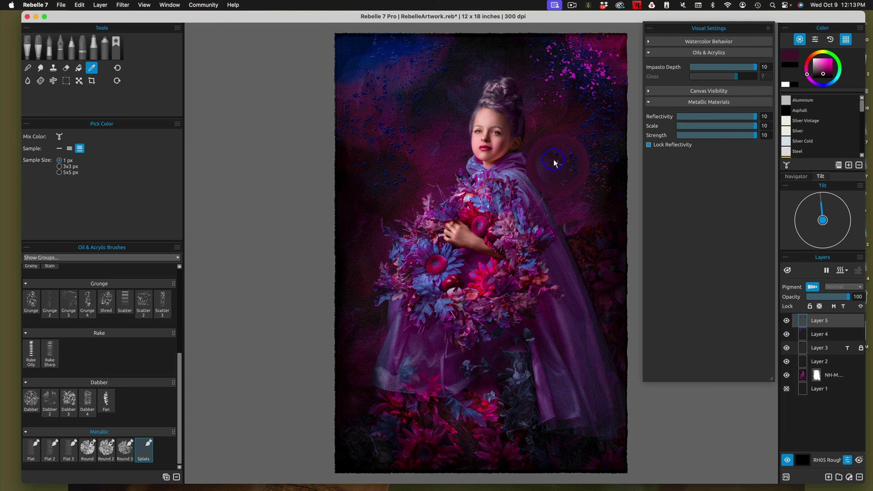
alt+click(552, 156)
mouse_move(580, 102)
mouse_down()
mouse_move(571, 153)
mouse_move(552, 76)
mouse_move(564, 57)
mouse_move(594, 108)
mouse_move(598, 81)
mouse_move(597, 158)
mouse_up()
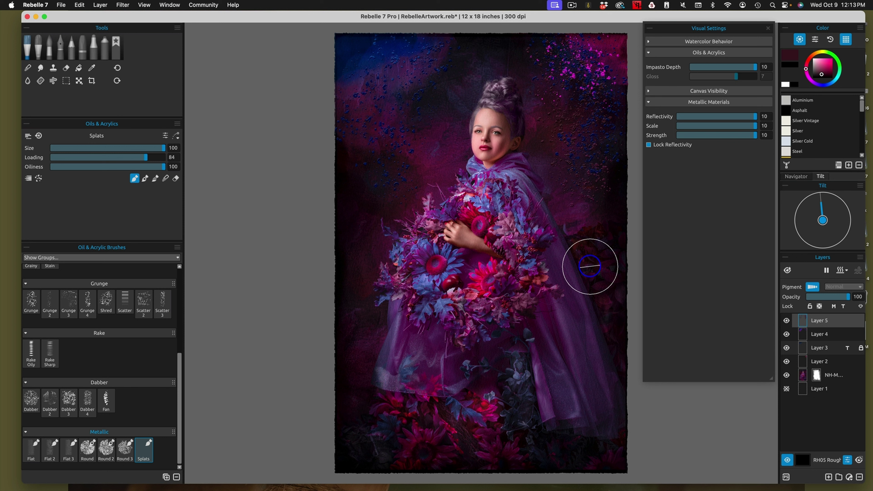
Replace the splatter layer with a fresh one, then splatter metallic paint top-right and navy top-left.
click(860, 477)
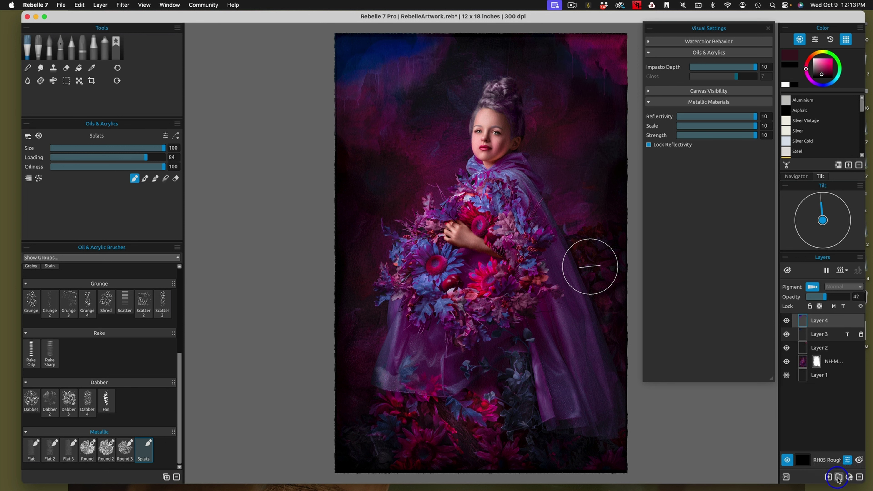
click(832, 476)
alt+click(559, 126)
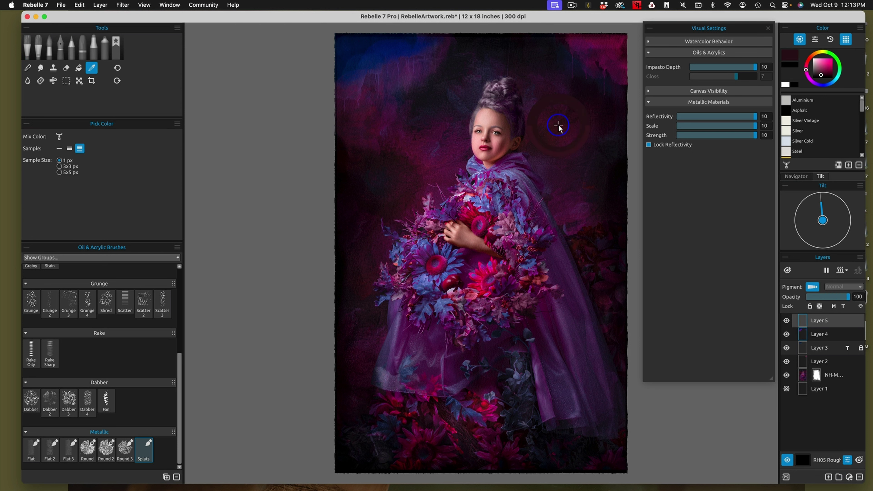
mouse_move(580, 78)
mouse_down()
mouse_move(577, 29)
mouse_move(590, 98)
mouse_move(610, 43)
mouse_up()
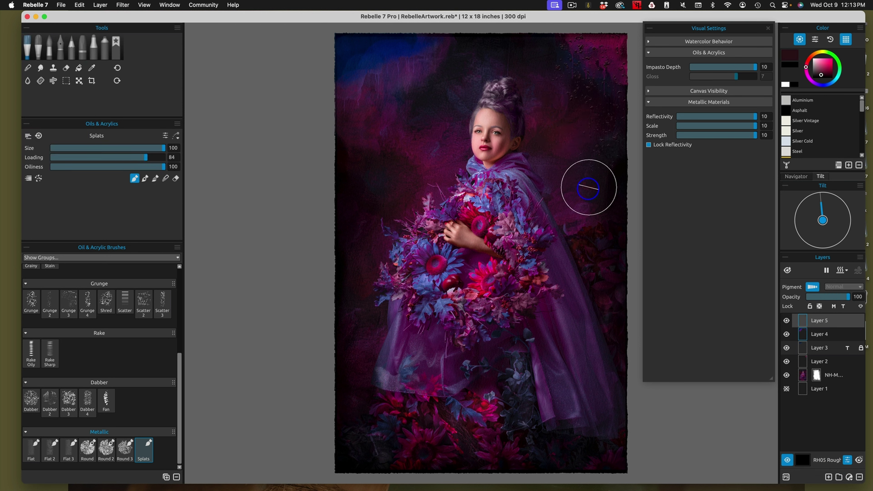
alt+click(423, 152)
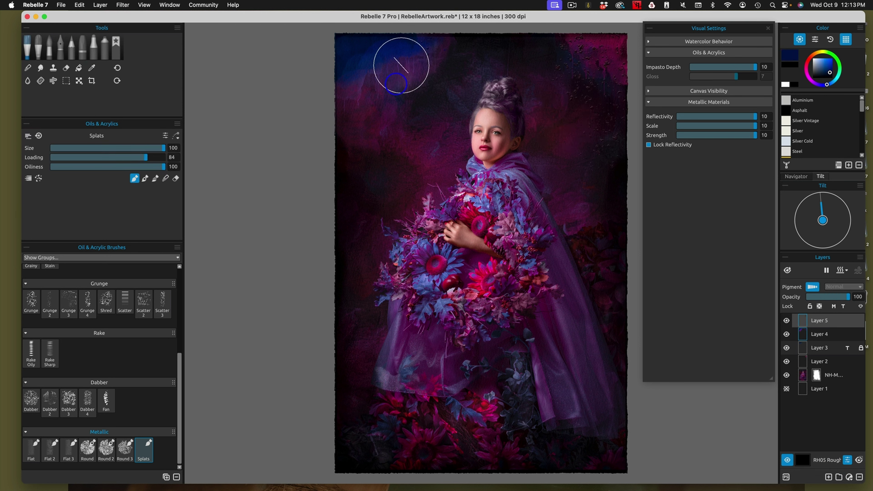
drag(399, 63, 393, 45)
alt+click(424, 153)
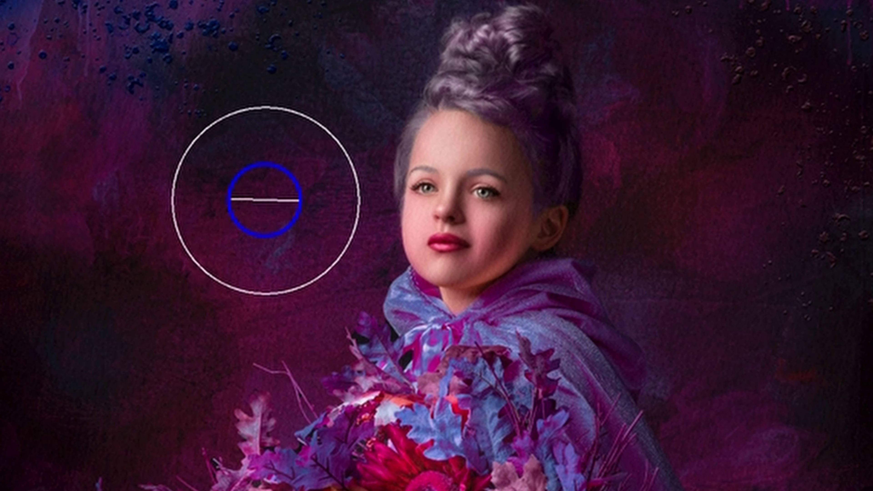
Add pinkish metallic splats to the upper-left background and sample new colours from the painting.
mouse_move(266, 200)
mouse_down()
mouse_move(253, 2)
mouse_move(200, 1)
mouse_move(156, 137)
mouse_move(224, 371)
mouse_up()
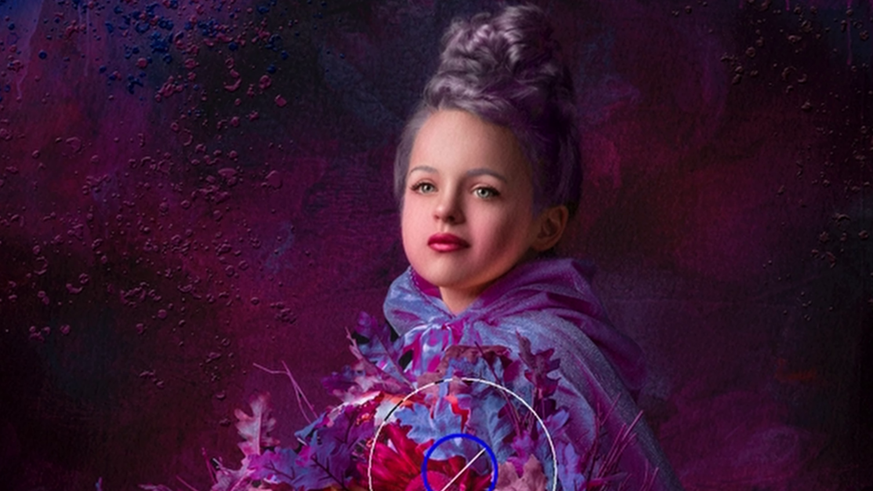
alt+click(289, 289)
mouse_move(290, 291)
mouse_down()
mouse_move(282, 293)
mouse_move(296, 59)
mouse_move(340, 1)
mouse_move(400, 2)
mouse_up()
alt+click(292, 273)
mouse_move(292, 273)
mouse_down()
mouse_move(281, 296)
mouse_move(281, 166)
mouse_move(319, 32)
mouse_move(283, 12)
mouse_move(842, 43)
mouse_move(863, 303)
mouse_up()
alt+click(285, 299)
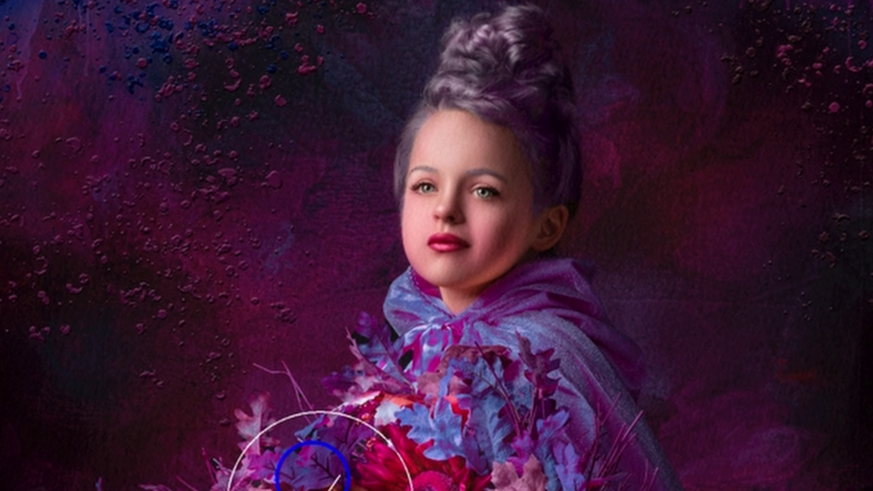
Splatter bouquet magenta over the left background and lavender over the dark right background.
alt+click(258, 459)
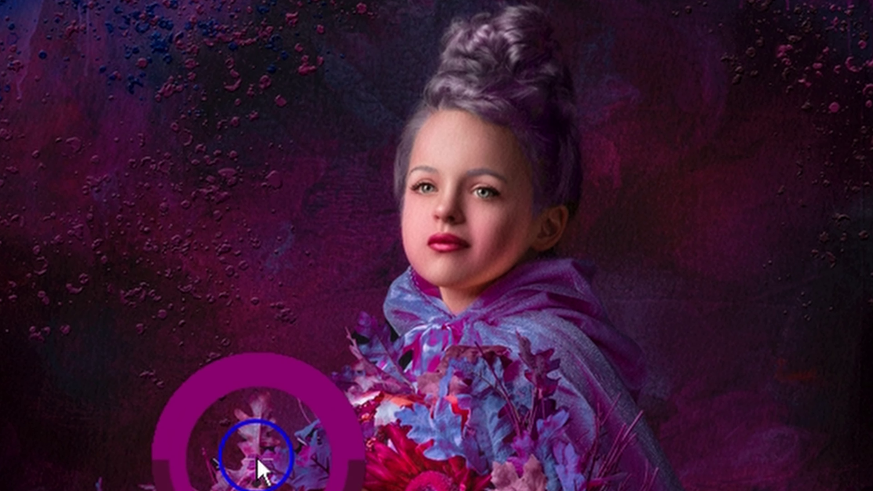
mouse_move(258, 459)
mouse_down()
mouse_move(181, 362)
mouse_move(117, 380)
mouse_move(2, 488)
mouse_up()
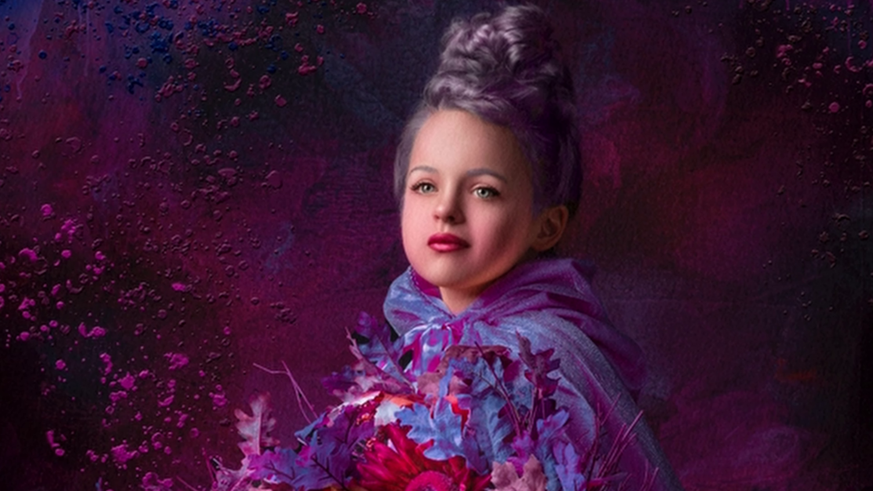
alt+click(567, 466)
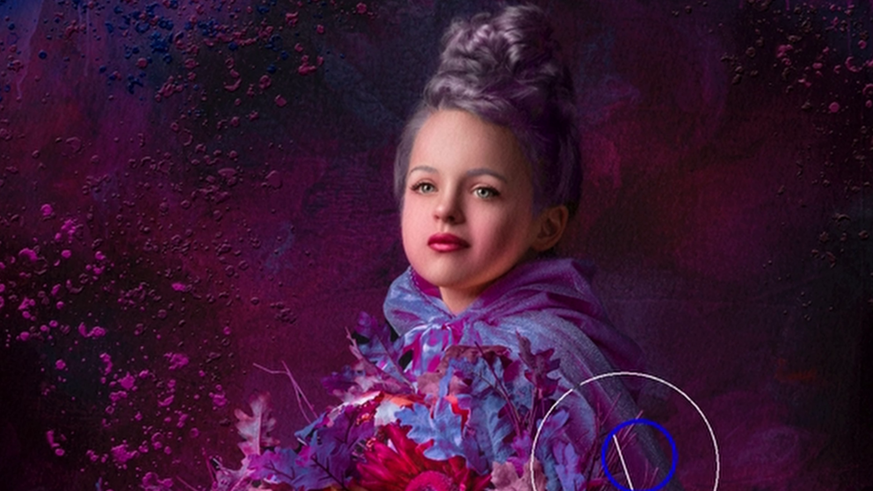
mouse_move(625, 466)
mouse_down()
mouse_move(770, 283)
mouse_move(672, 4)
mouse_move(857, 361)
mouse_move(835, 489)
mouse_up()
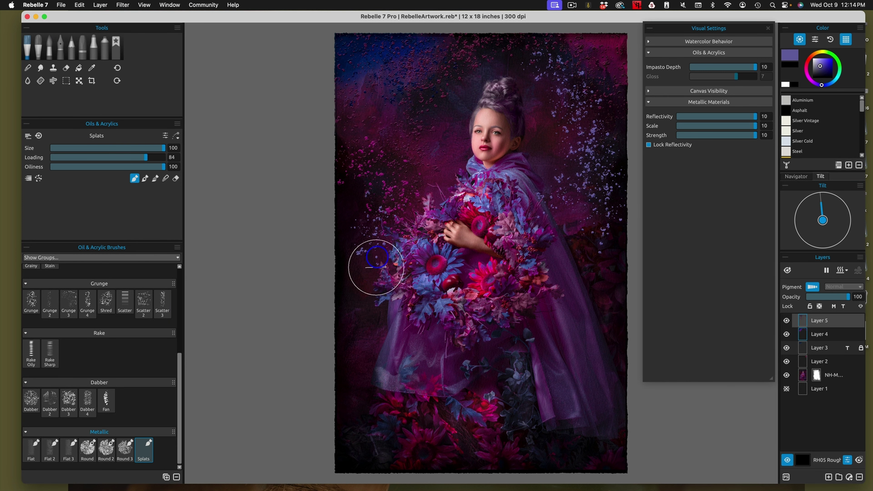
Splatter lavender over the lower skirt and light blue across the upper-left, then slightly fade the layer.
mouse_move(377, 257)
mouse_down()
mouse_move(395, 284)
mouse_move(378, 318)
mouse_move(402, 397)
mouse_move(407, 349)
mouse_move(443, 418)
mouse_move(471, 382)
mouse_move(471, 425)
mouse_move(547, 419)
mouse_move(580, 392)
mouse_move(540, 420)
mouse_move(556, 347)
mouse_move(568, 342)
mouse_move(577, 432)
mouse_move(592, 308)
mouse_move(596, 375)
mouse_move(571, 282)
mouse_move(598, 269)
mouse_move(606, 201)
mouse_move(614, 247)
mouse_move(567, 163)
mouse_move(582, 195)
mouse_move(553, 112)
mouse_move(565, 64)
mouse_move(586, 92)
mouse_up()
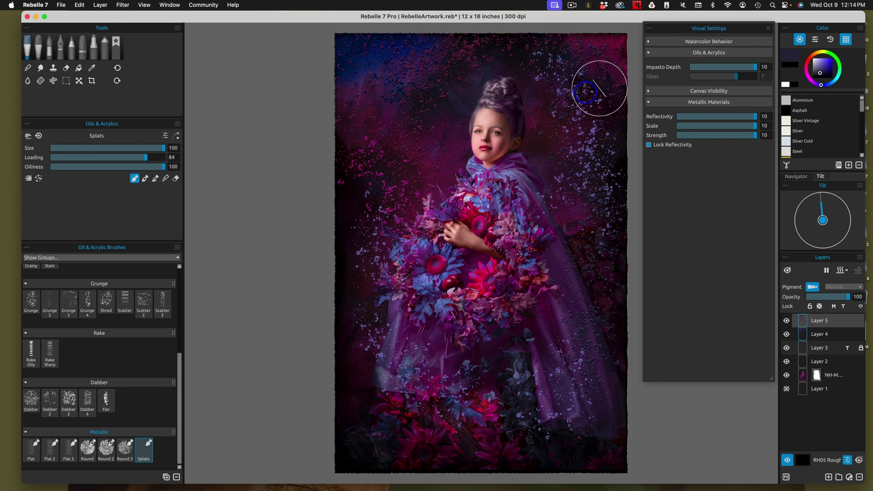
alt+click(426, 228)
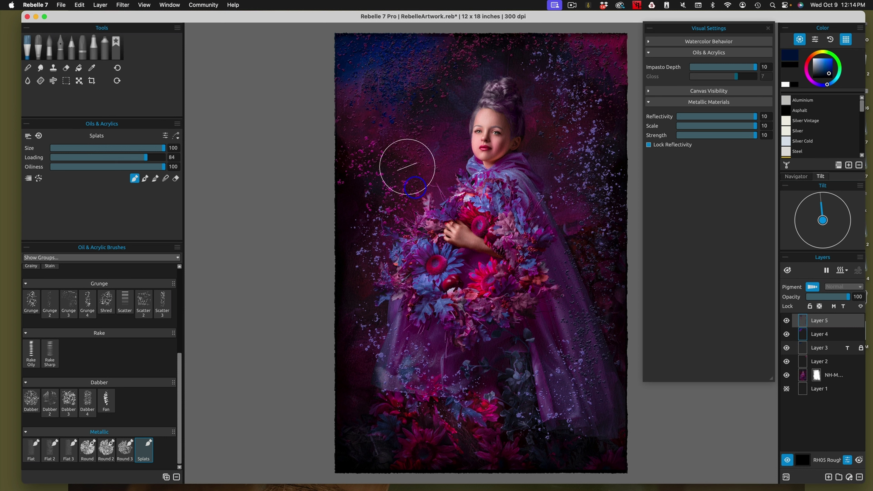
alt+click(425, 246)
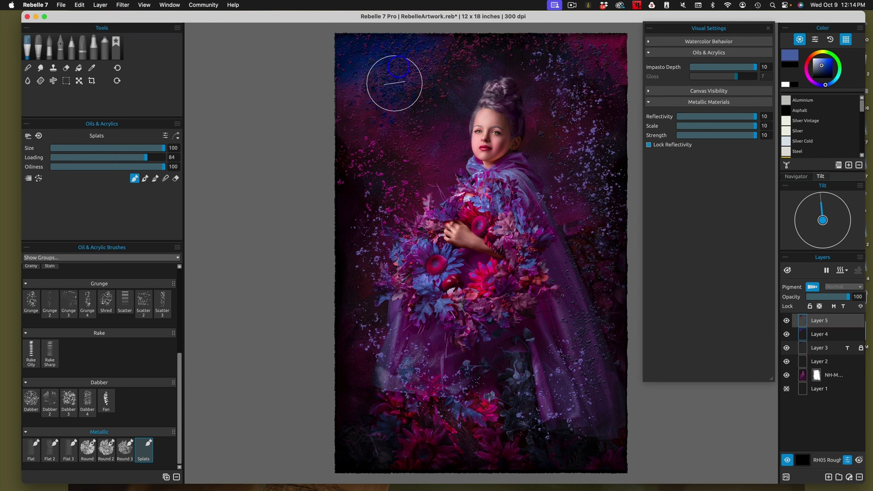
mouse_move(394, 83)
mouse_down()
mouse_move(385, 109)
mouse_move(382, 71)
mouse_move(345, 64)
mouse_up()
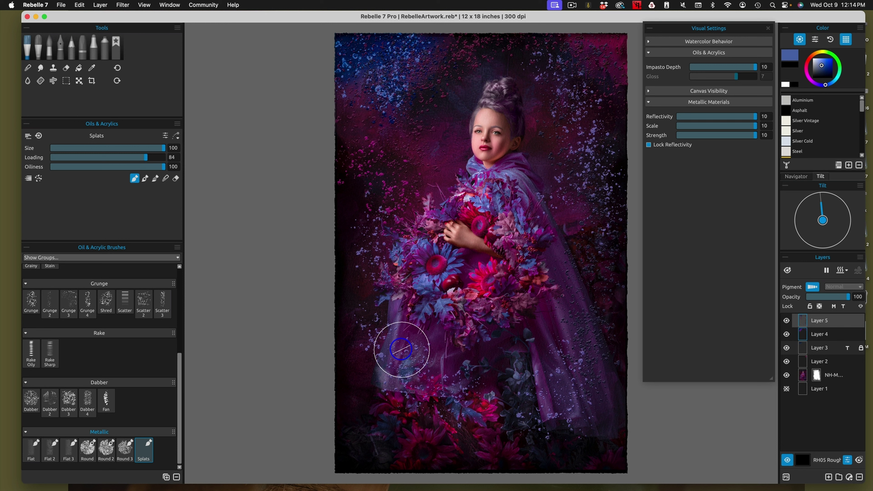
mouse_move(846, 297)
mouse_down()
mouse_move(836, 300)
mouse_move(849, 297)
mouse_up()
scroll(401, 350, up, 5)
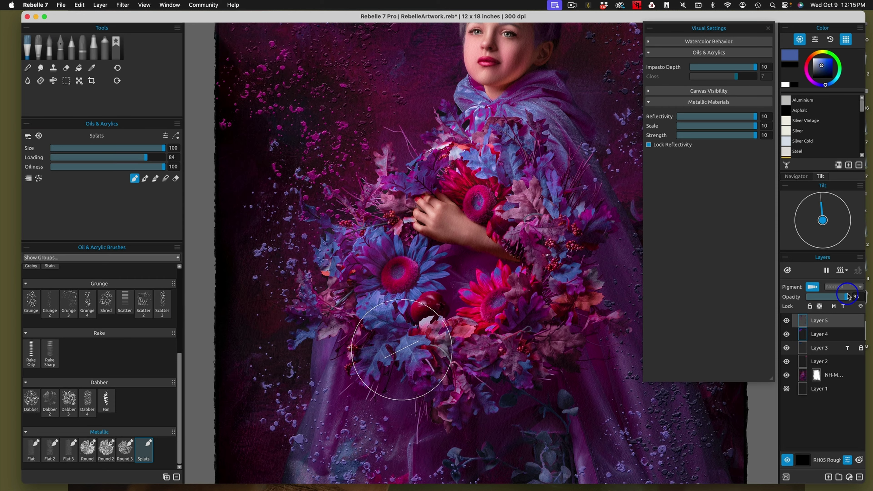
scroll(516, 205, down, 5)
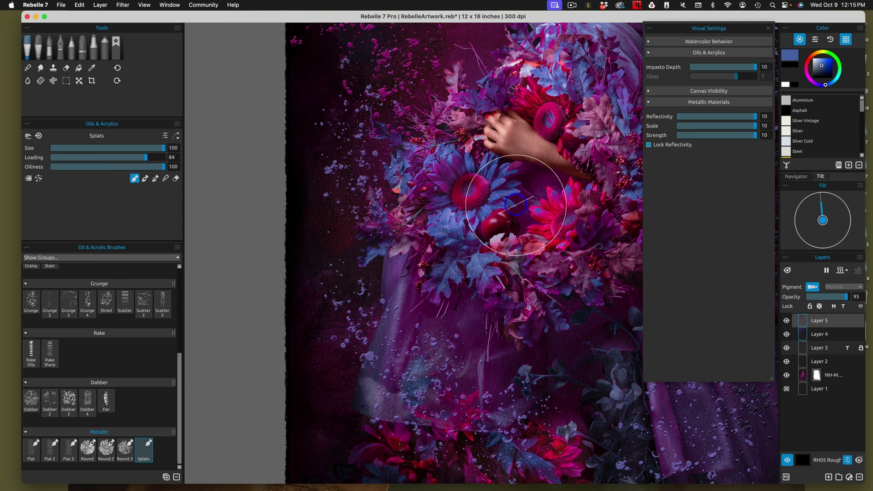
scroll(516, 205, down, 5)
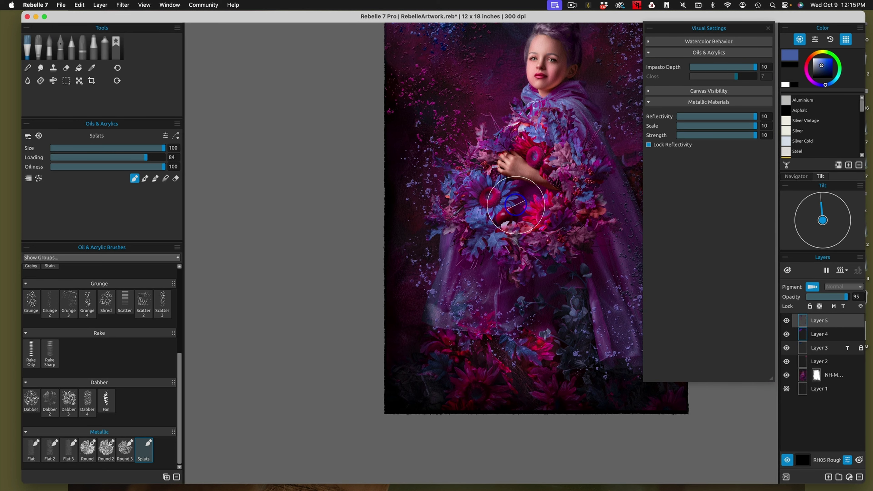
drag(516, 204, 484, 235)
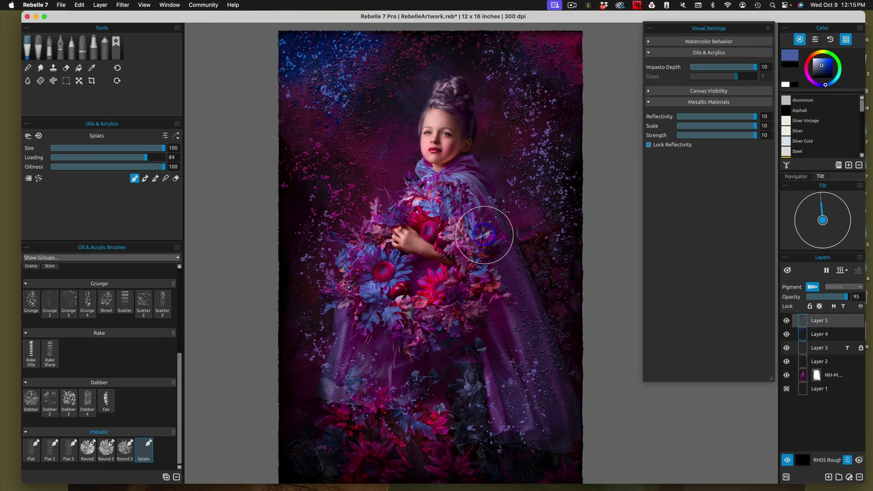